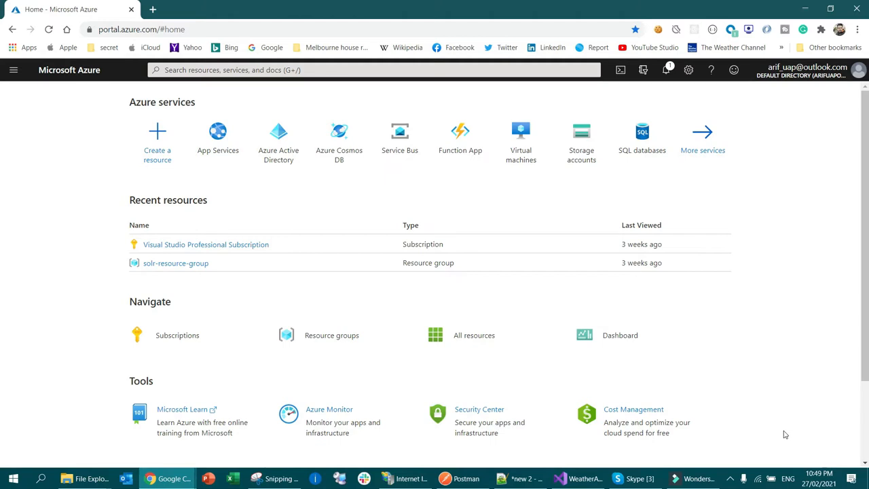
Switch to Visual Studio, look over the WeatherForecastController code and run the WeatherApi project with IIS Express.
left_click(580, 479)
left_click(469, 232)
scroll(477, 232, "up", 6)
scroll(477, 232, "up", 2)
scroll(469, 229, "down", 4)
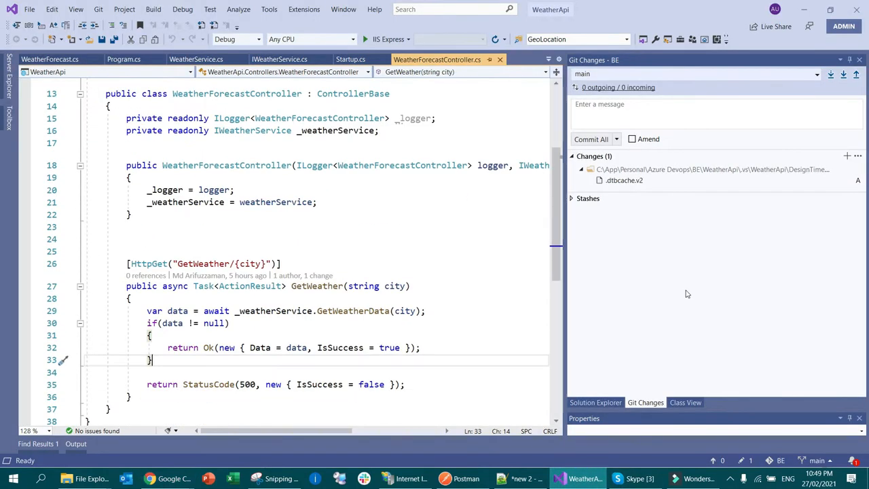
left_click(380, 38)
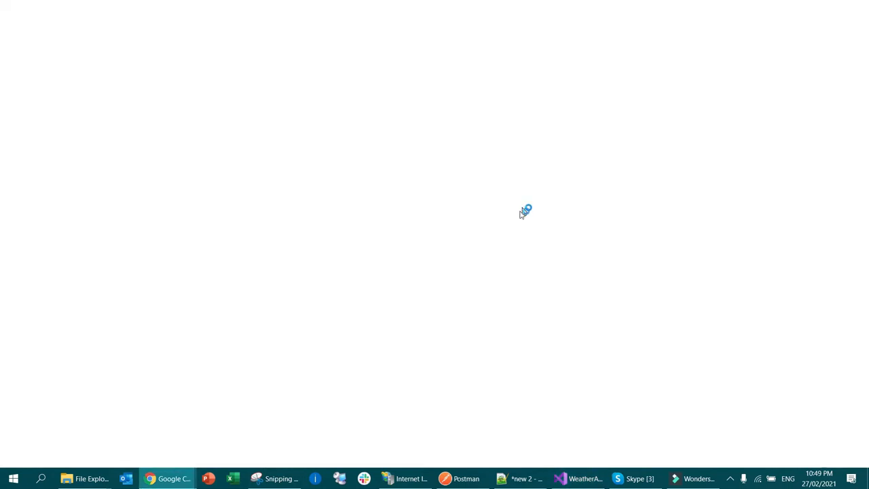
key("alt+Tab")
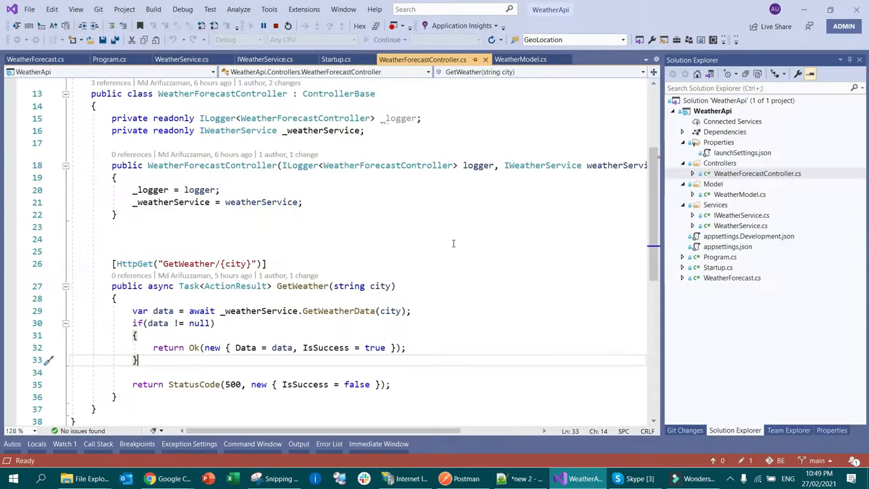
scroll(400, 252, "down", 2)
key("alt+Tab")
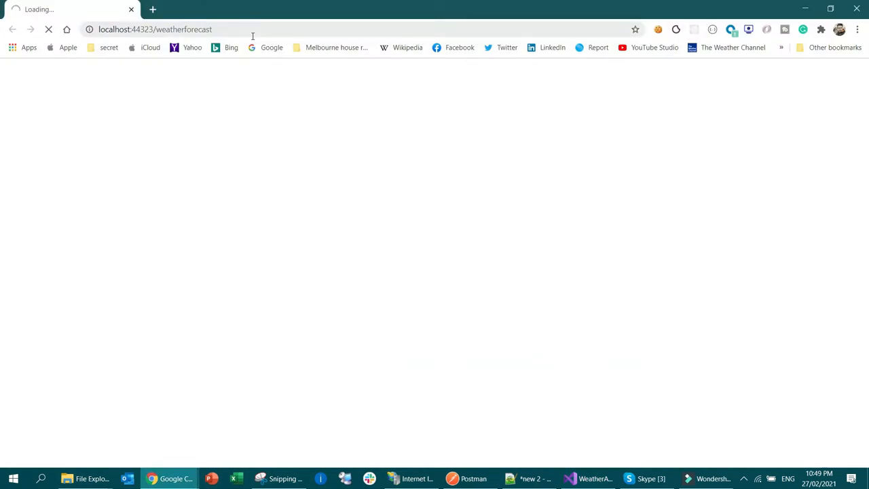
left_click(265, 29)
left_click(271, 29)
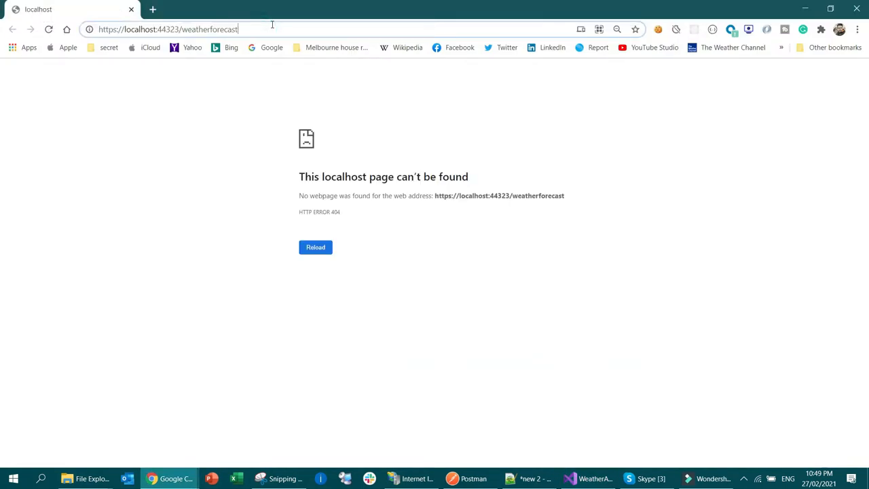
type("/")
key("End")
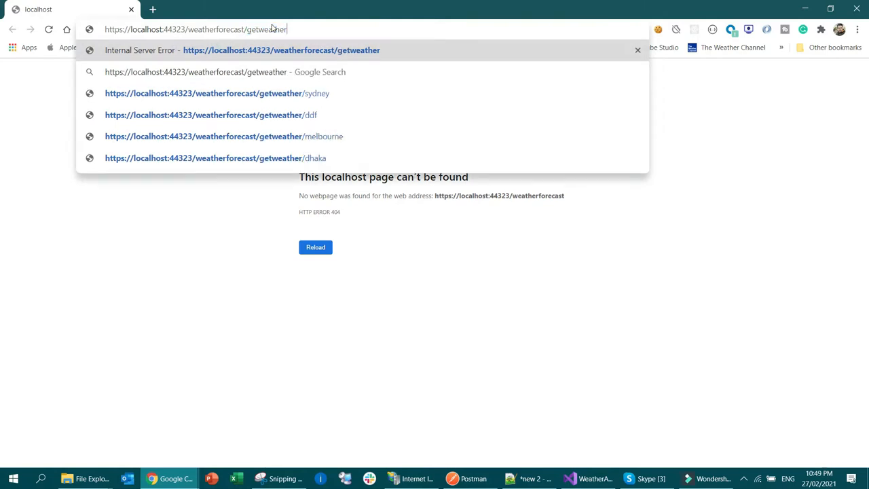
type("/")
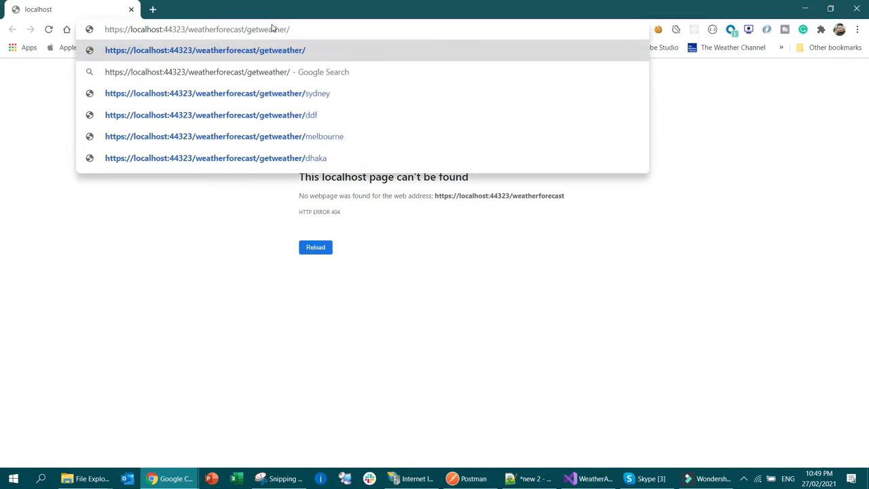
type("melbourne")
key("Return")
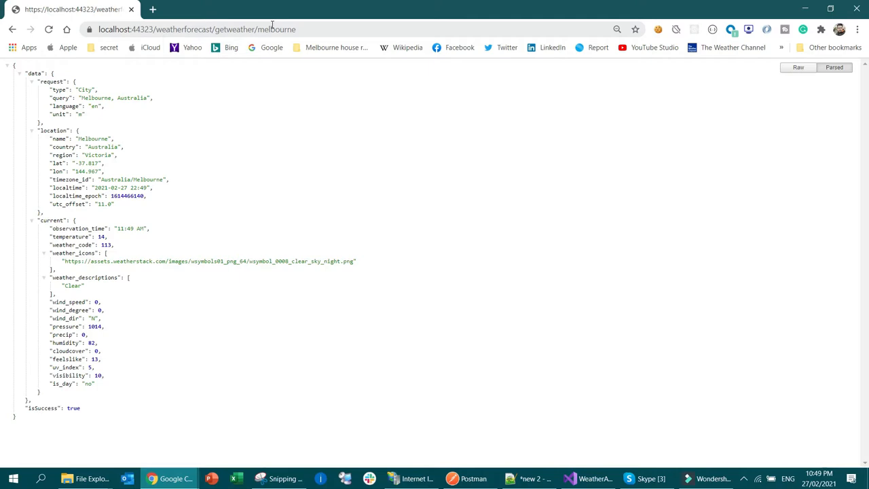
Bring up the Azure DevOps window with the files of the WeatherServiceApi repository.
mouse_move(177, 477)
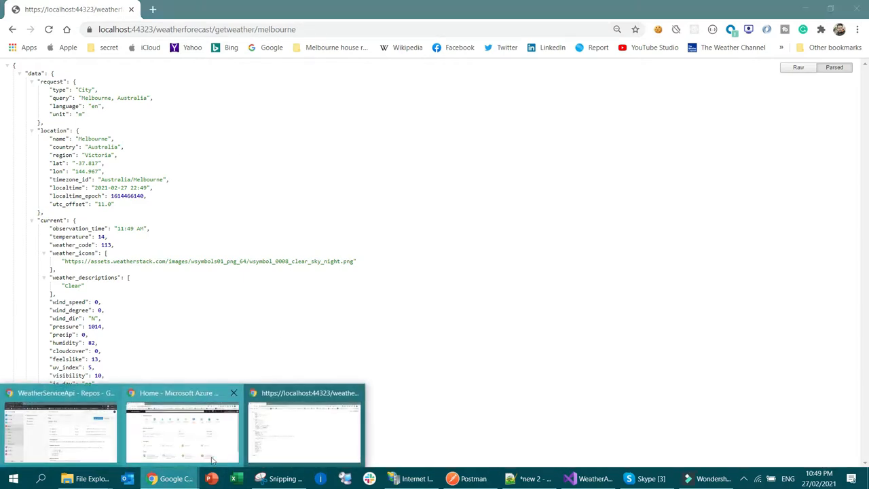
mouse_move(217, 459)
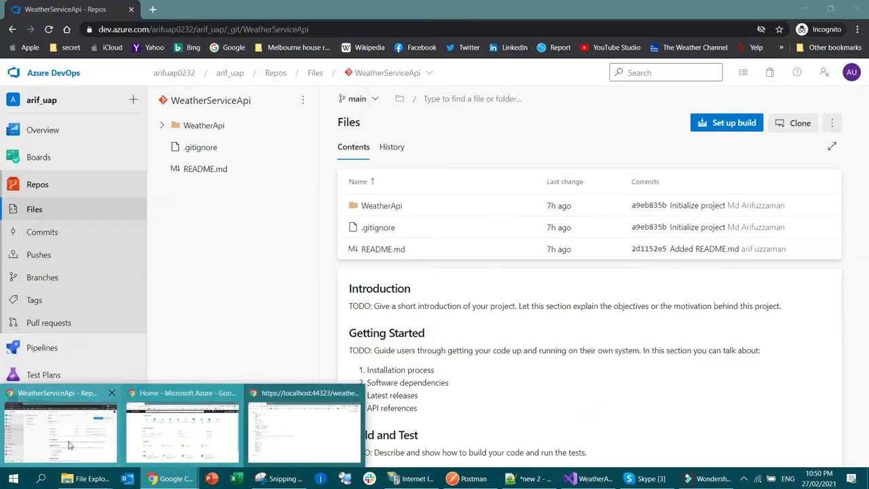
left_click(61, 431)
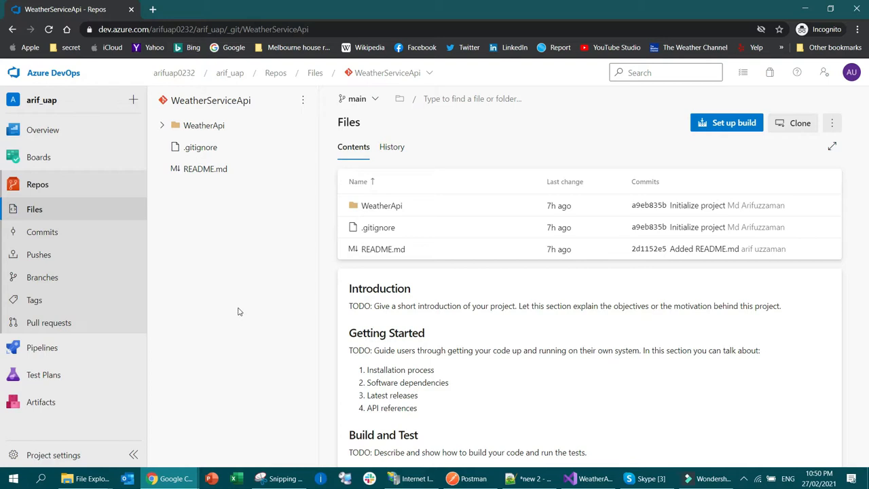
Switch to the Azure portal window and start creating a new web app under App Services.
mouse_move(170, 478)
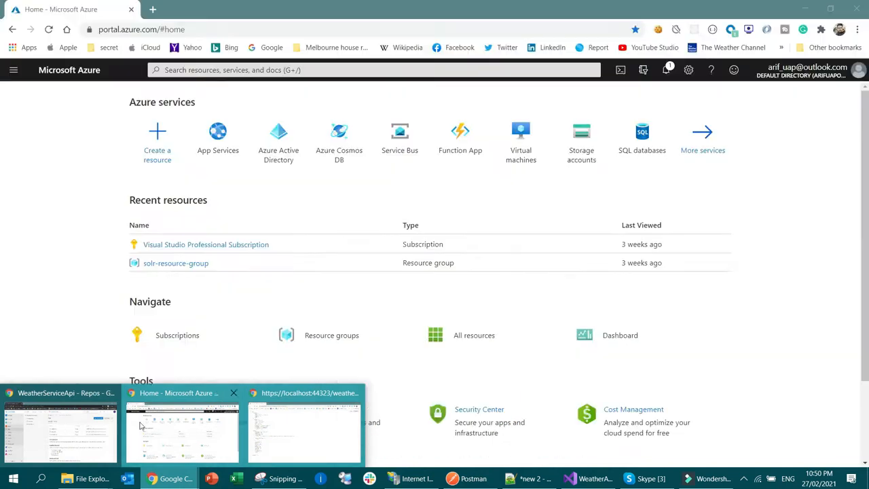
left_click(141, 425)
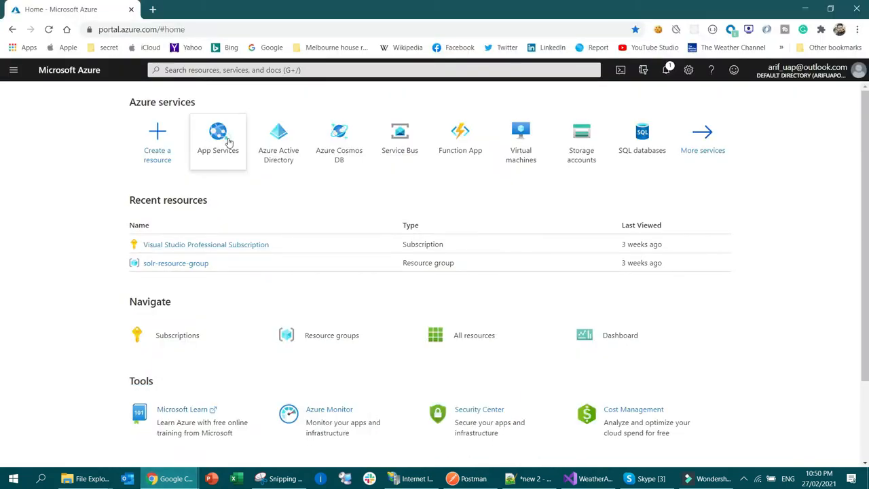
mouse_move(222, 140)
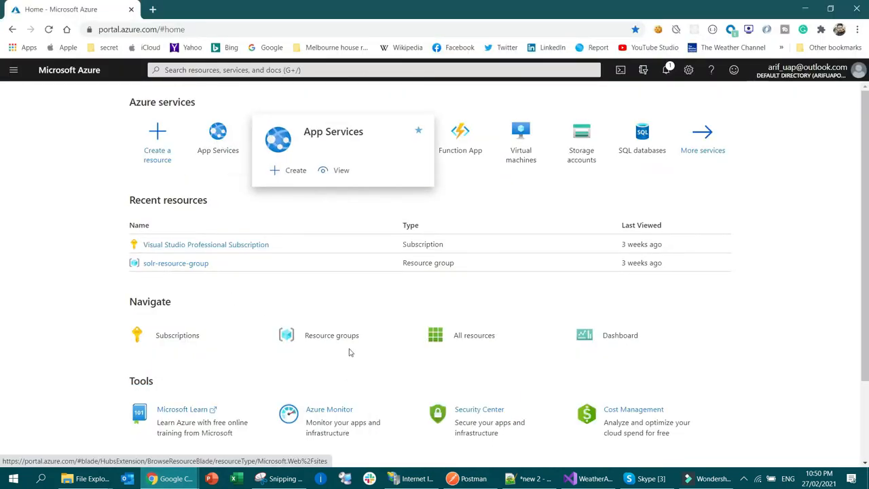
left_click(290, 167)
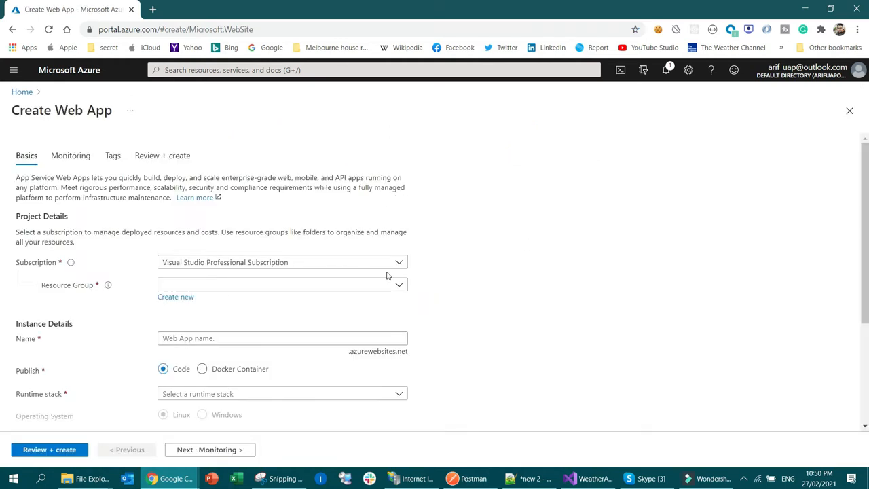
Choose DefaultResourceGroup-SEAU as the web app's resource group under the Visual Studio Professional Subscription.
scroll(387, 276, "down", 1)
left_click(315, 212)
left_click(315, 212)
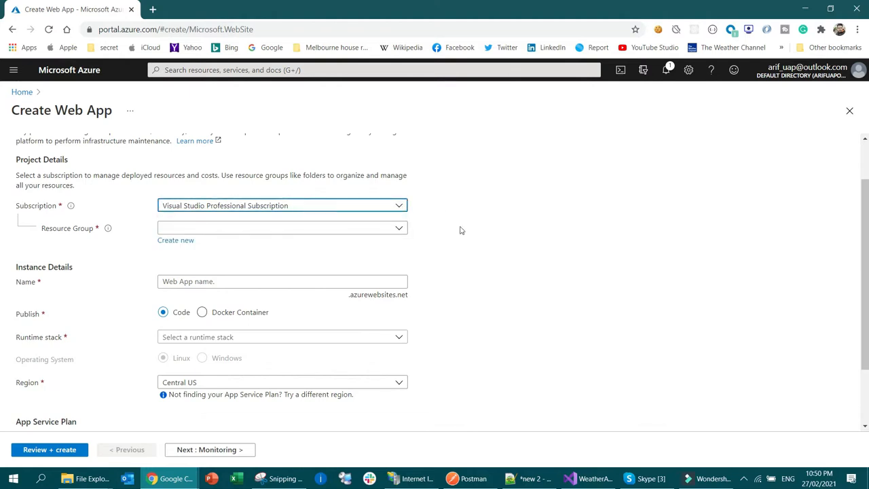
left_click(357, 226)
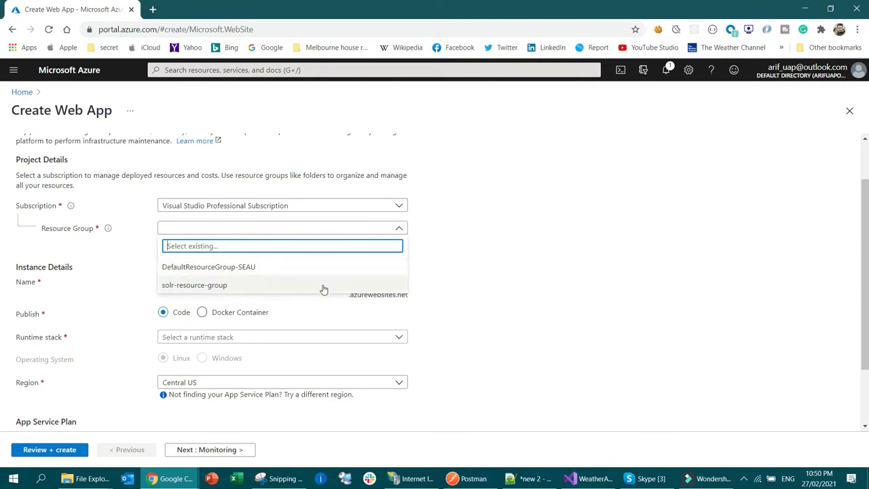
left_click(246, 268)
Name the web app AppWeatherServiceApi in the instance details, adding the prefix App to WeatherServiceApi.
scroll(423, 210, "down", 2)
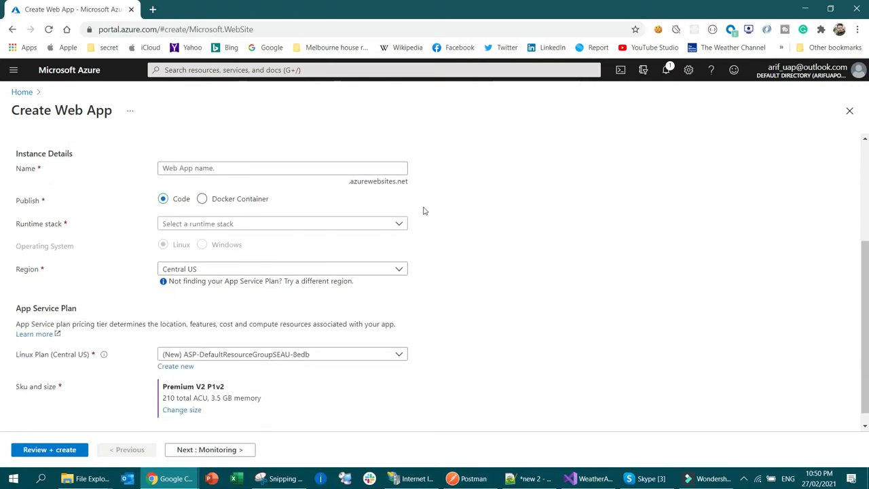
scroll(305, 200, "up", 1)
left_click(228, 224)
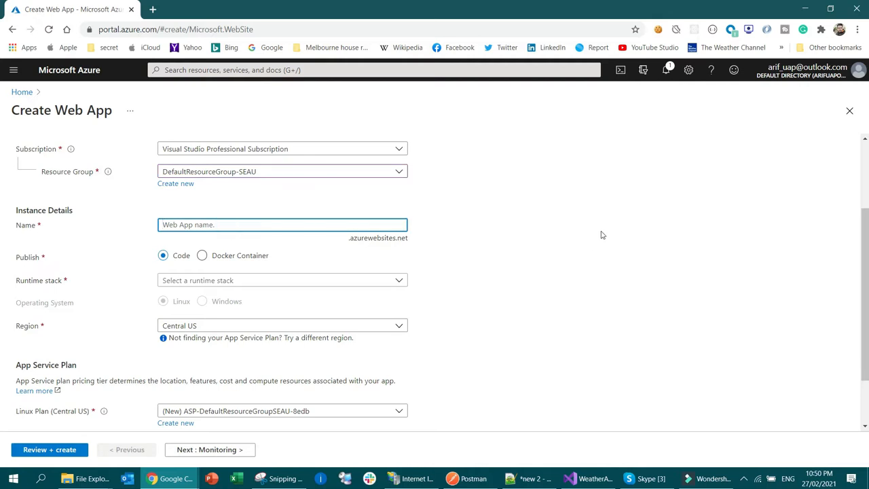
type("Weather")
type("Serive")
type("Api")
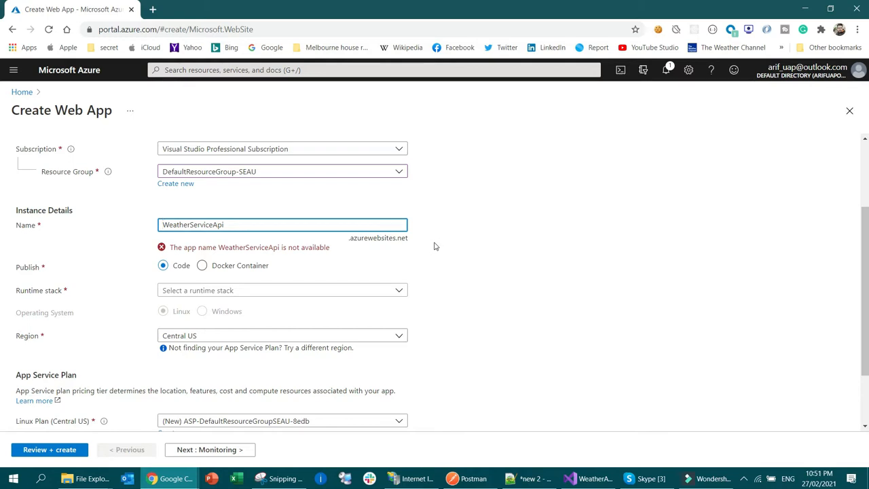
key("Home")
type("App")
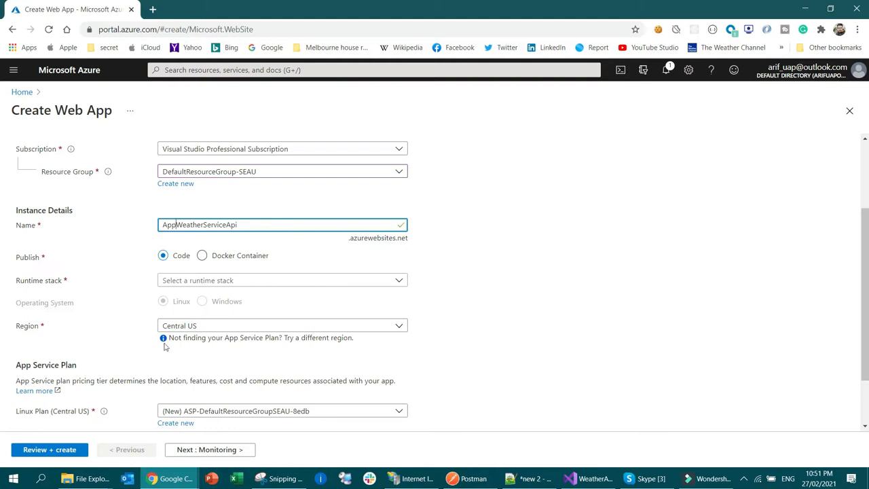
Examine the runtime stacks offered for the web app without choosing one.
left_click(309, 281)
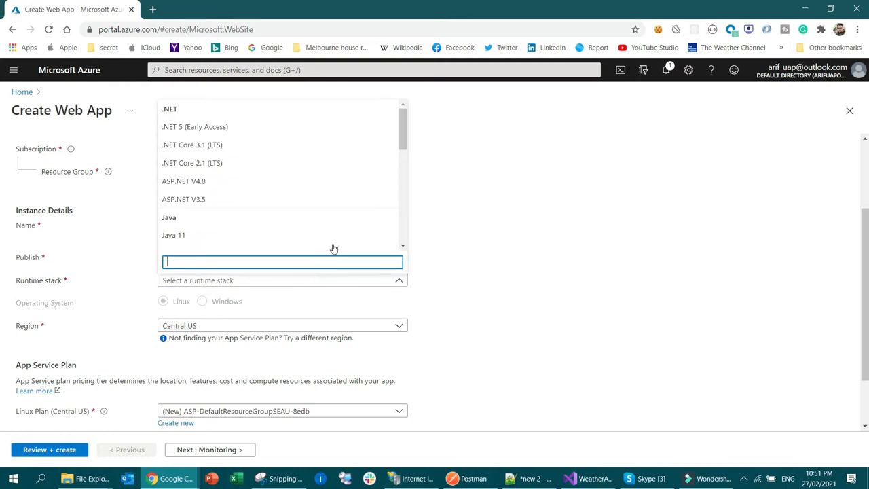
scroll(312, 200, "down", 4)
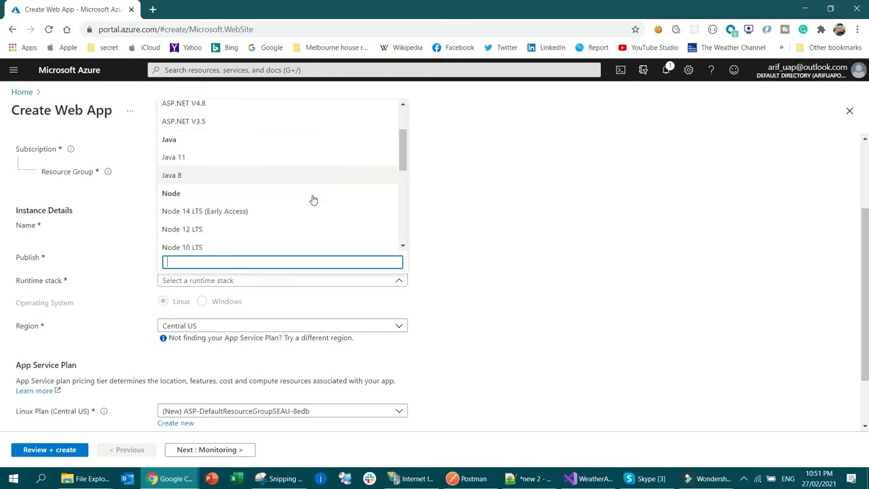
scroll(312, 198, "up", 4)
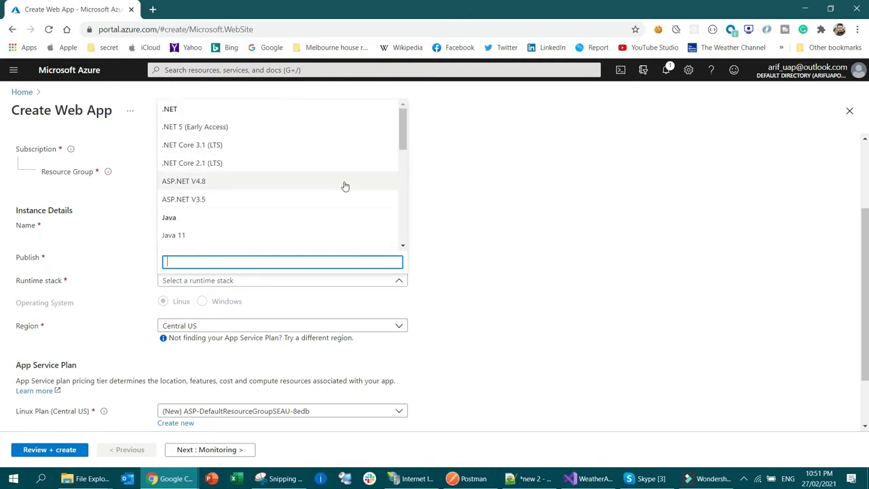
scroll(342, 188, "down", 6)
scroll(341, 188, "up", 6)
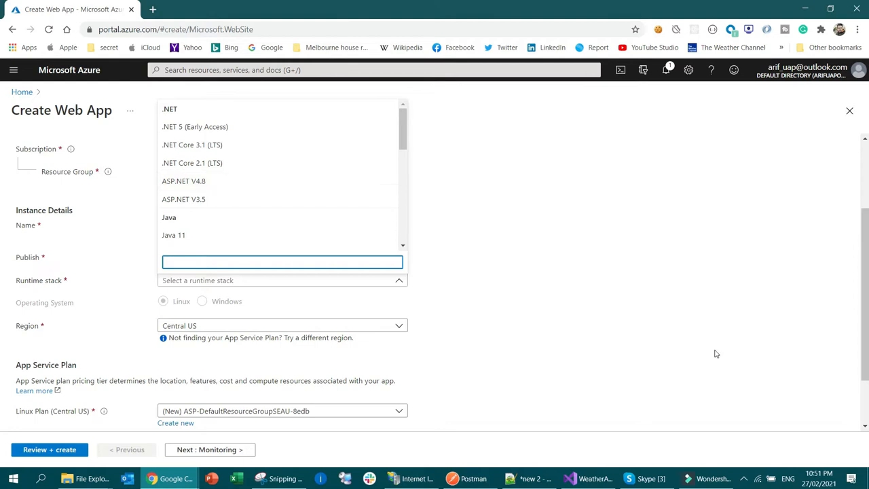
left_click(624, 401)
Check the target framework in the WeatherApi project file in Visual Studio and return to the web app form.
left_click(588, 477)
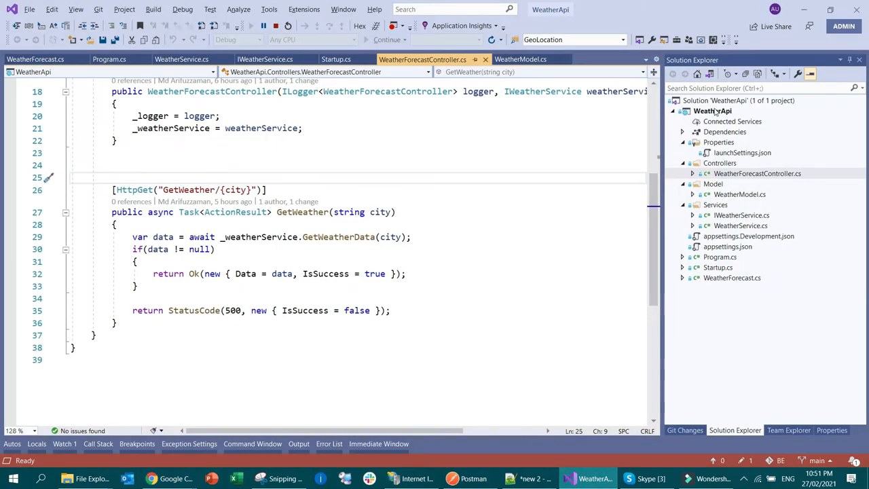
left_click(712, 111)
left_click(166, 109)
left_click_drag(167, 109, 235, 108)
left_click(330, 122)
left_click(353, 26)
key("alt+Tab")
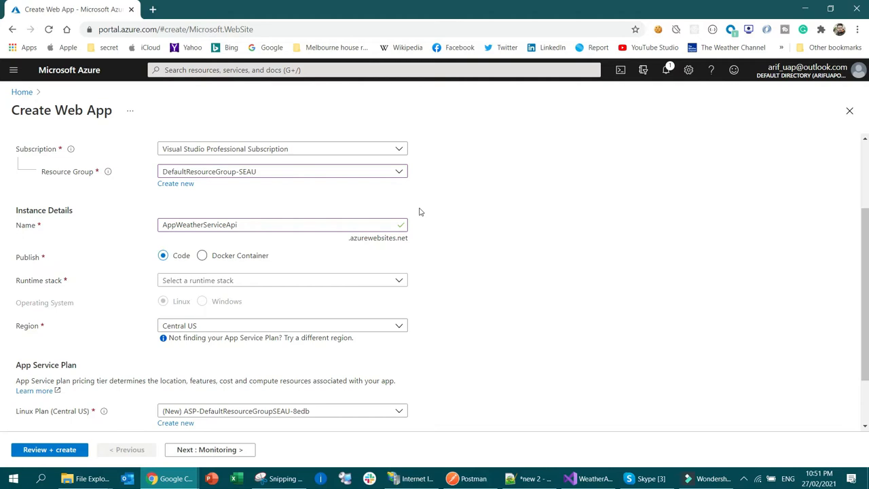
Set the web app's runtime stack to .NET Core 3.1 (LTS) and its region to Australia Southeast.
left_click(254, 280)
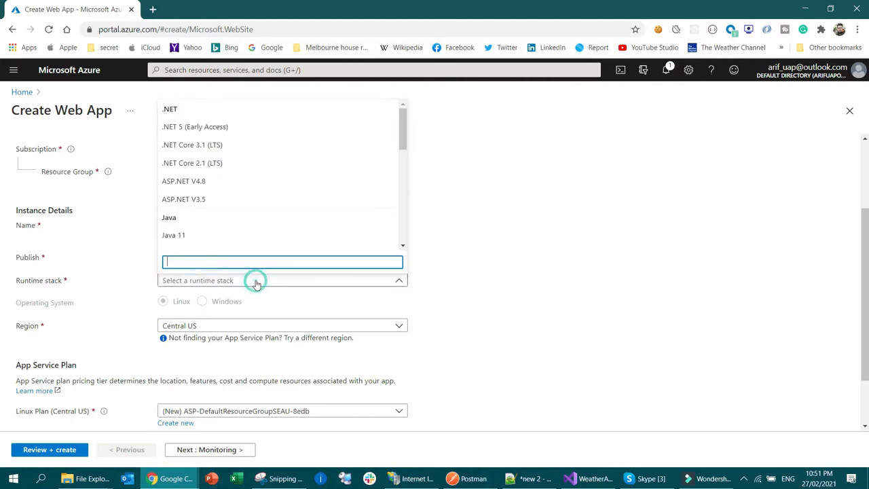
left_click(210, 144)
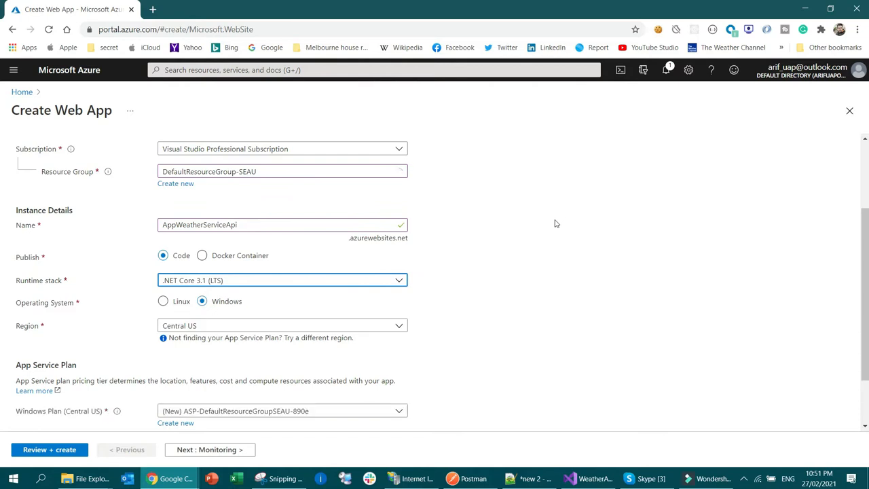
left_click(355, 327)
scroll(374, 212, "down", 3)
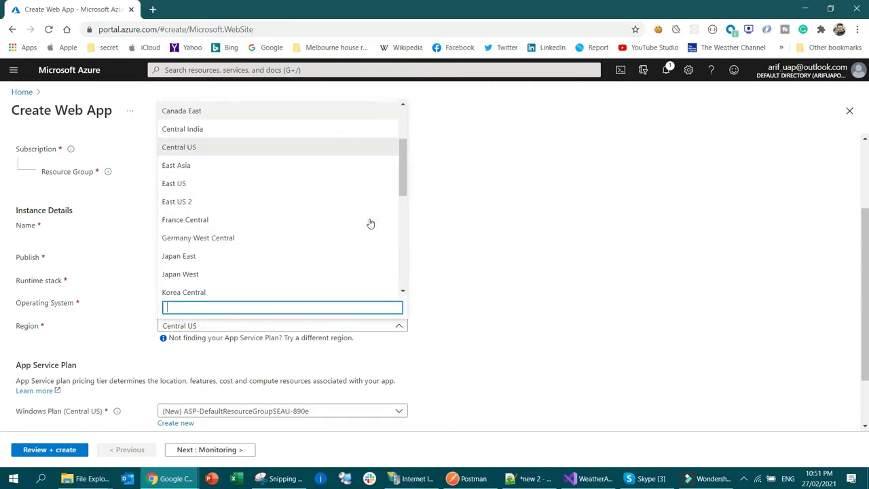
scroll(370, 224, "down", 3)
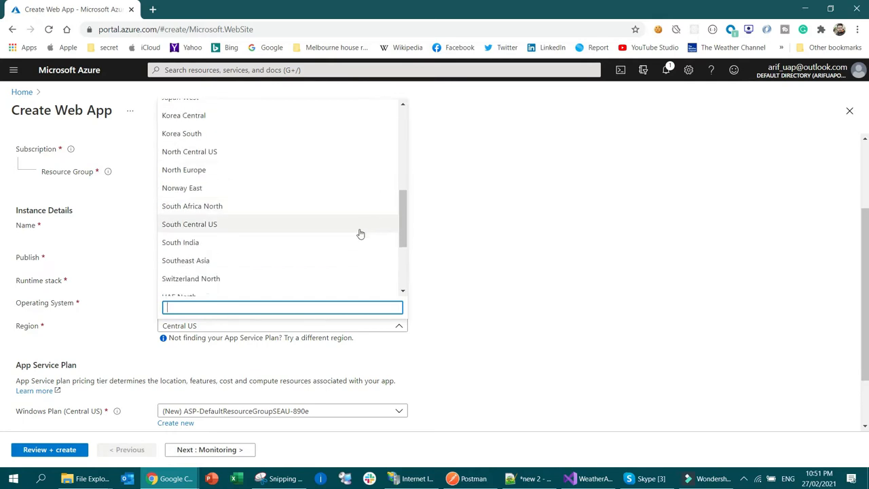
scroll(356, 237, "down", 2)
scroll(356, 237, "up", 7)
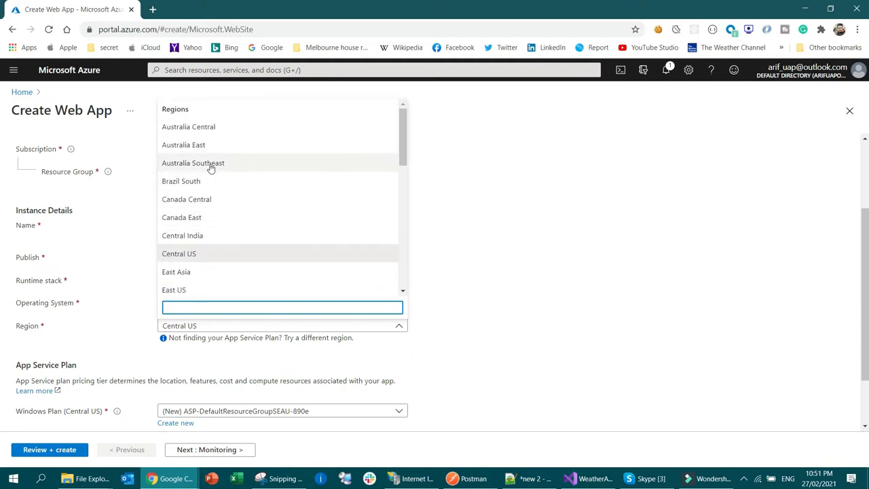
left_click(211, 165)
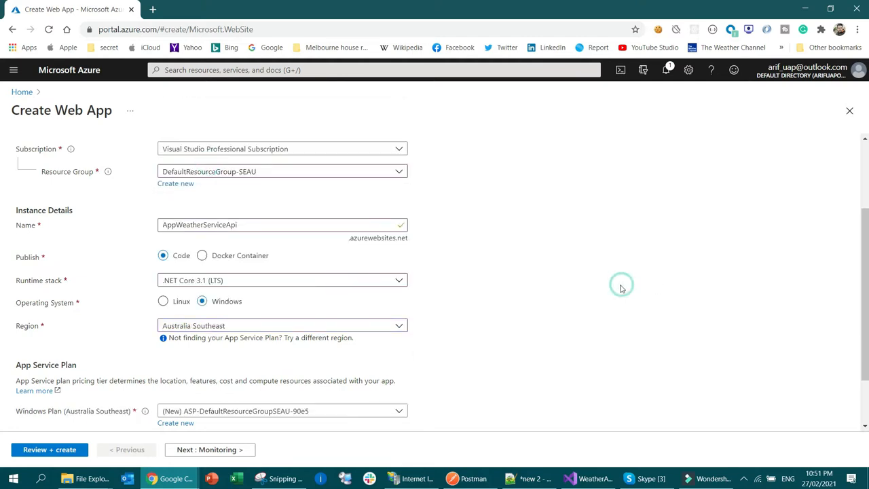
Keep the proposed App Service plan and size and proceed to the web app's review summary.
scroll(620, 289, "down", 1)
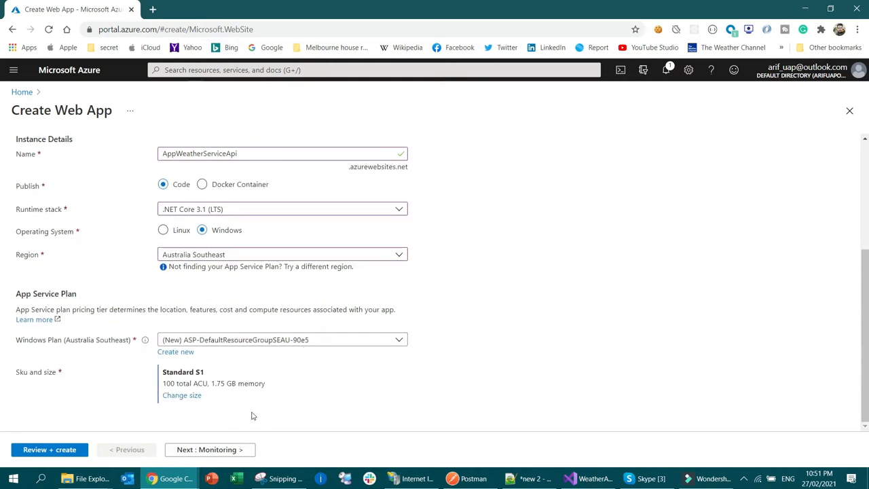
left_click(70, 449)
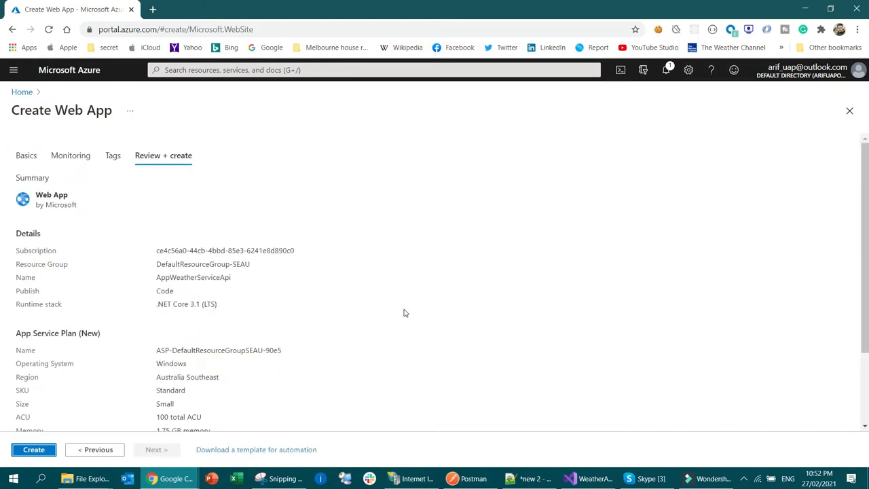
Check the review summary of the AppWeatherServiceApi web app and create it.
scroll(353, 285, "down", 2)
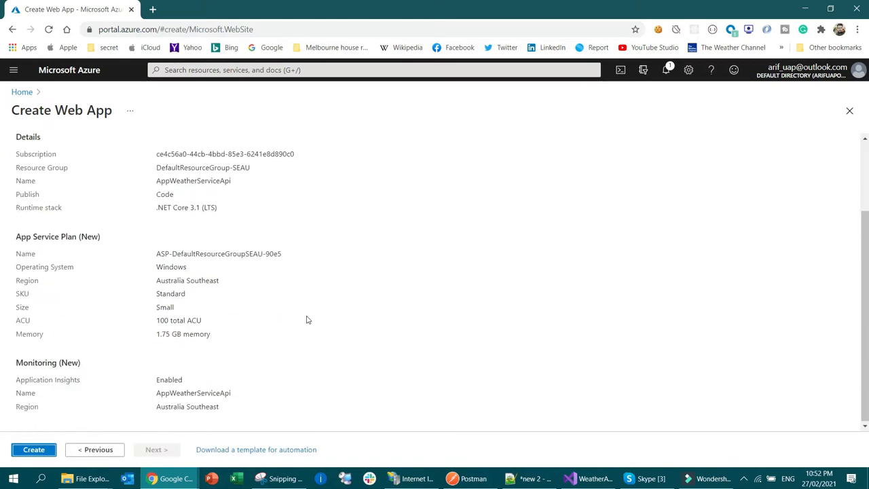
left_click(32, 451)
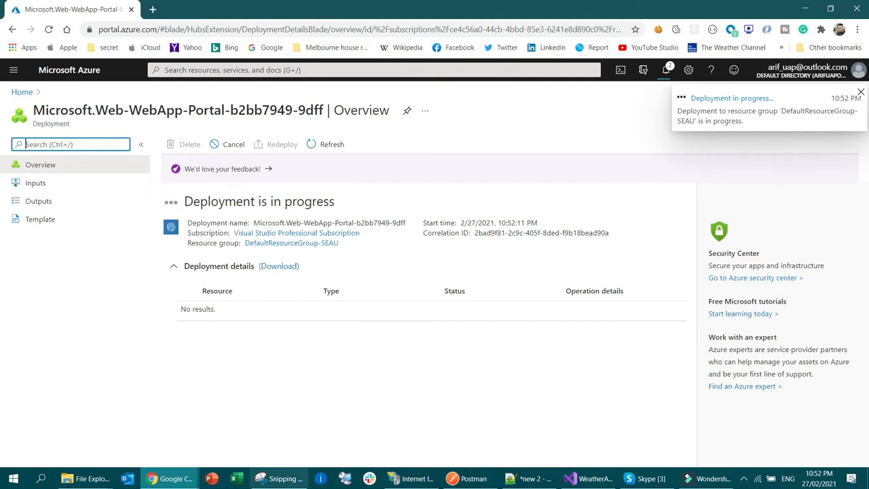
Switch to the Azure DevOps browser window and open the project's Pipelines page.
left_click(180, 482)
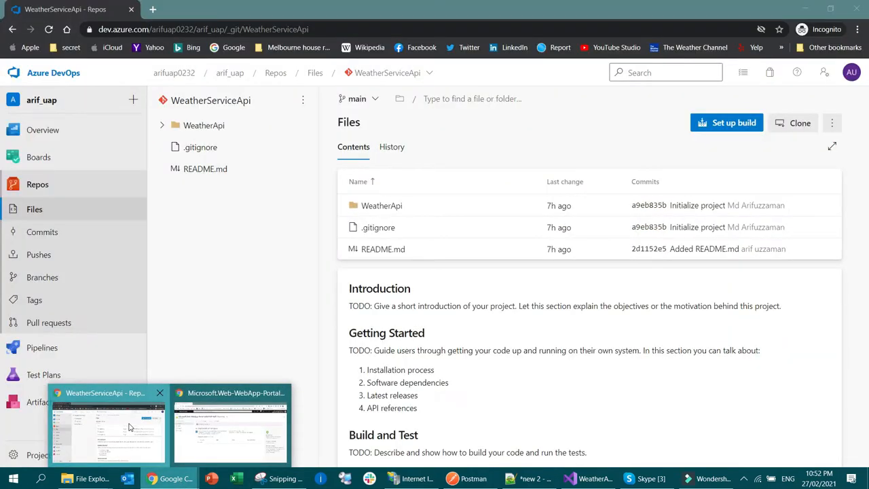
left_click(129, 427)
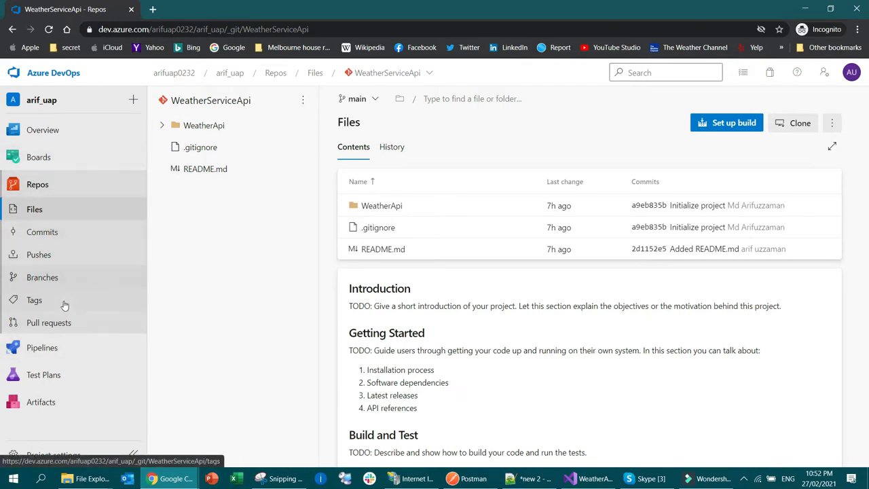
mouse_move(47, 358)
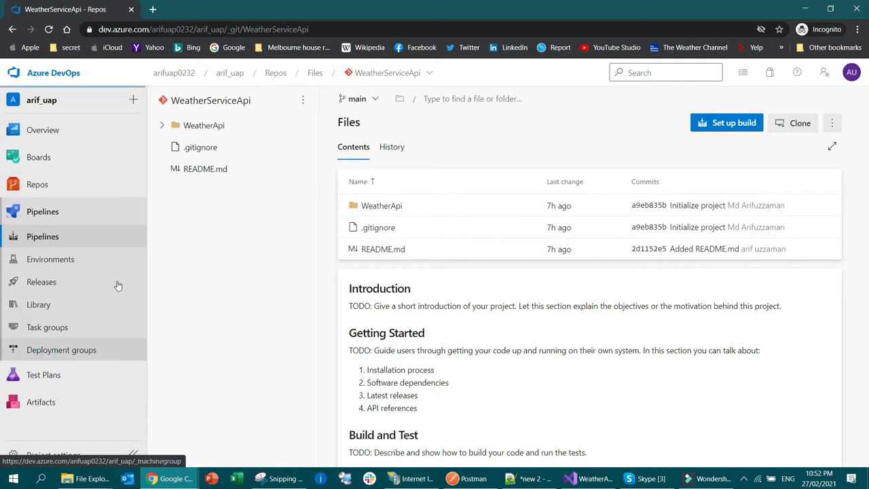
mouse_move(106, 186)
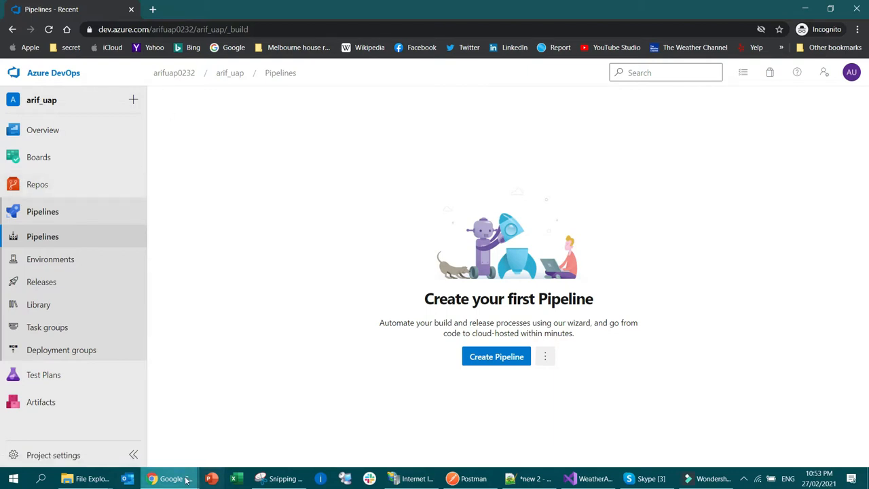
Open the deployed AppWeatherServiceApi resource in the Azure portal and browse to its live site.
mouse_move(187, 479)
left_click(229, 426)
left_click(222, 360)
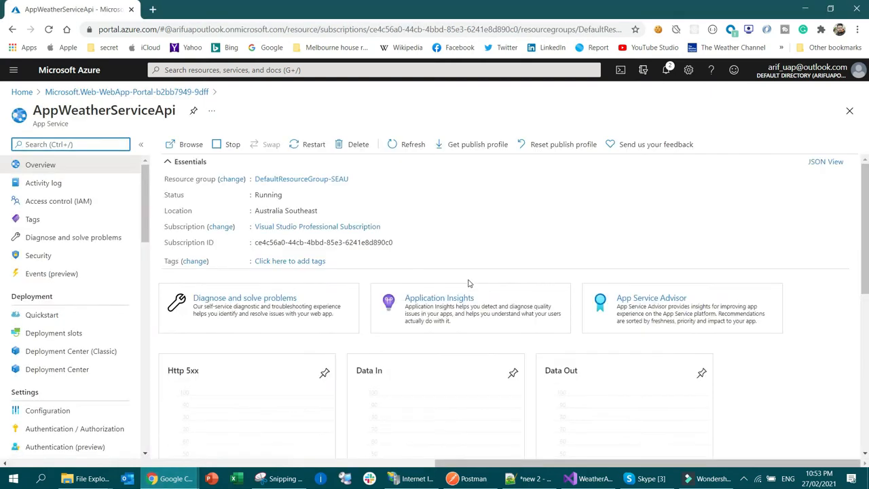
left_click(184, 144)
left_click(144, 31)
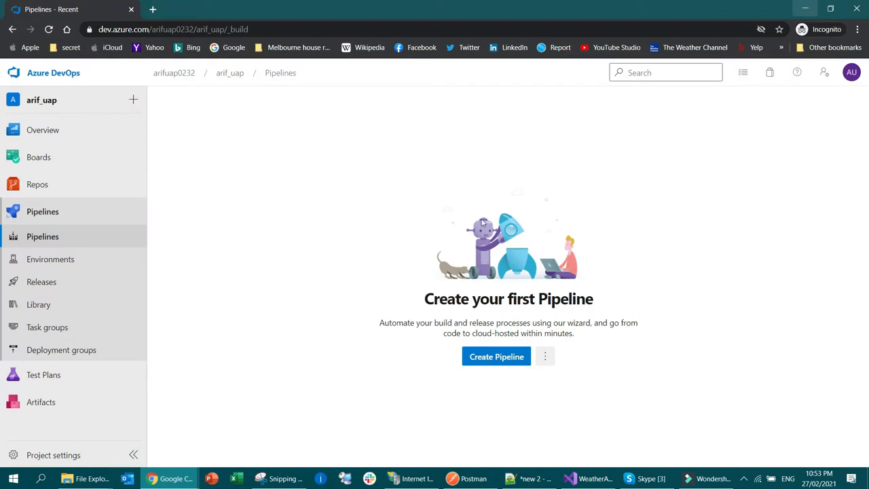
Create a pipeline from the WeatherServiceApi repository in Azure Repos Git using the ASP.NET Core (.NET Framework) template.
left_click(501, 364)
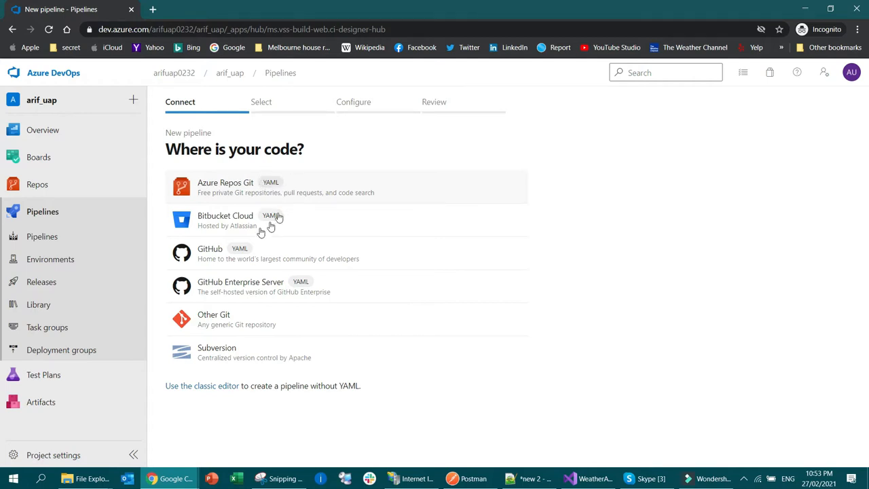
left_click(225, 183)
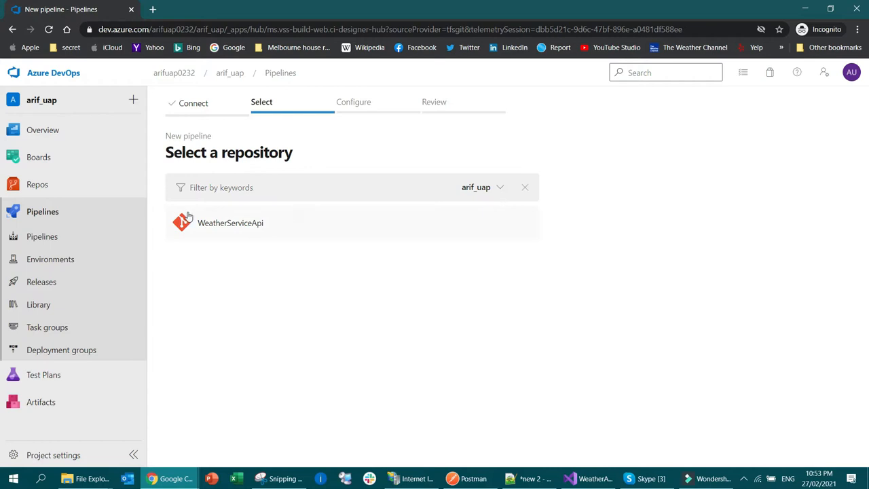
left_click(223, 226)
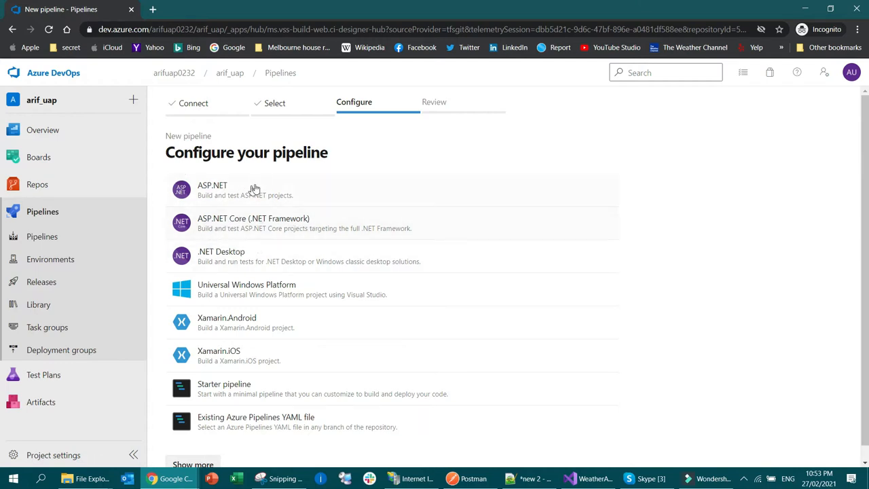
left_click(262, 224)
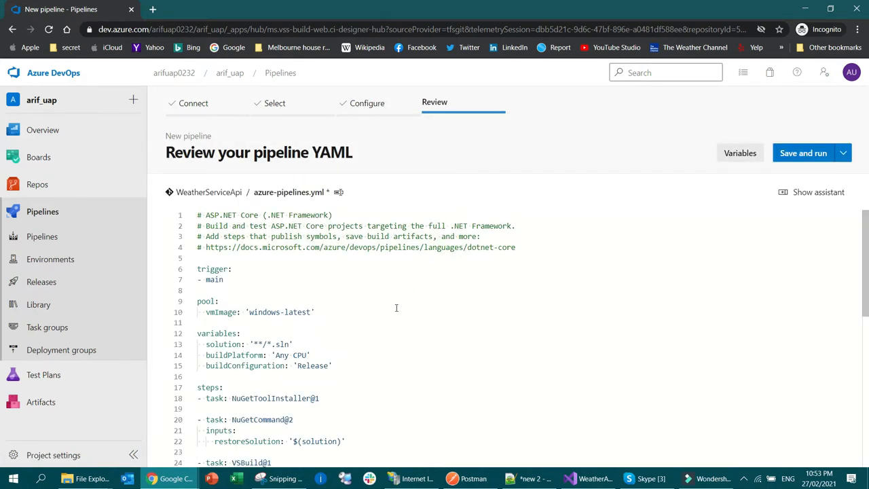
Read through the generated azure-pipelines.yml from its trigger to the build and test tasks.
scroll(396, 307, "down", 3)
scroll(396, 307, "up", 3)
scroll(378, 307, "down", 6)
scroll(379, 309, "down", 2)
scroll(382, 307, "up", 6)
scroll(484, 320, "down", 3)
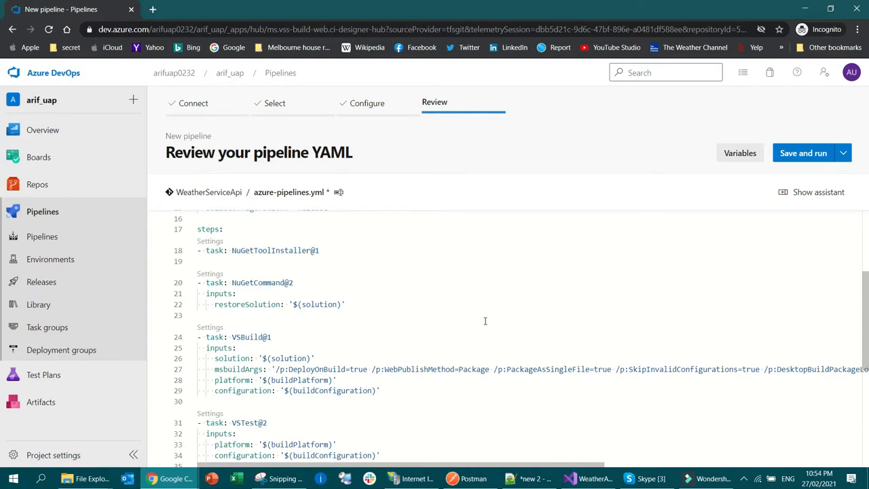
scroll(485, 320, "up", 3)
left_click(371, 309)
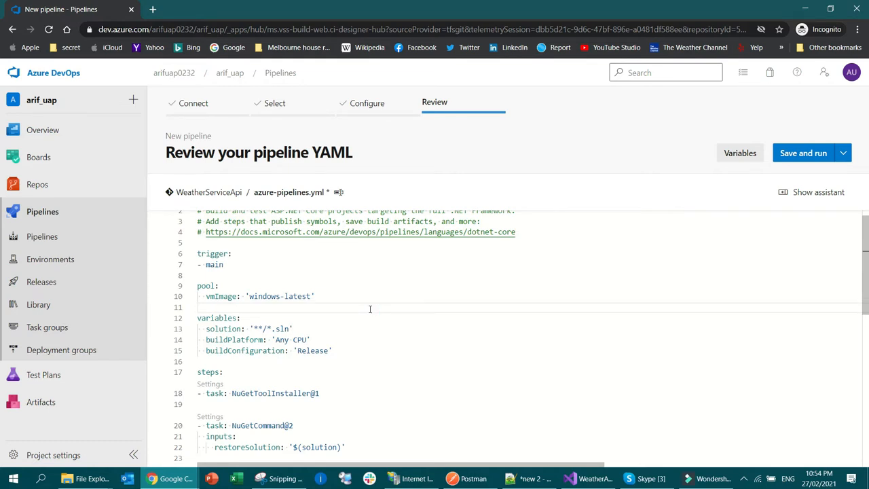
scroll(363, 318, "down", 1)
left_click(342, 261)
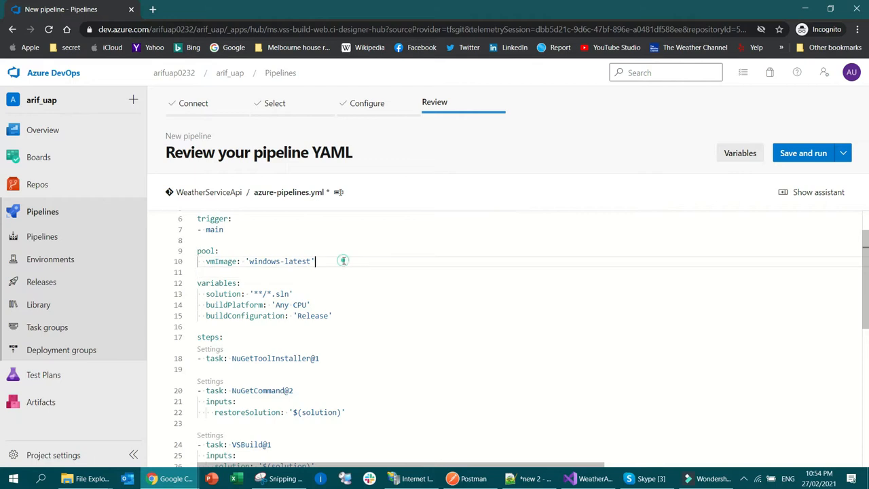
scroll(362, 308, "up", 1)
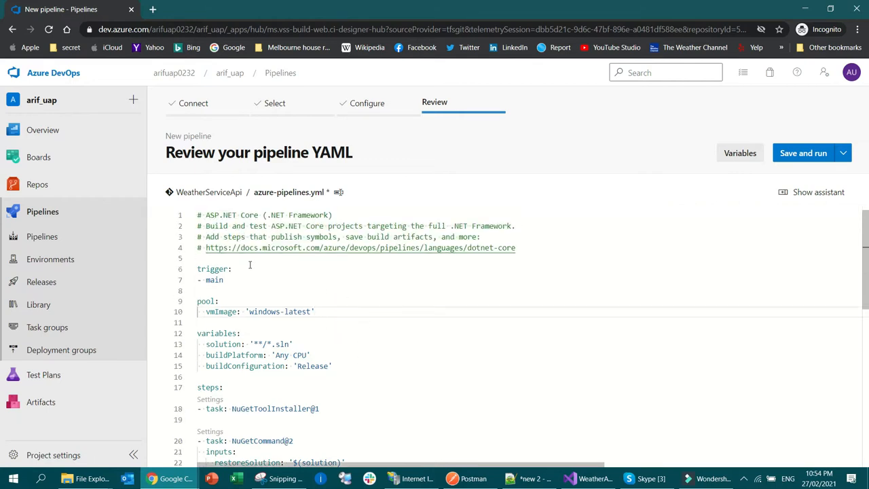
Examine the trigger branch, the vmImage pool setting and the task steps in the pipeline YAML.
double_click(214, 280)
scroll(398, 301, "down", 1)
double_click(222, 276)
left_click(320, 276)
left_click_drag(247, 277, 312, 277)
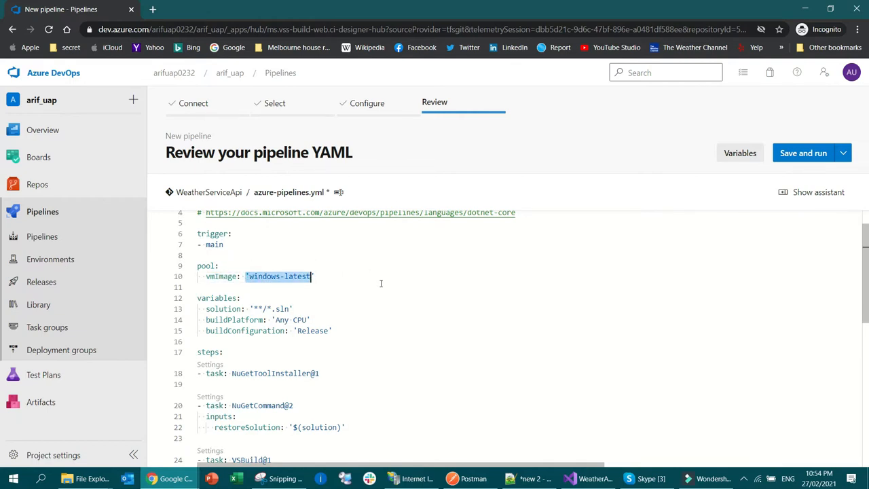
scroll(380, 283, "down", 1)
left_click(213, 317)
double_click(213, 318)
scroll(424, 316, "down", 2)
scroll(424, 317, "down", 2)
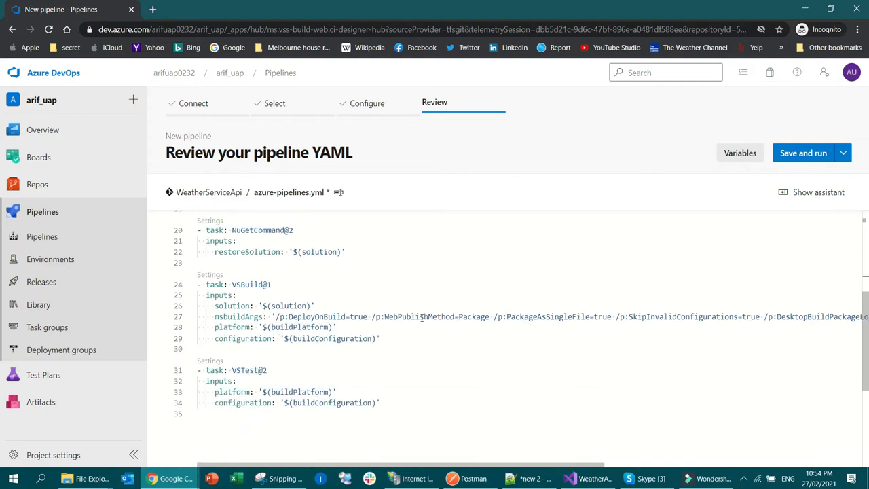
Examine the VSBuild task's msbuildArgs, including the package zip name and the DeployIisAppPath setting.
double_click(231, 317)
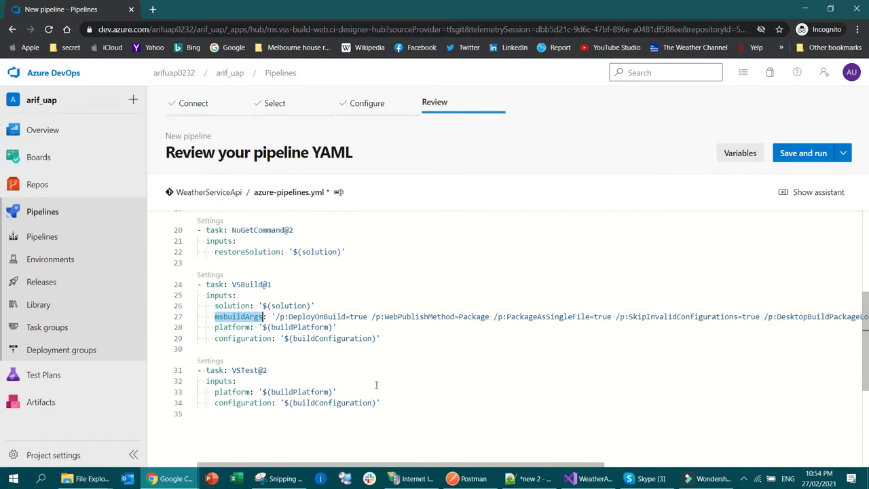
double_click(303, 316)
left_click_drag(295, 461, 514, 462)
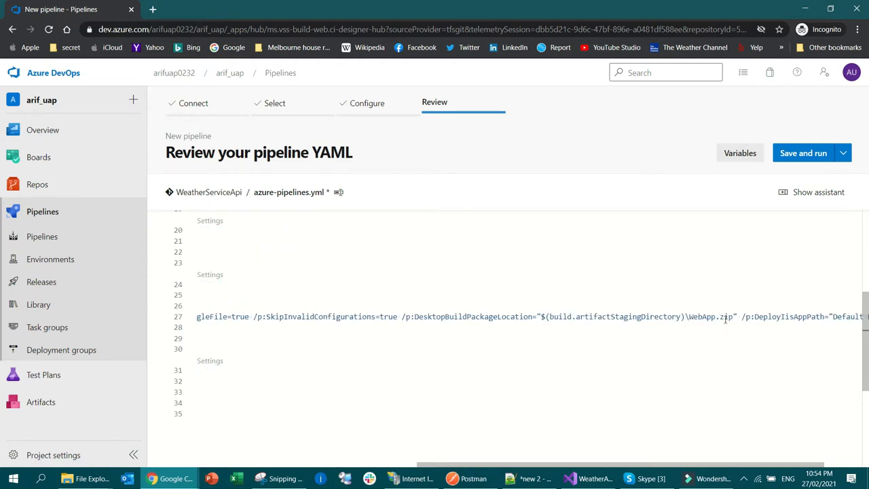
double_click(700, 316)
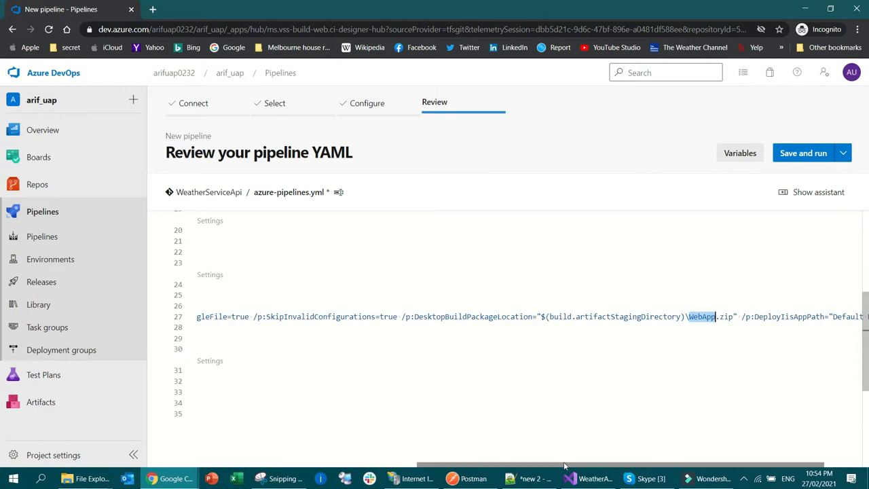
left_click_drag(639, 464, 678, 466)
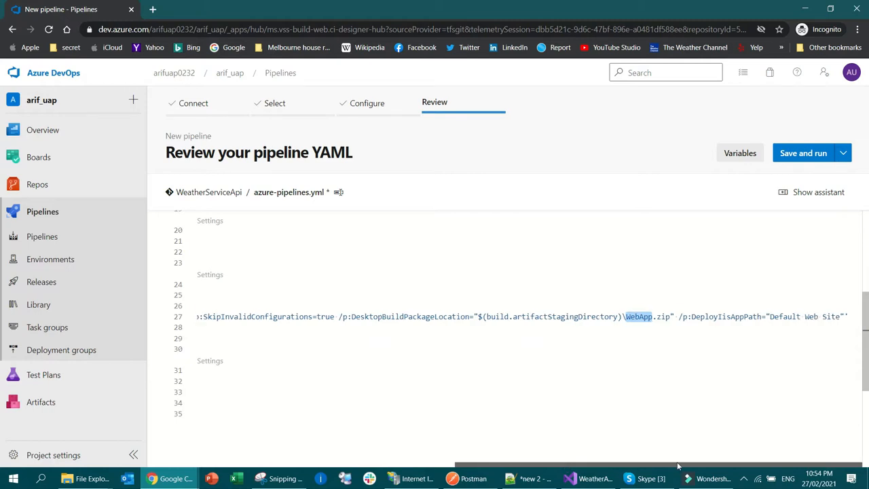
double_click(721, 315)
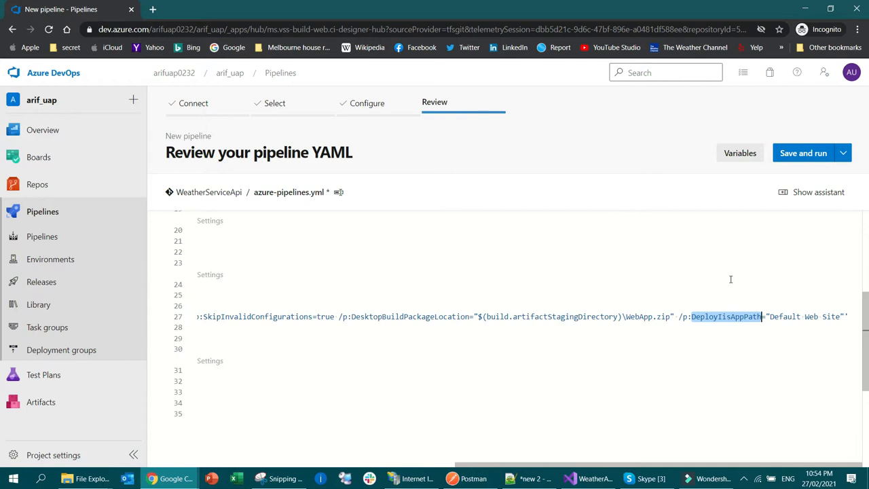
left_click_drag(518, 465, 266, 466)
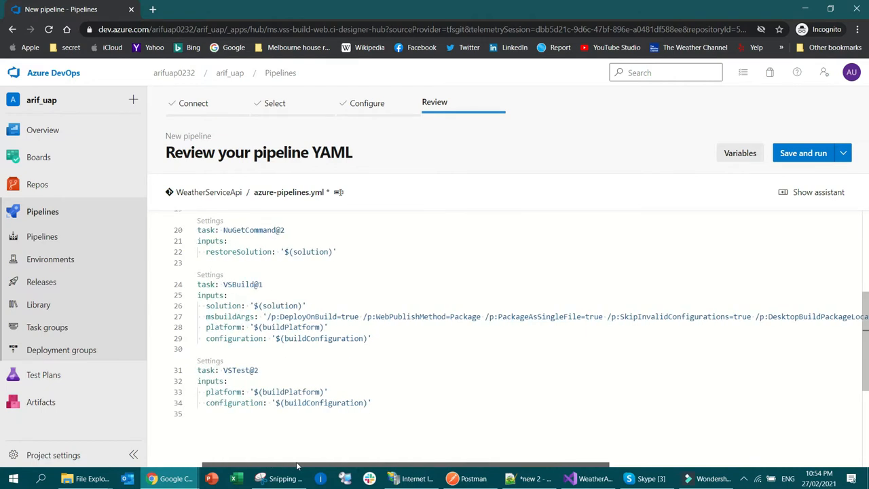
left_click(419, 304)
Copy the project name WeatherApi from the solution in Visual Studio and return to the pipeline YAML.
key("alt+Tab")
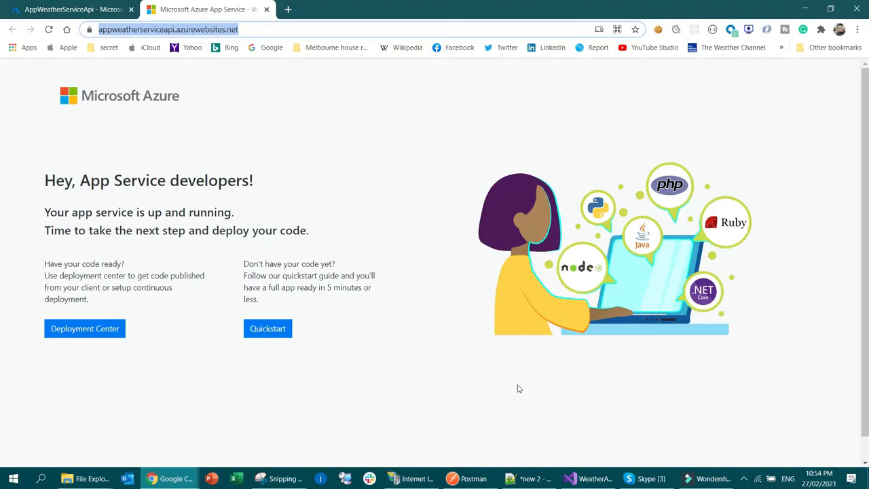
key("alt+Tab")
left_click(582, 479)
left_click(414, 168)
left_click(595, 403)
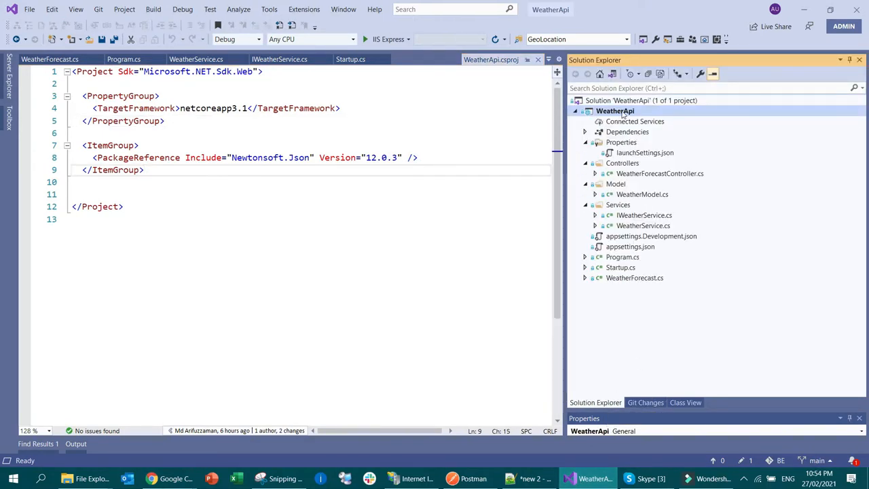
left_click(622, 113)
key("ctrl+c")
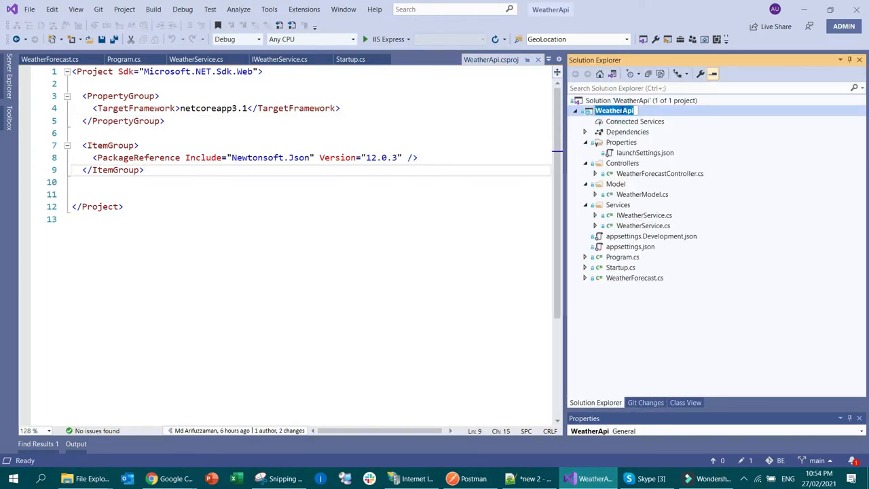
key("alt+Tab")
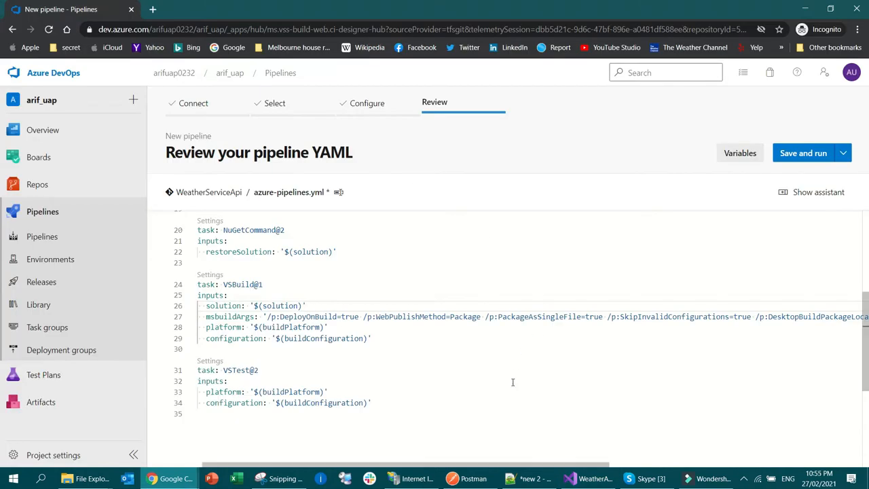
Replace WebApp with WeatherApi in the zip file name of the msbuildArgs DesktopBuildPackageLocation.
left_click_drag(490, 467, 745, 478)
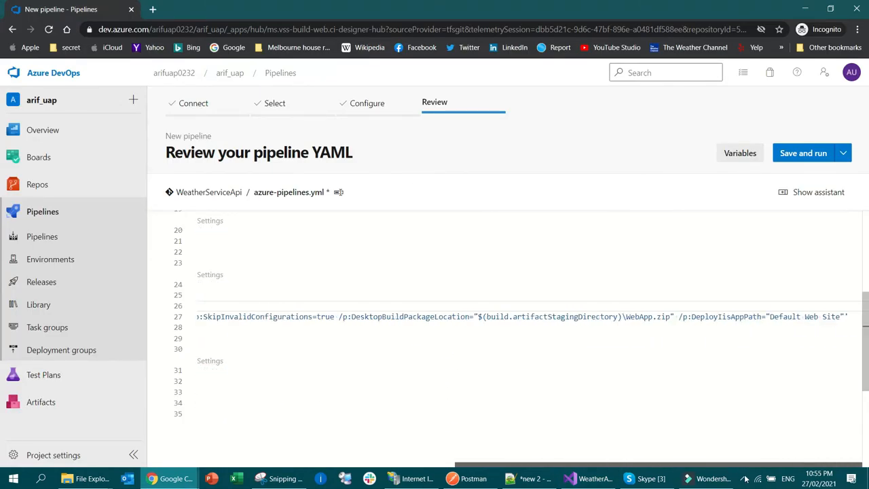
double_click(650, 316)
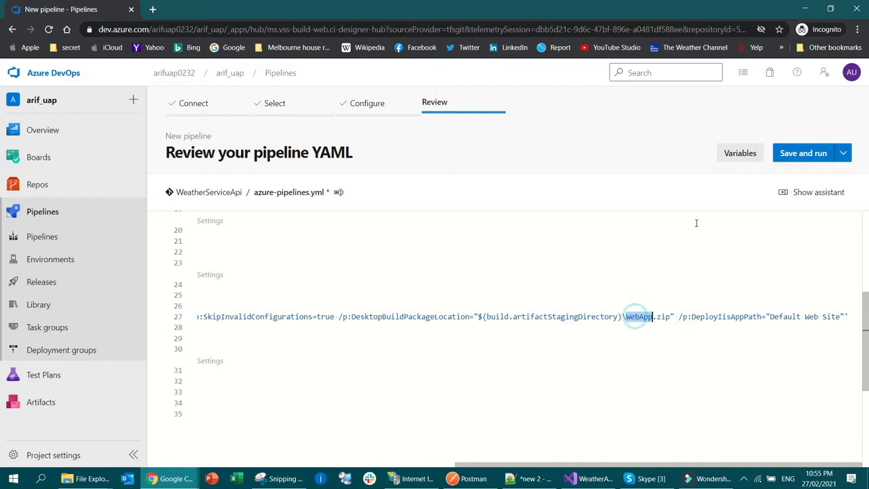
key("ctrl+v")
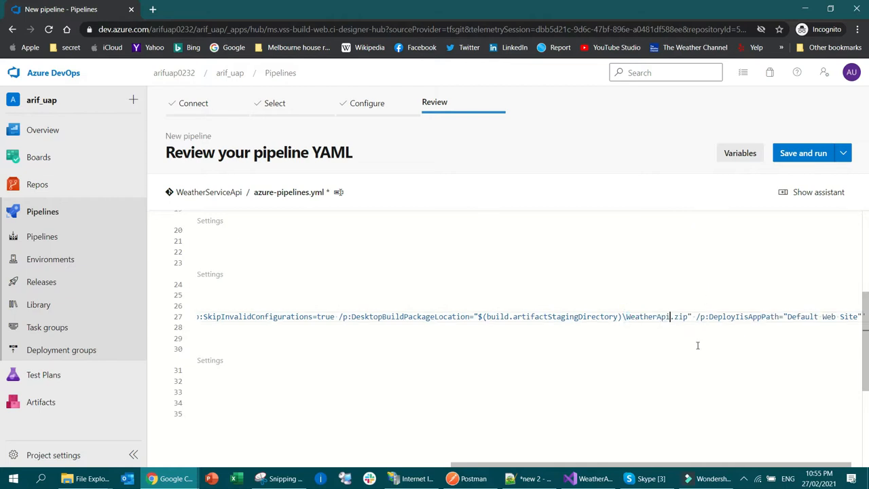
Examine the DeployIisAppPath argument and its Default Web Site value at the end of the msbuildArgs line.
left_click_drag(563, 461, 715, 356)
double_click(729, 316)
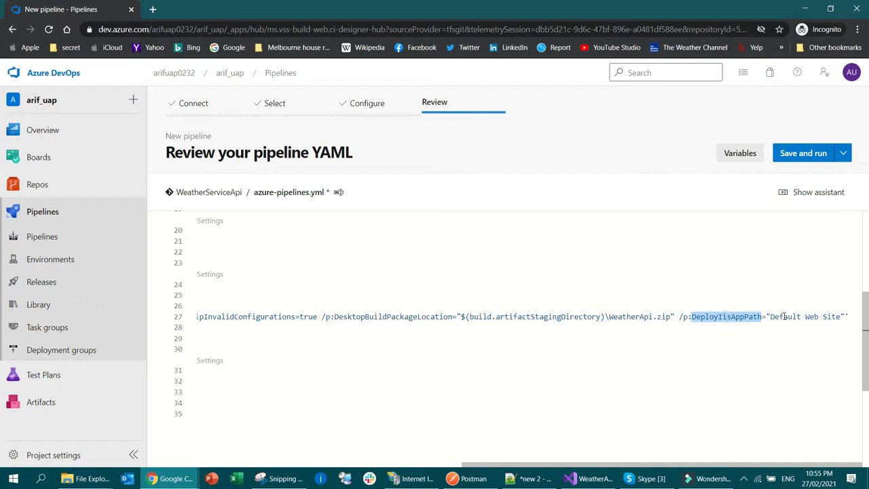
left_click_drag(769, 317, 844, 317)
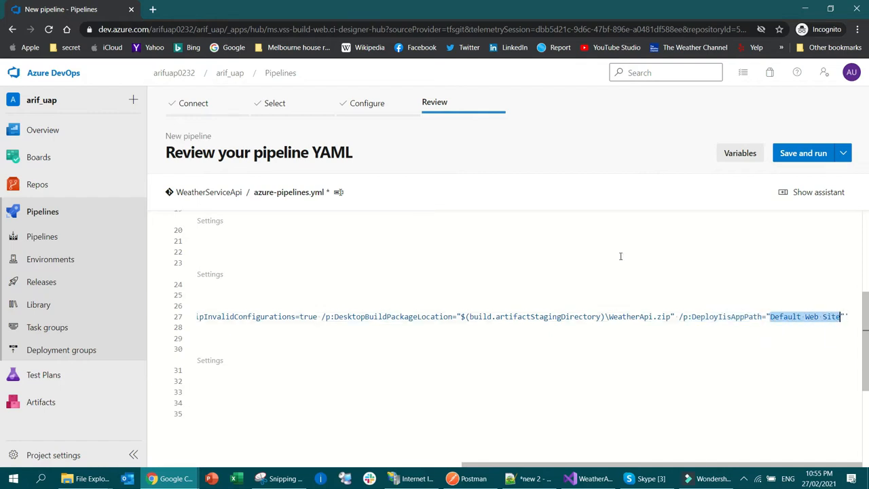
Switch to the Azure portal and copy the web app's name, AppWeatherServiceApi, from its overview page.
key("alt+Tab")
key("alt+Tab")
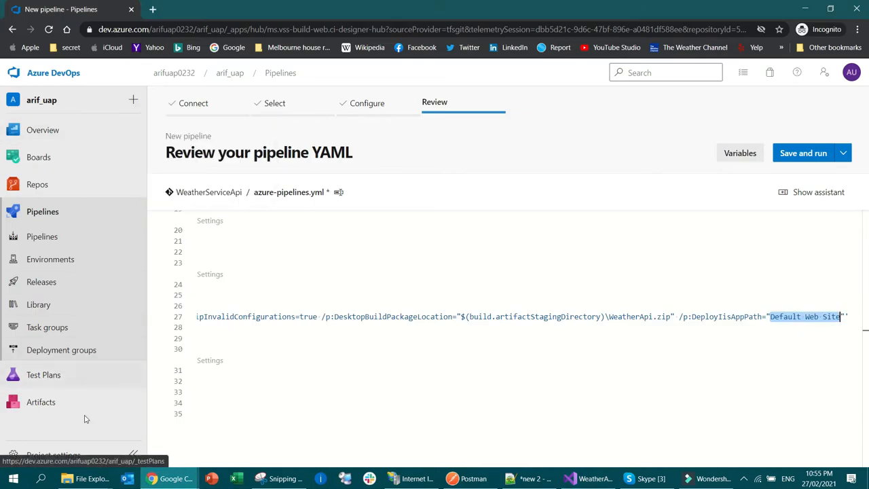
mouse_move(167, 479)
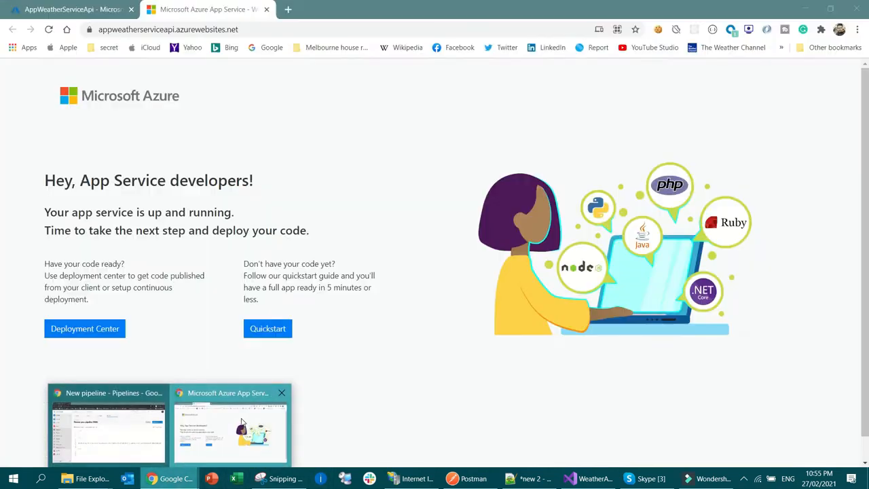
left_click(242, 422)
left_click(71, 9)
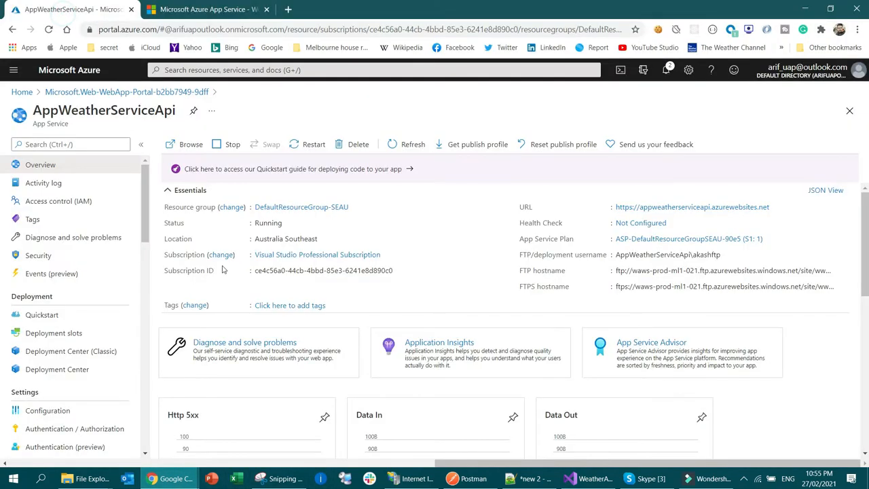
scroll(71, 306, "down", 3)
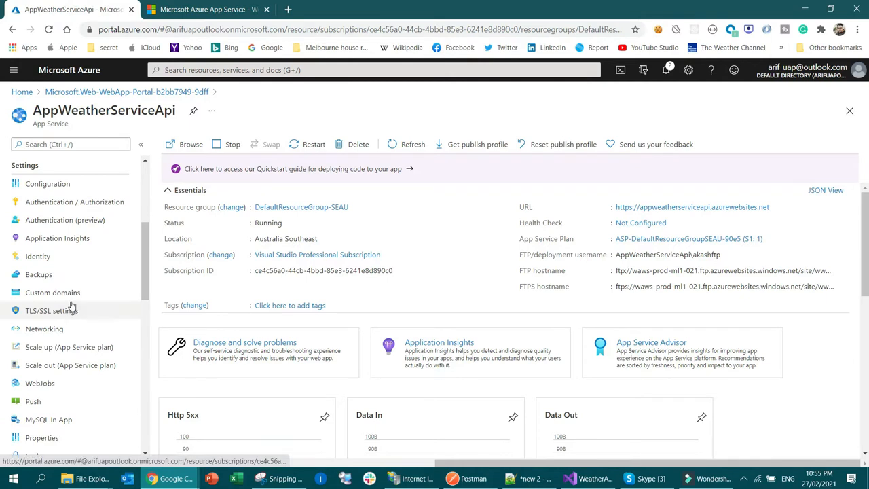
scroll(71, 305, "up", 5)
double_click(60, 110)
key("ctrl+c")
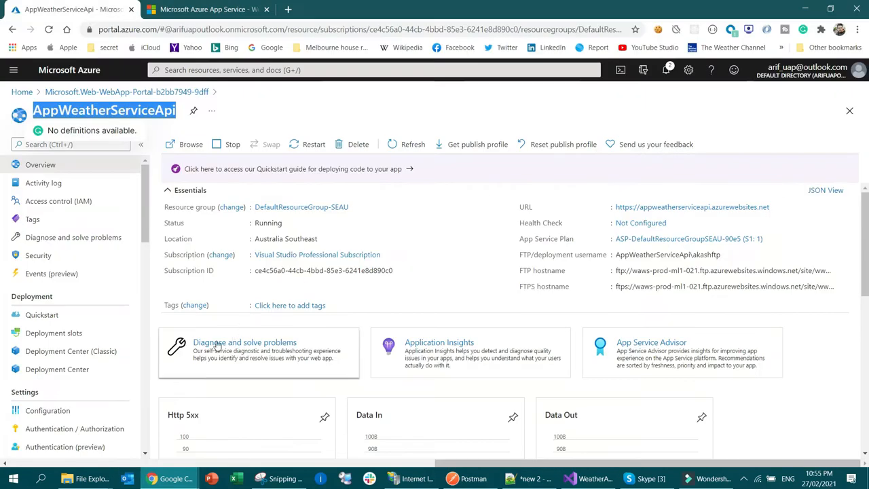
Launch the web app's Kudu site from its Advanced Tools, signing in with the Outlook account.
scroll(59, 251, "down", 4)
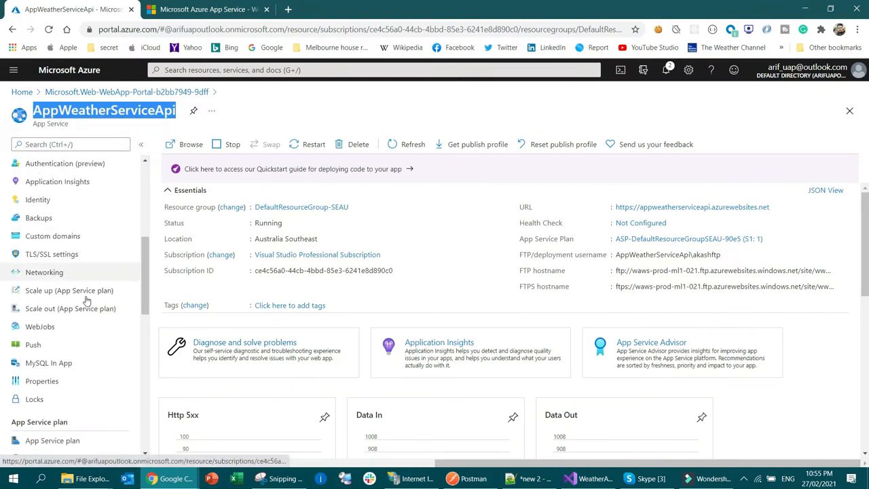
scroll(61, 380, "down", 3)
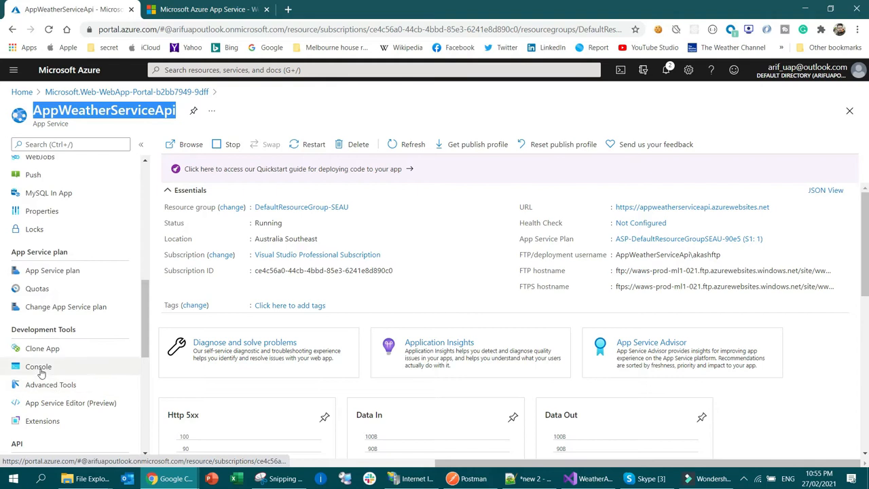
left_click(40, 369)
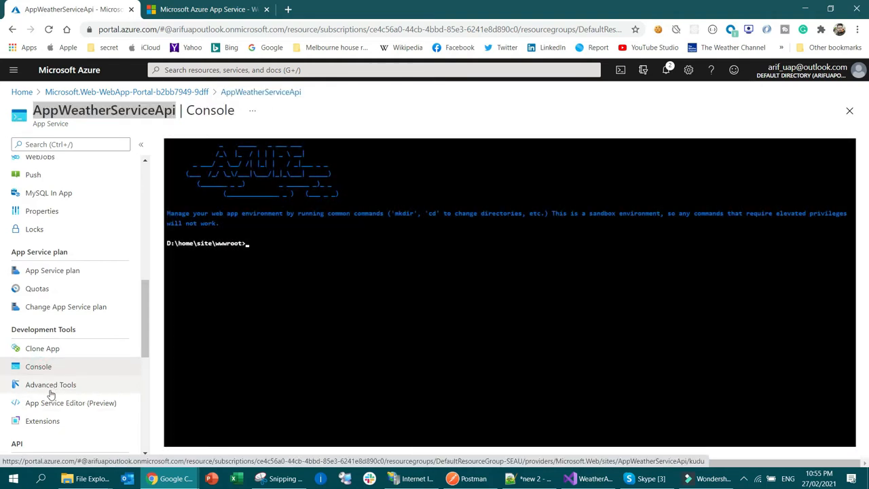
left_click(51, 387)
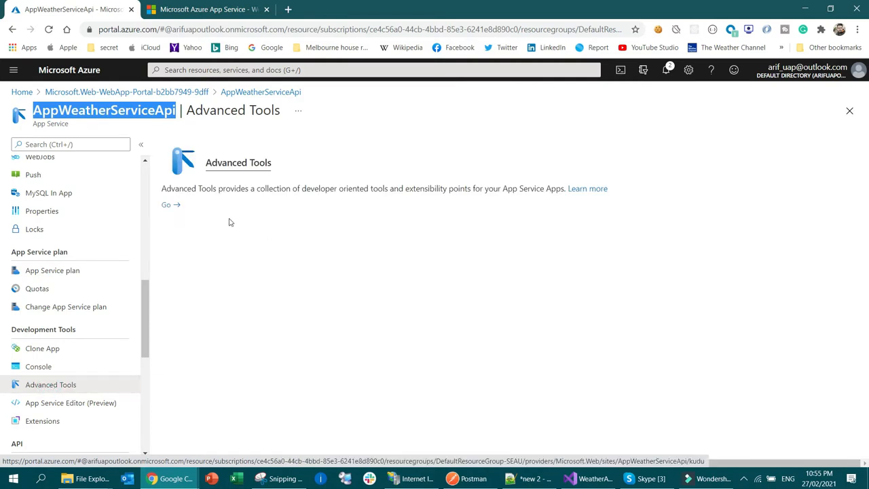
left_click(169, 205)
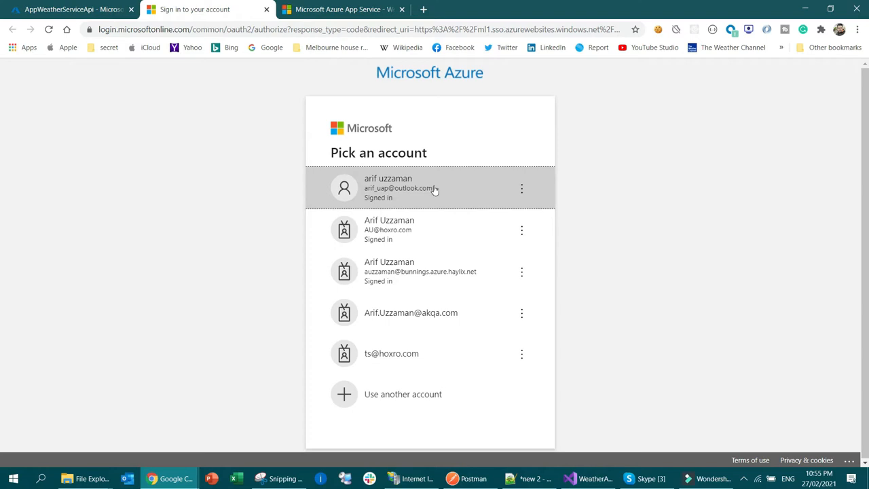
left_click(426, 189)
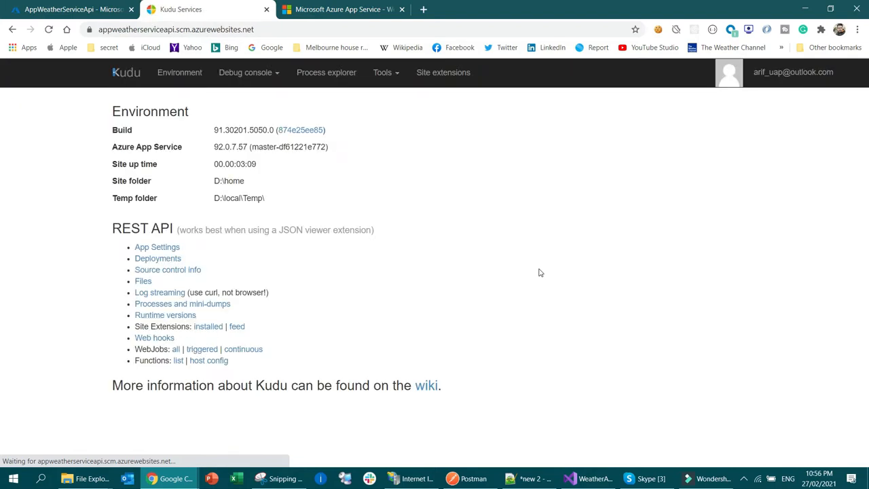
Open Kudu's CMD debug console and browse to the site/wwwroot folder to view the deployed files.
left_click(270, 72)
left_click(248, 100)
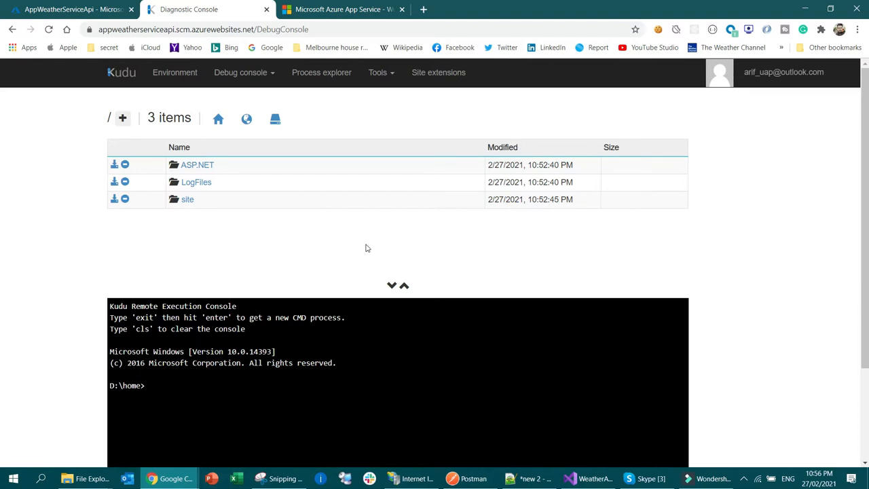
left_click(188, 200)
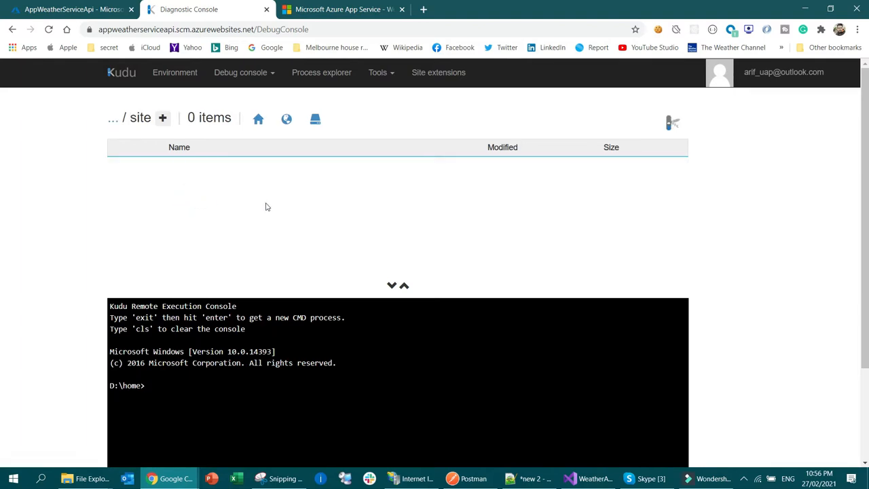
left_click(193, 201)
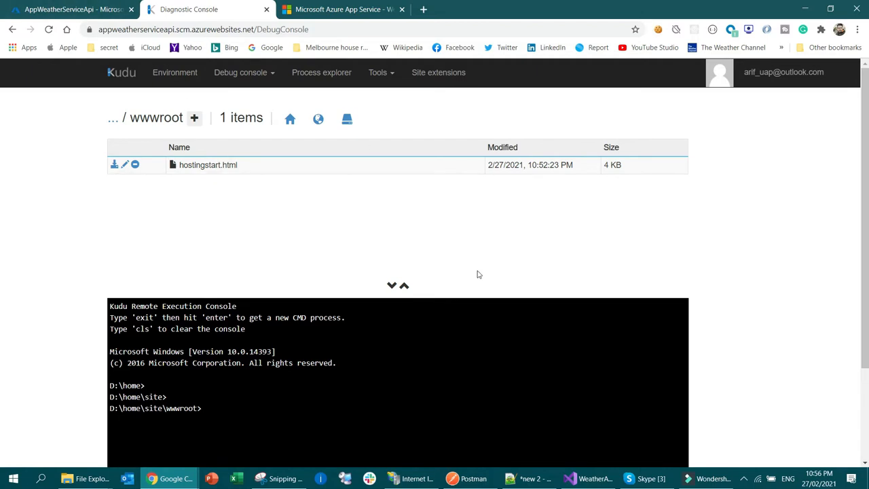
Return to the pipeline YAML and replace Default Web Site with AppWeatherServiceApi as the DeployIisAppPath value.
key("alt+Tab")
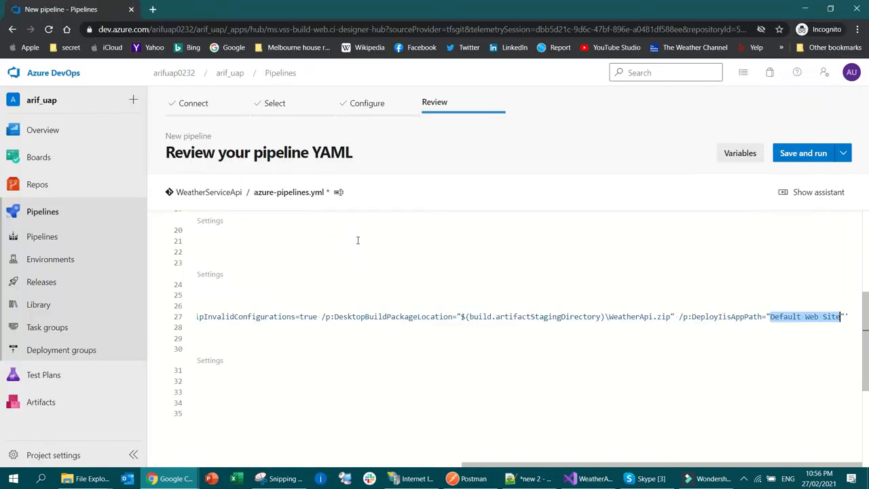
left_click(804, 317)
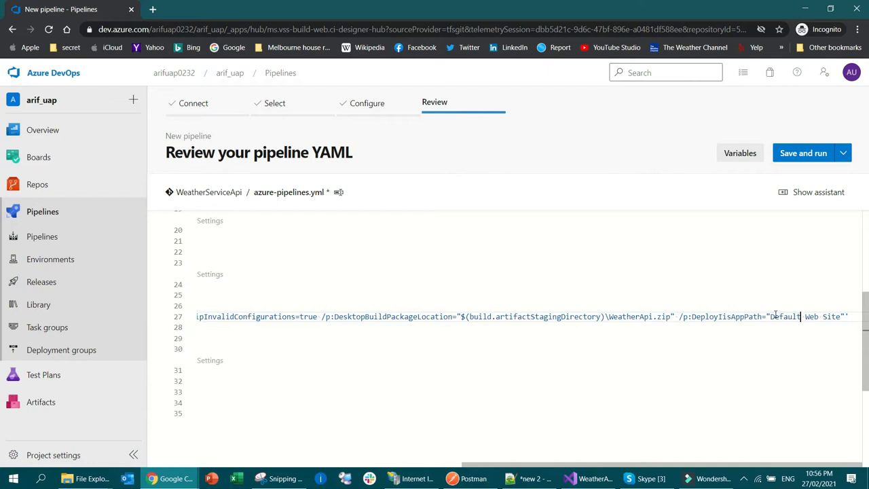
left_click_drag(770, 316, 841, 316)
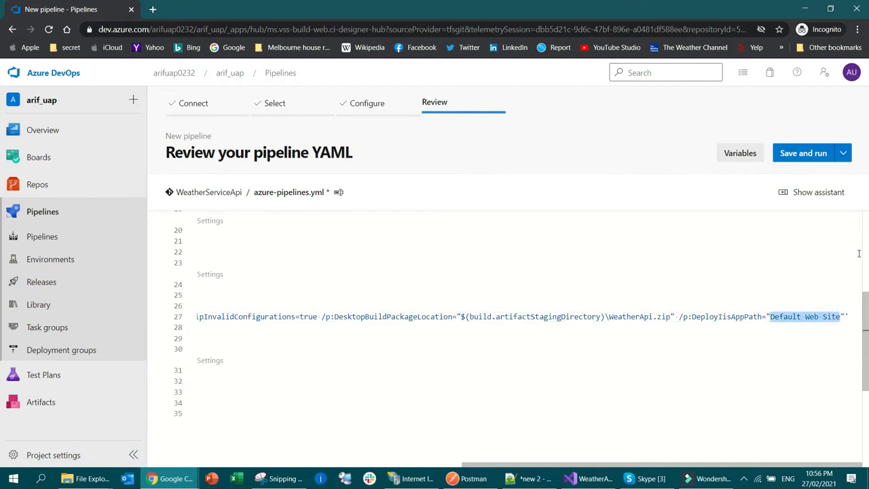
key("ctrl+v")
left_click_drag(541, 466, 210, 460)
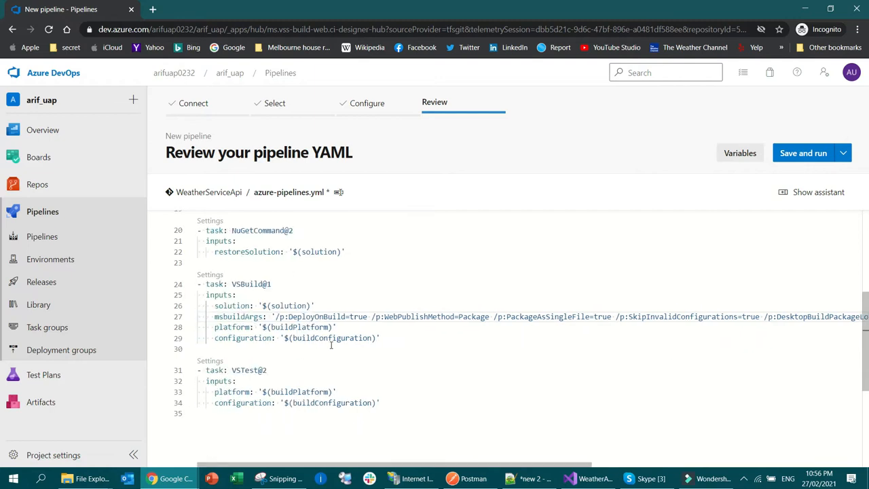
Show the task assistant beside the YAML and review the pipeline from the trigger down to the VSTest task.
scroll(335, 349, "down", 3)
scroll(408, 341, "up", 4)
scroll(482, 345, "down", 3)
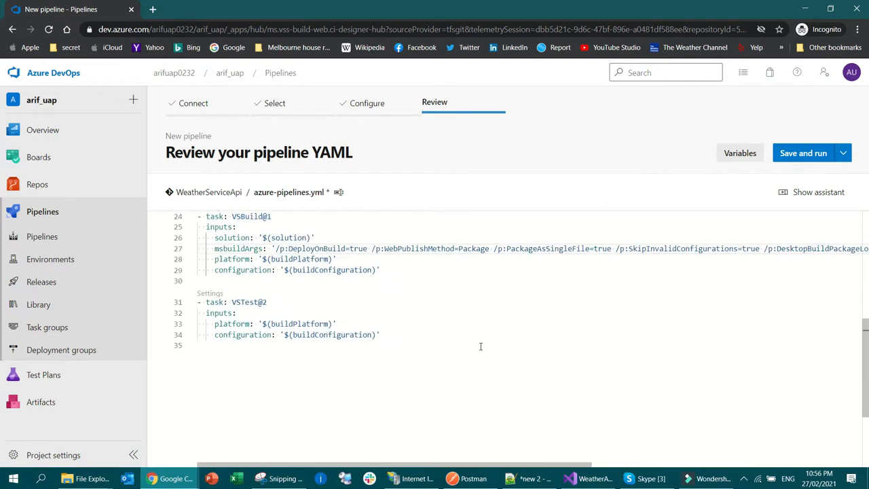
left_click(788, 195)
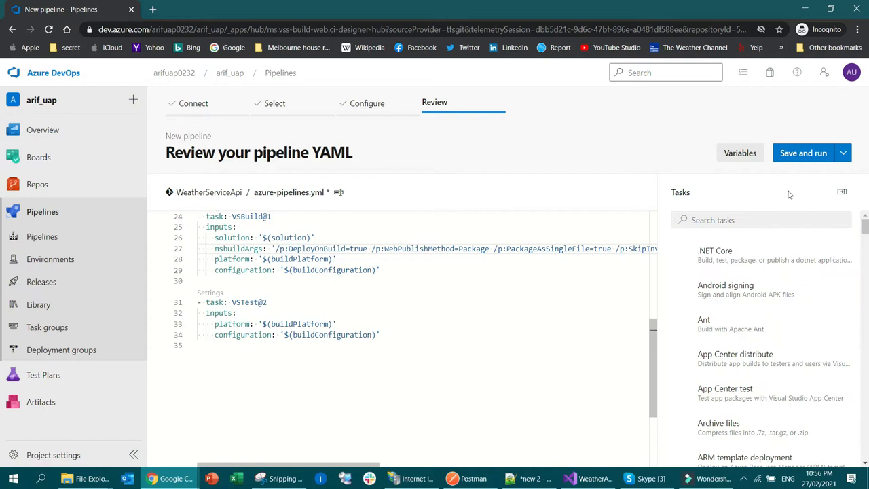
scroll(419, 354, "up", 10)
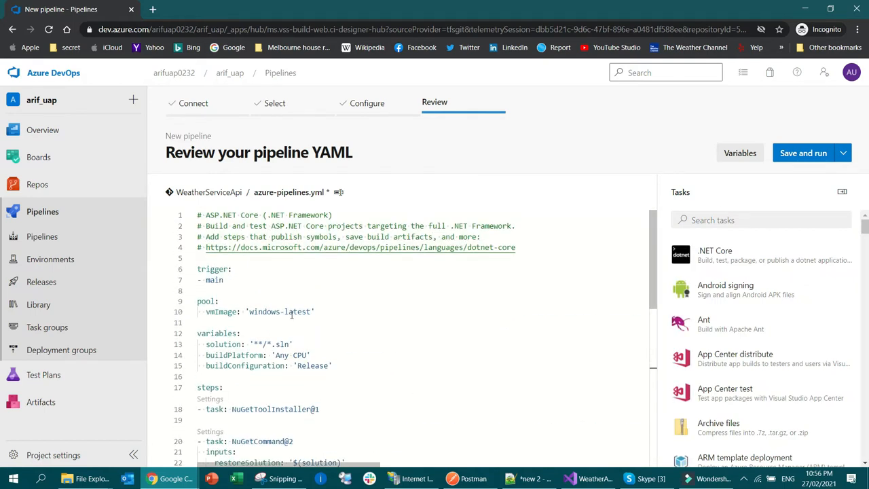
scroll(356, 299, "down", 5)
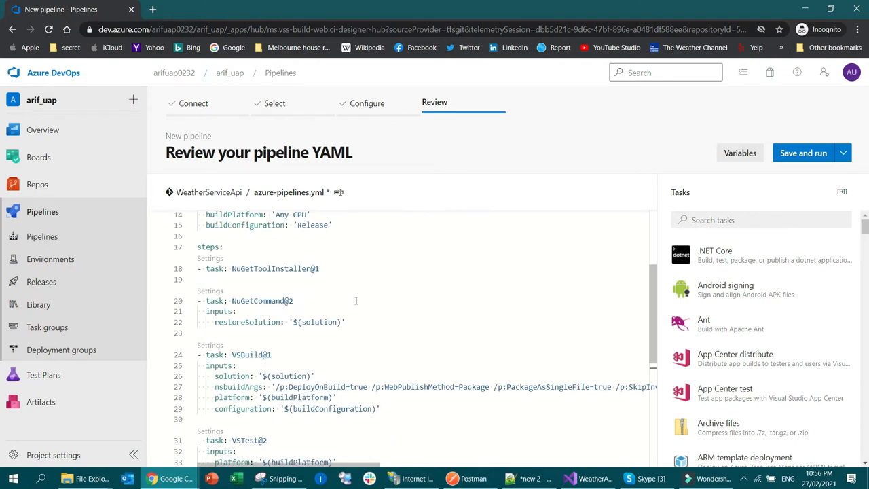
scroll(359, 319, "down", 2)
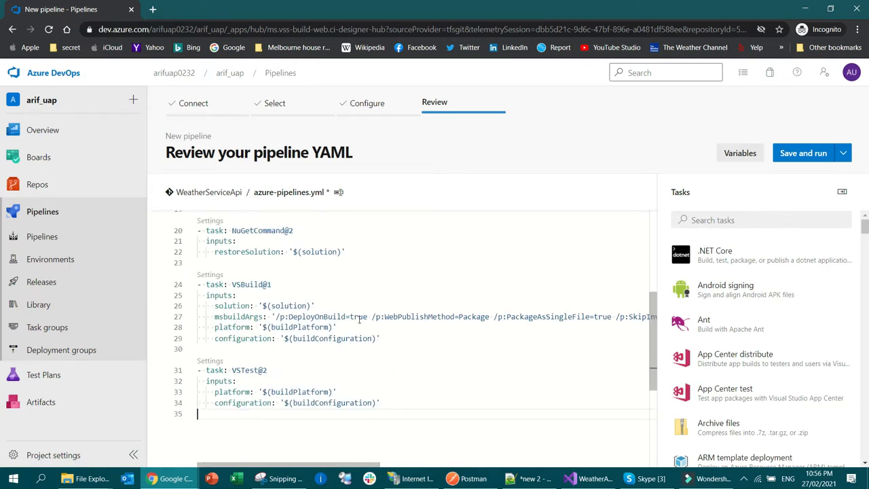
scroll(337, 347, "up", 4)
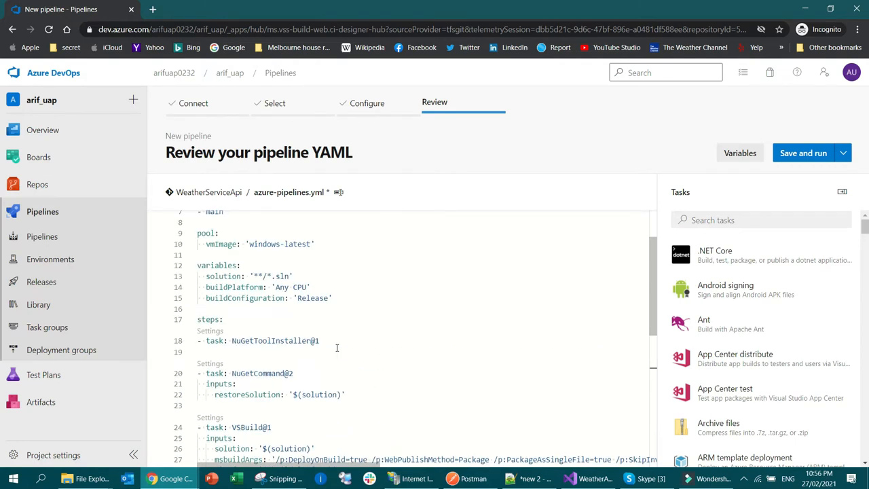
scroll(337, 348, "down", 6)
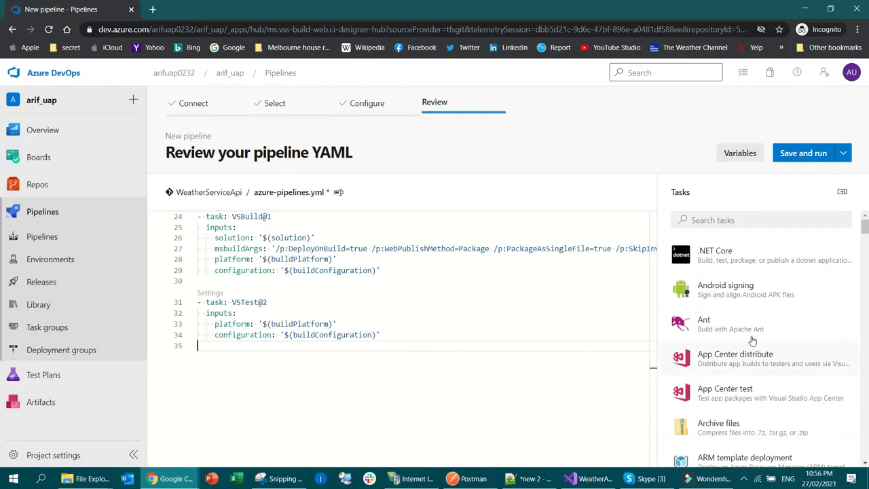
Look through the assistant's available tasks down to the Azure App Service entries.
left_click(730, 220)
scroll(790, 337, "down", 1)
scroll(789, 337, "down", 2)
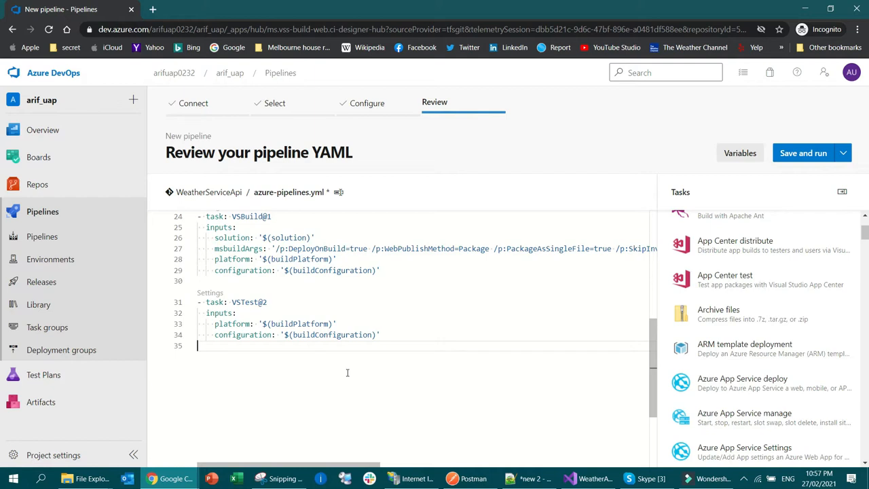
Recheck the pipeline's variables and build task definitions in the YAML before saving.
scroll(347, 373, "up", 3)
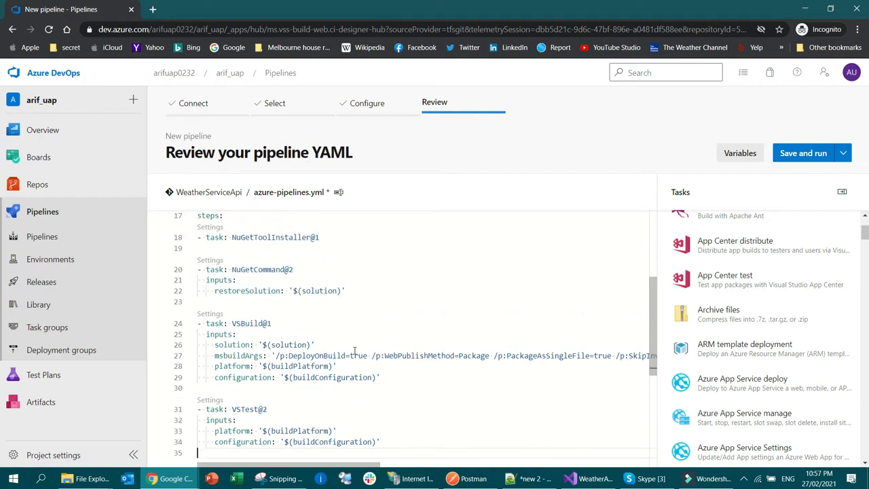
scroll(354, 350, "up", 5)
left_click_drag(280, 294, 391, 396)
scroll(365, 329, "down", 2)
left_click(366, 329)
scroll(395, 389, "down", 3)
scroll(378, 351, "down", 4)
Save and run the WeatherServiceApi pipeline, and open the job of the new run.
left_click(808, 154)
left_click(818, 441)
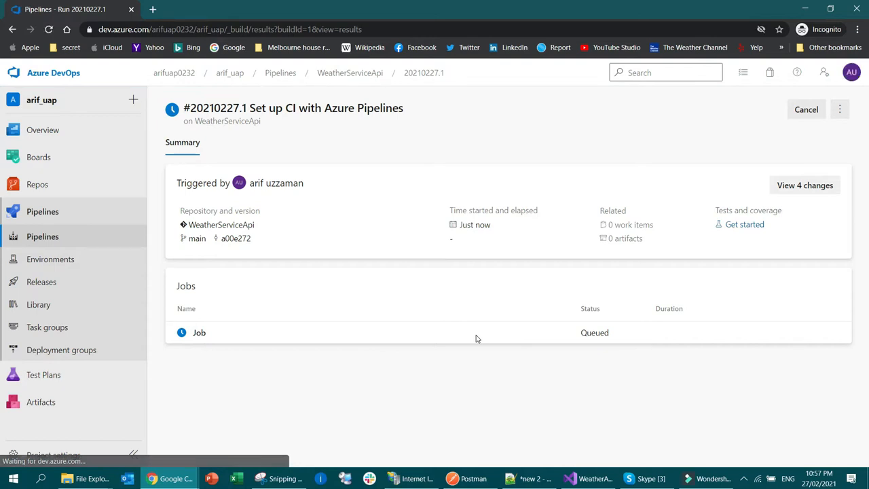
left_click(238, 335)
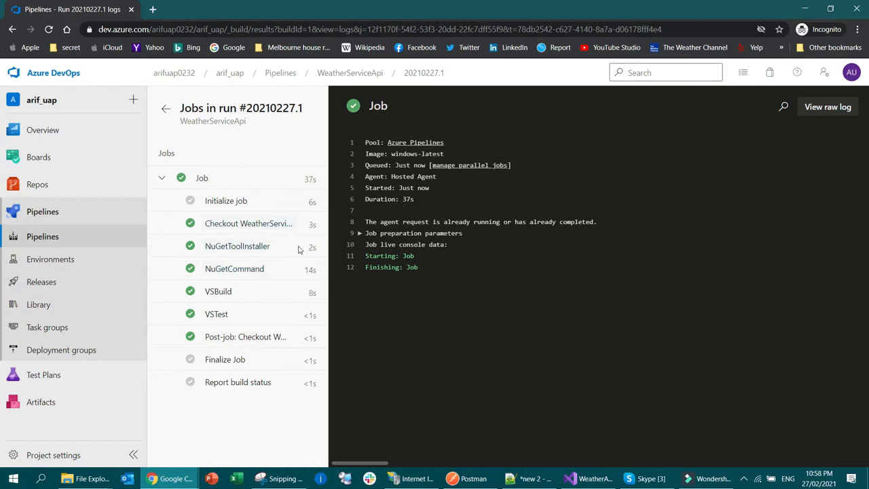
Examine the log of the job's Checkout WeatherServiceApi@main step.
left_click(257, 225)
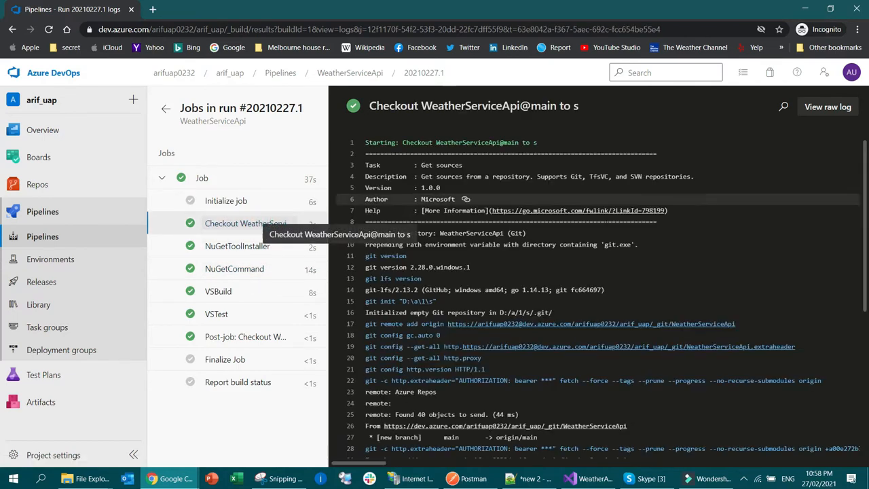
scroll(543, 285, "down", 5)
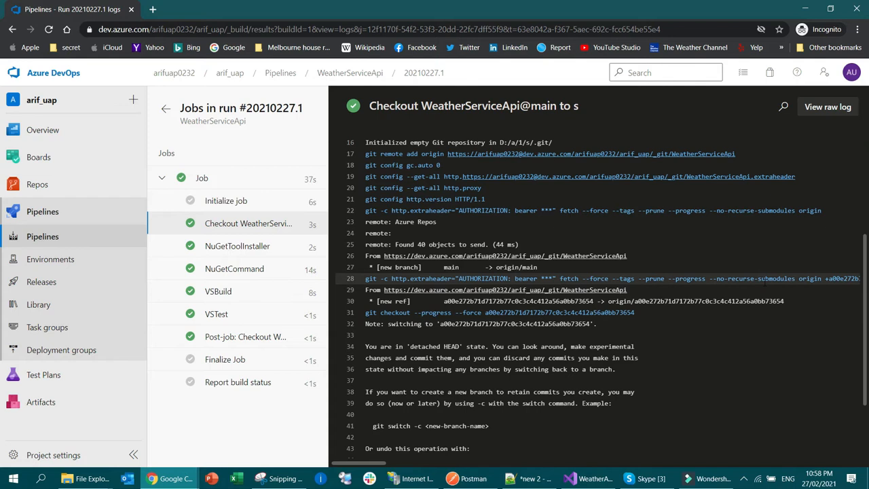
scroll(747, 292, "up", 5)
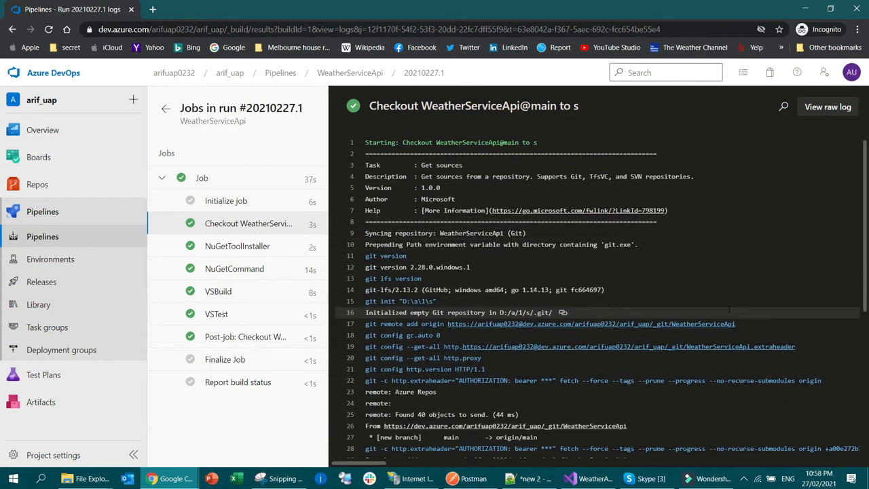
scroll(729, 311, "down", 1)
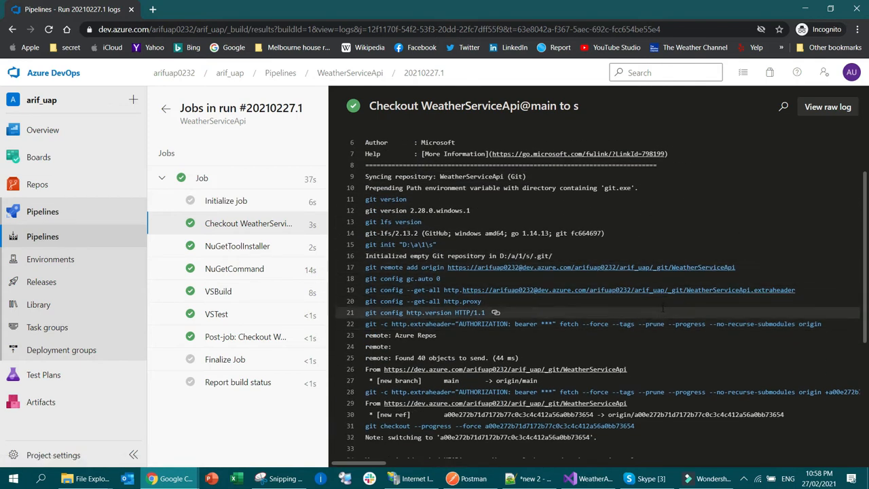
Examine the rest of the checkout log, and open the logs of the NuGetToolInstaller and NuGetCommand steps.
scroll(663, 309, "down", 5)
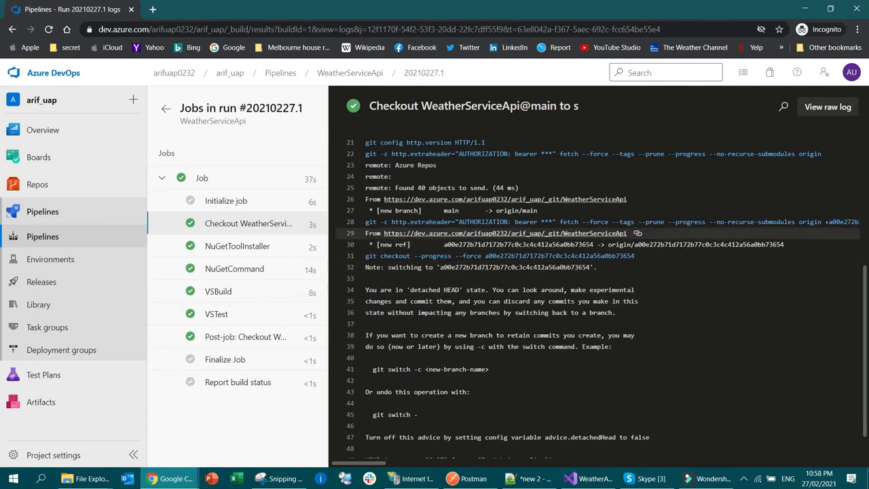
left_click(241, 247)
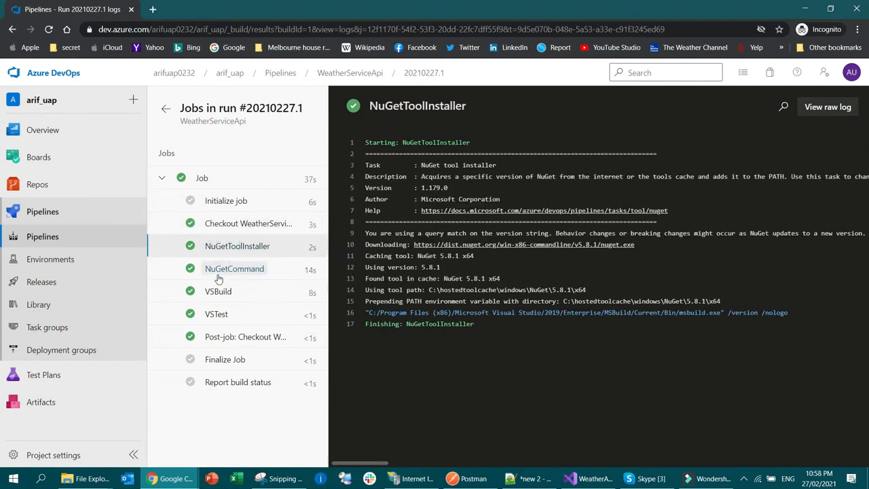
left_click(218, 275)
Read through the VSBuild log to its end, checking the WeatherApi.zip package and the location where it is created.
left_click(218, 292)
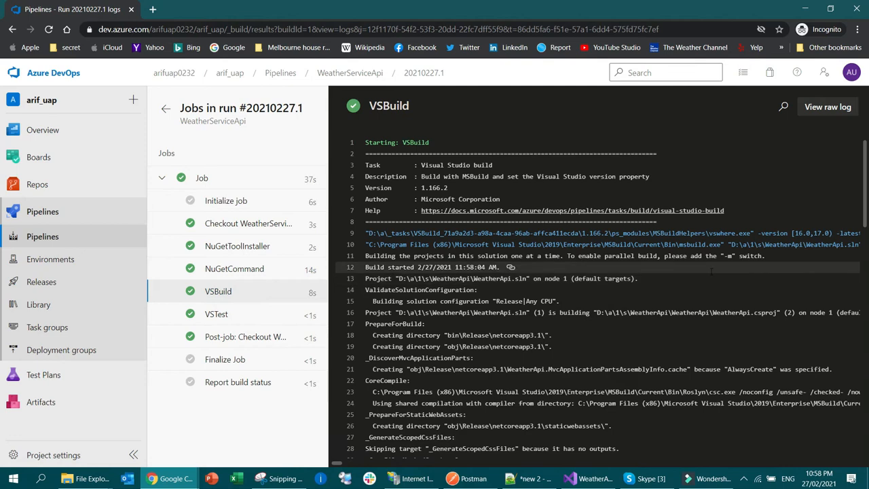
scroll(711, 285, "down", 3)
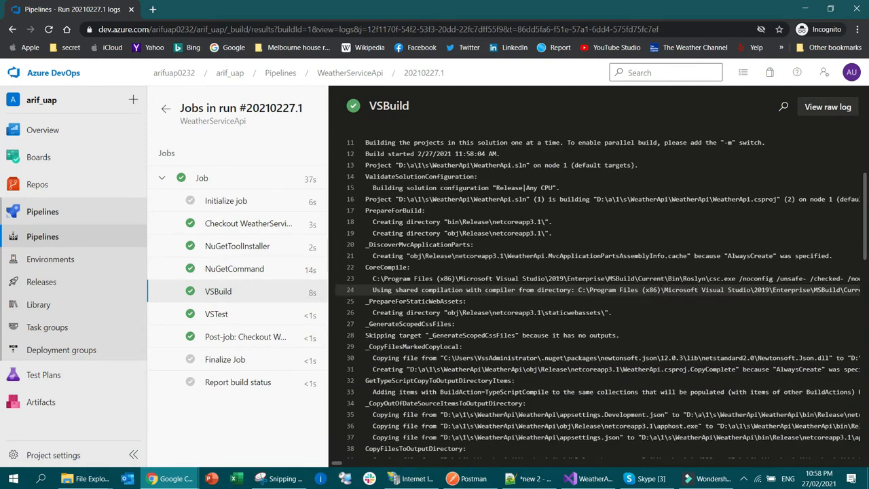
scroll(712, 295, "down", 18)
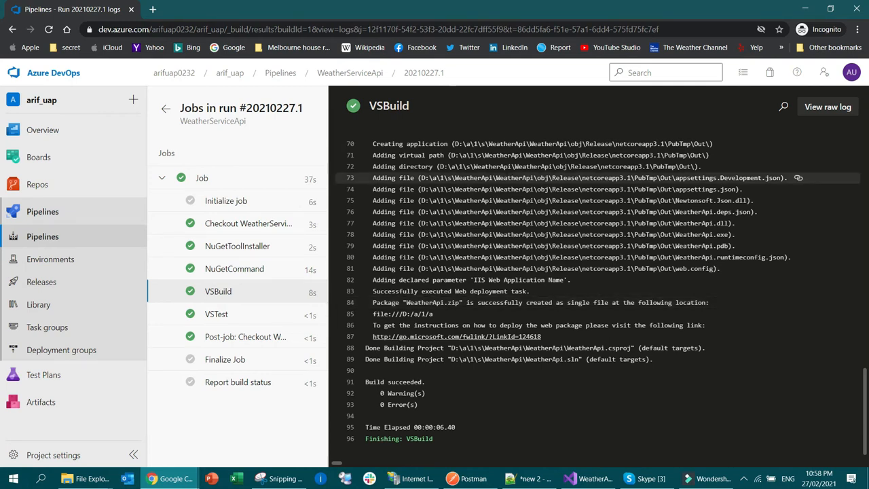
left_click_drag(406, 302, 459, 302)
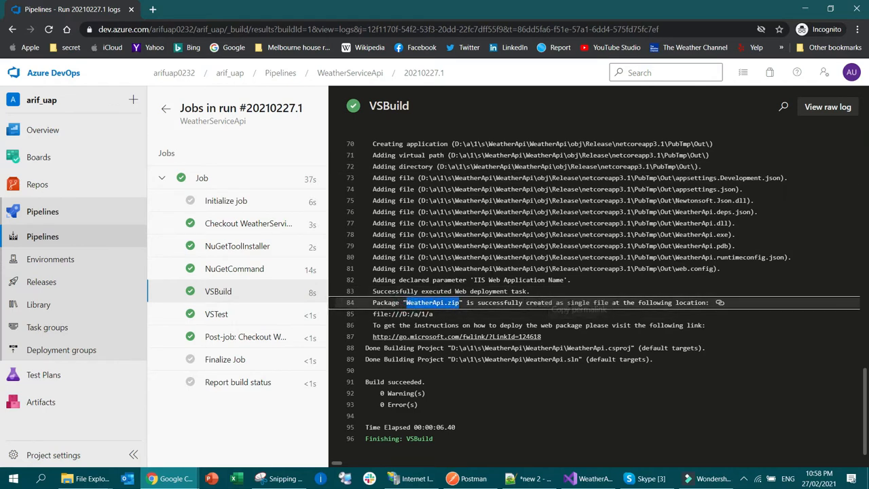
double_click(689, 303)
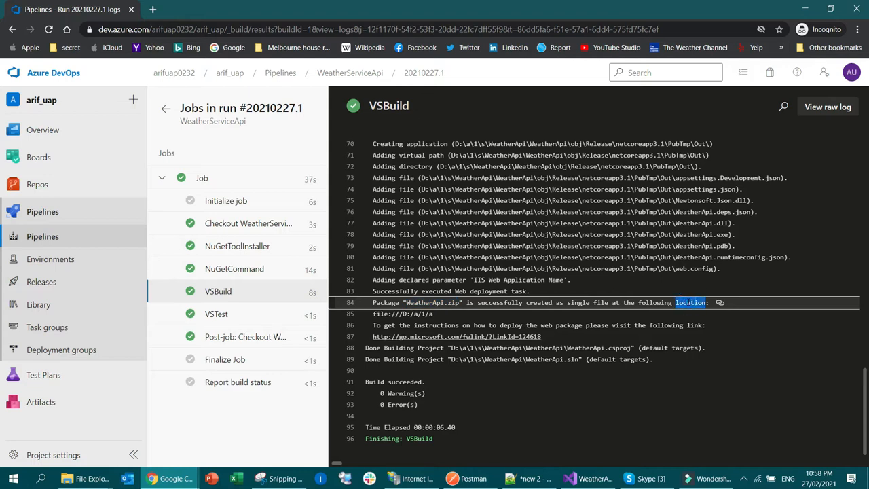
left_click_drag(373, 314, 459, 303)
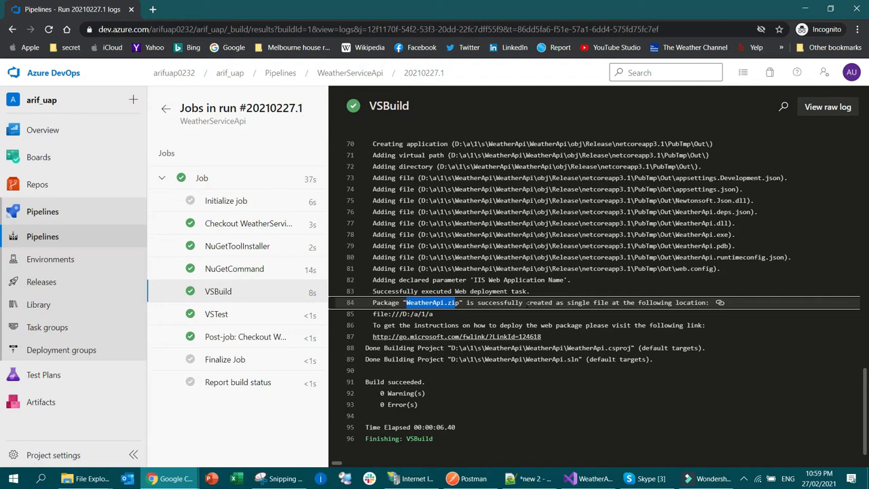
scroll(525, 302, "up", 12)
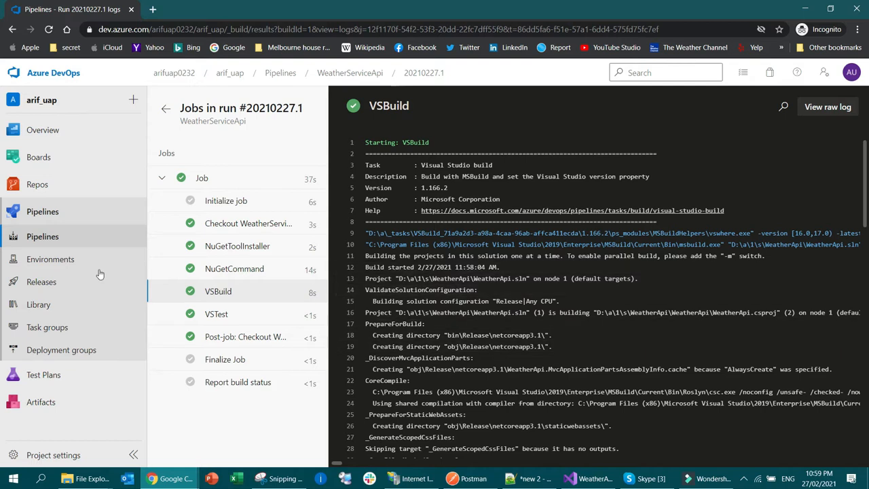
Leave the run for the pipelines overview, and start a new release pipeline in the project's Releases.
left_click(53, 241)
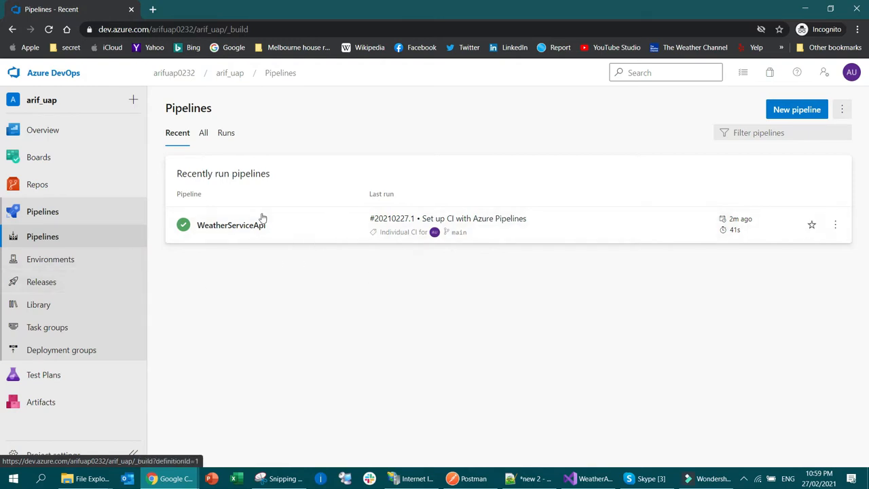
left_click(41, 283)
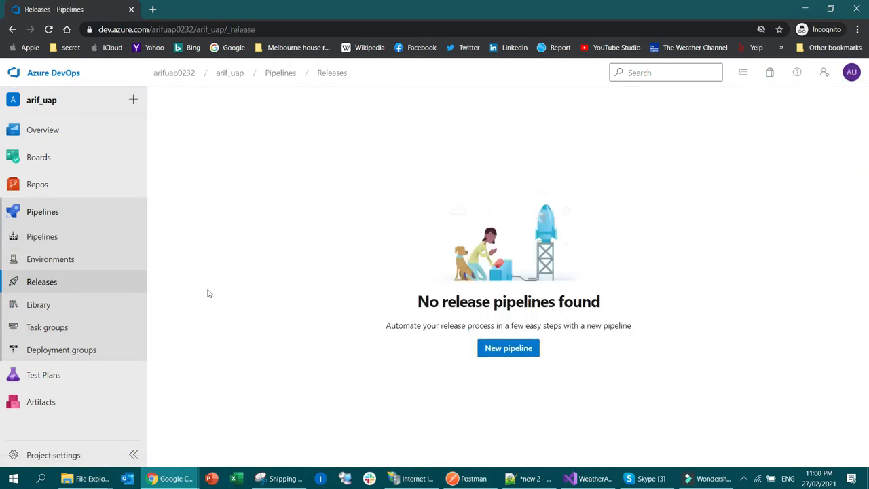
left_click(509, 348)
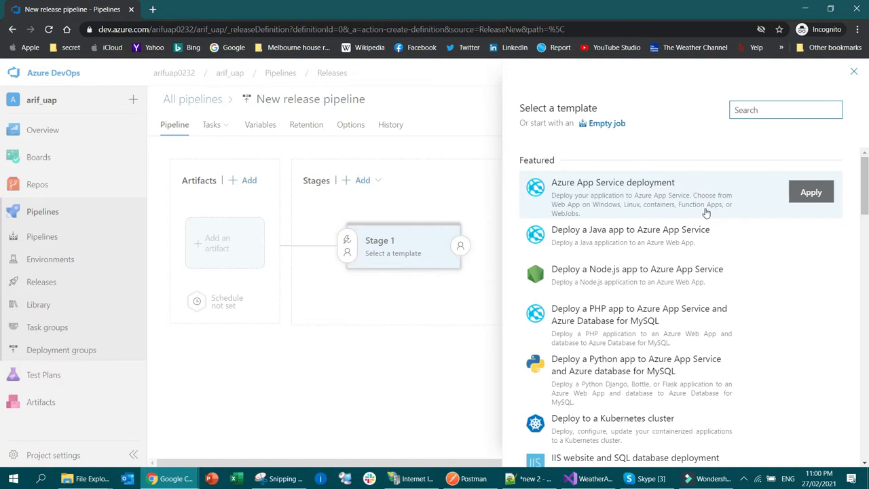
Switch to the other Chrome window and view the web app's wwwroot folder in the Kudu Diagnostic Console.
left_click(170, 479)
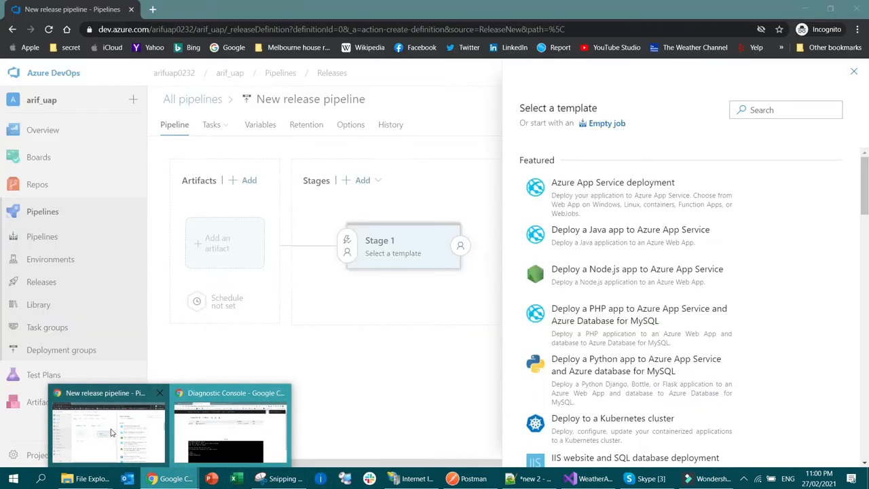
left_click(119, 438)
left_click(169, 479)
left_click(234, 426)
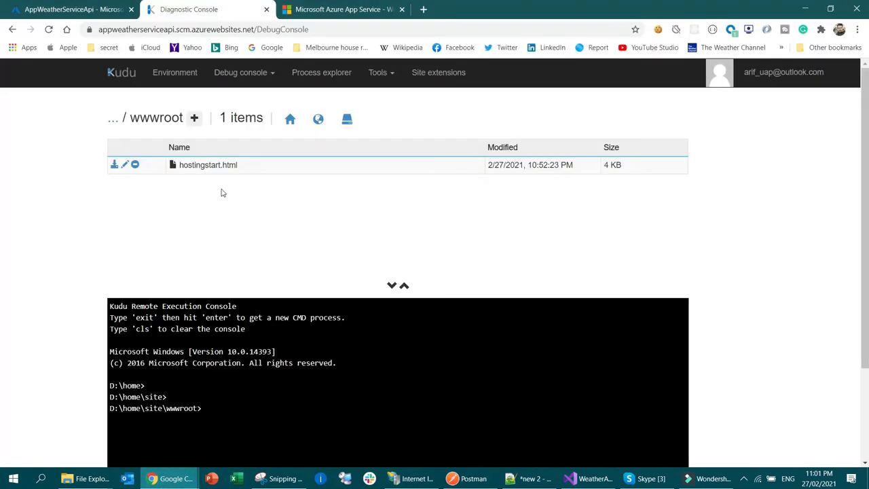
Switch to the AppWeatherServiceApi page in the Azure portal and view the FTPS credentials in its Deployment Center.
left_click(98, 7)
scroll(75, 292, "down", 5)
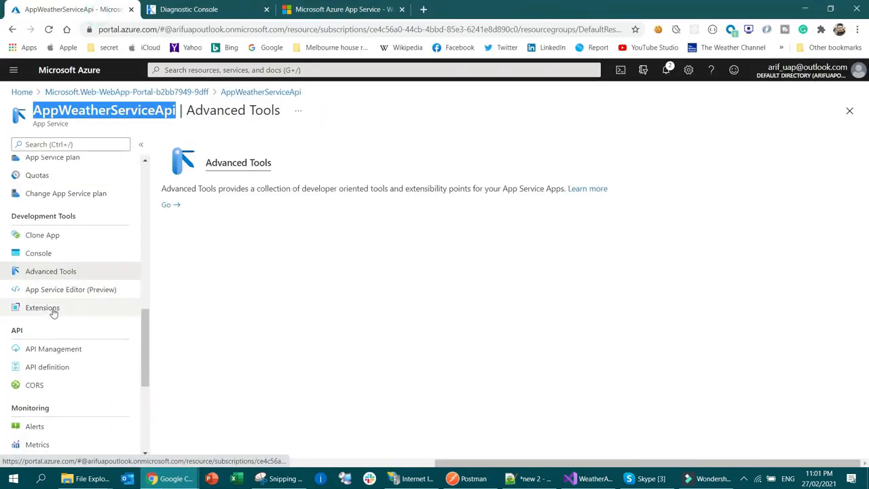
scroll(97, 289, "down", 3)
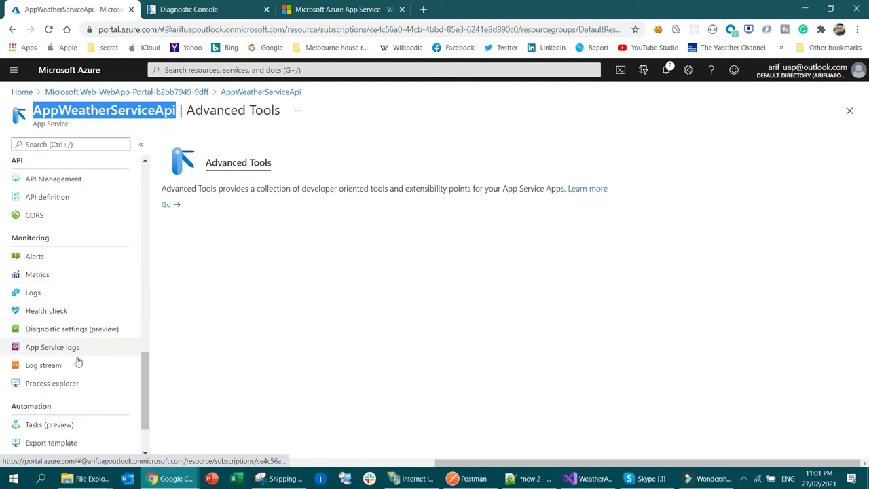
scroll(101, 300, "up", 6)
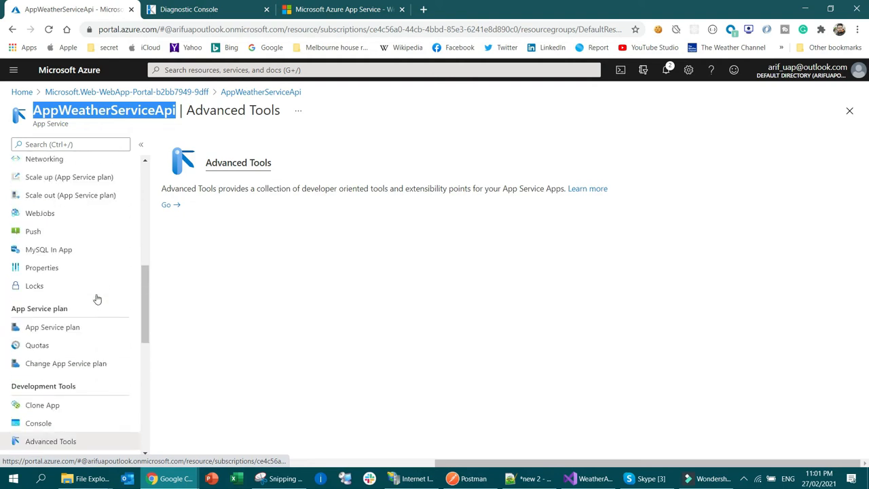
scroll(93, 248, "up", 4)
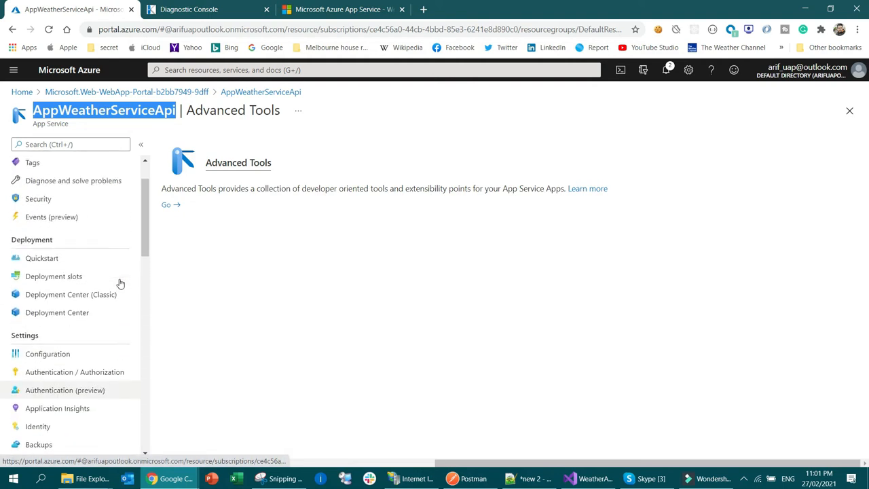
left_click(63, 313)
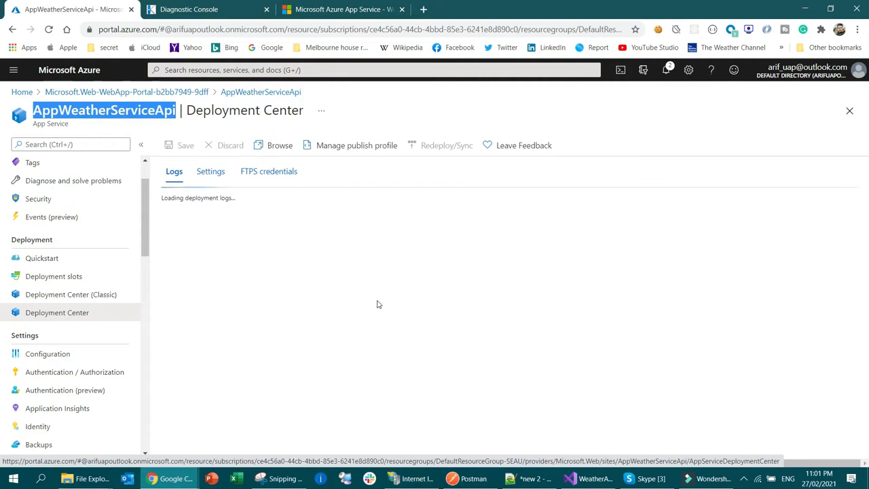
left_click(272, 171)
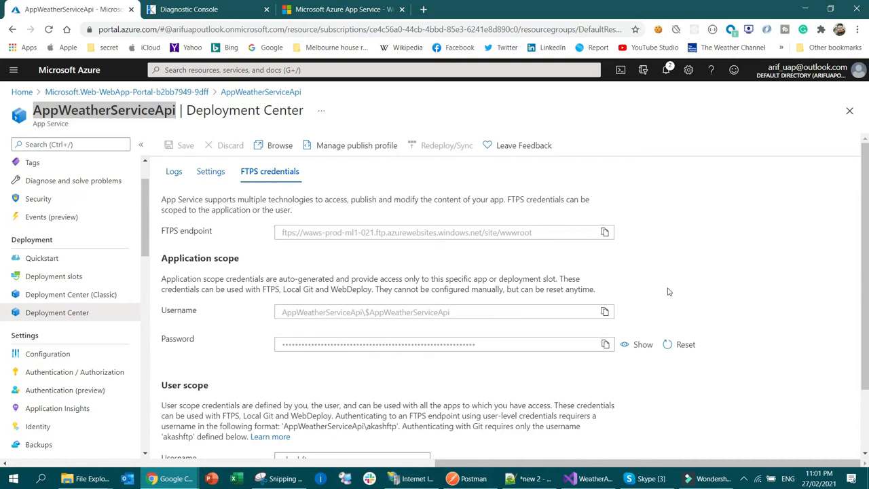
Switch back to the new release pipeline in Azure DevOps and apply the Azure App Service deployment template to its stage.
key("alt+Tab")
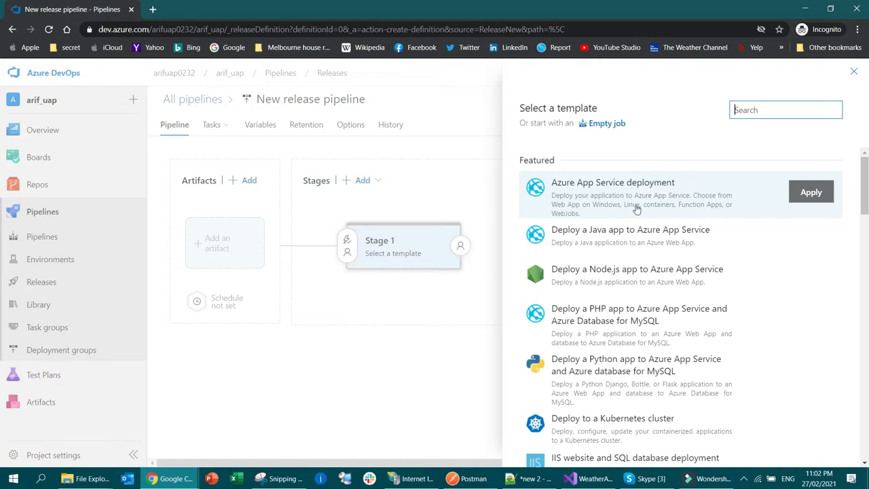
left_click(635, 208)
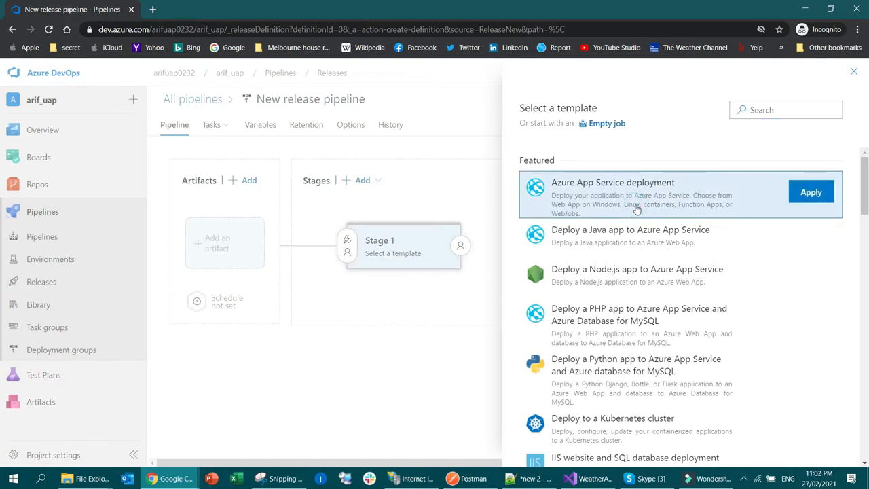
left_click(810, 192)
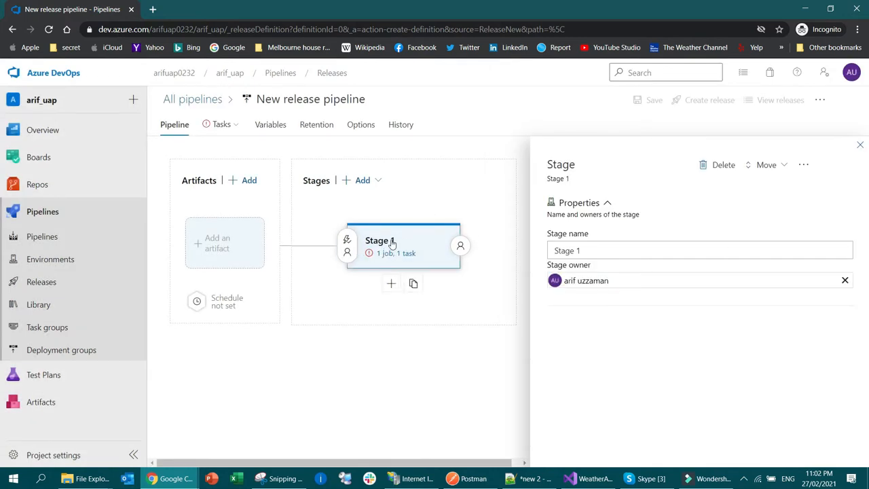
Rename the release pipeline's stage as Production.
double_click(611, 247)
key("ctrl+a")
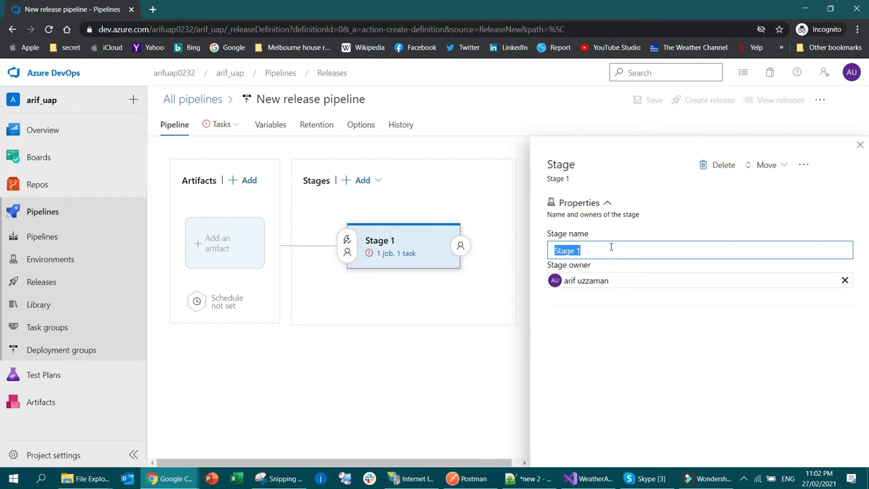
key("BackSpace")
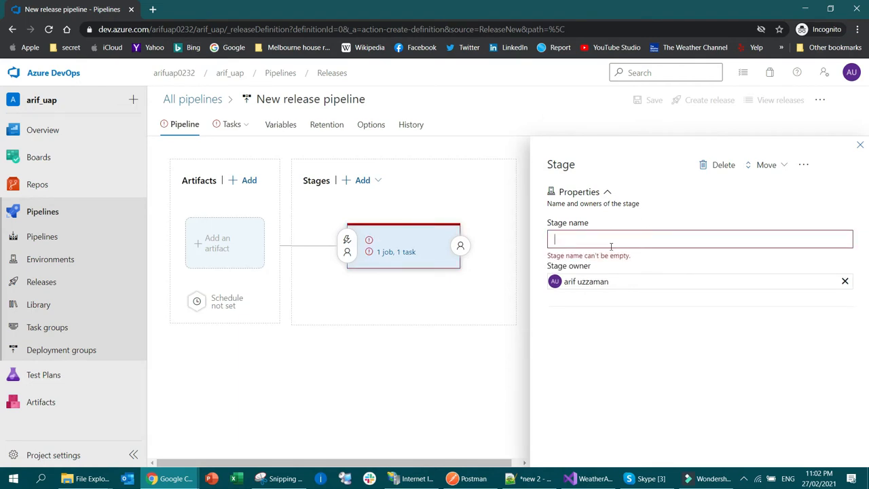
type("Production")
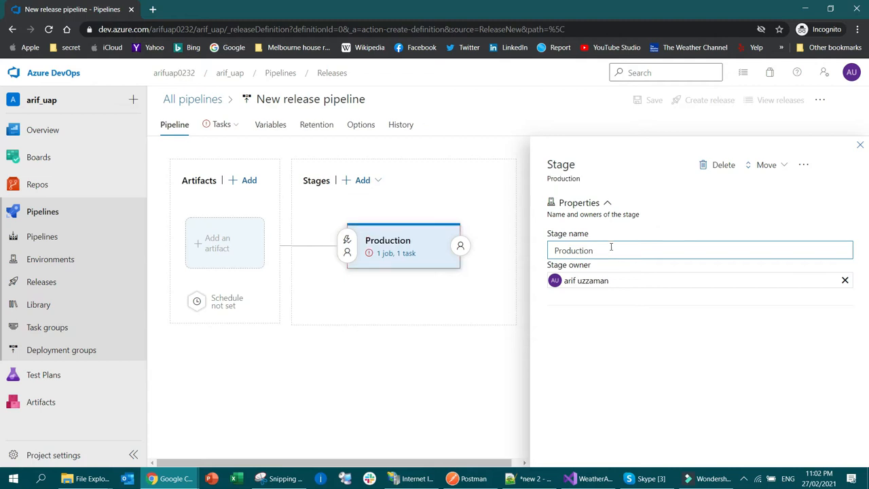
Open the Production stage's Deploy Azure App Service task and view its available connection types.
left_click(397, 253)
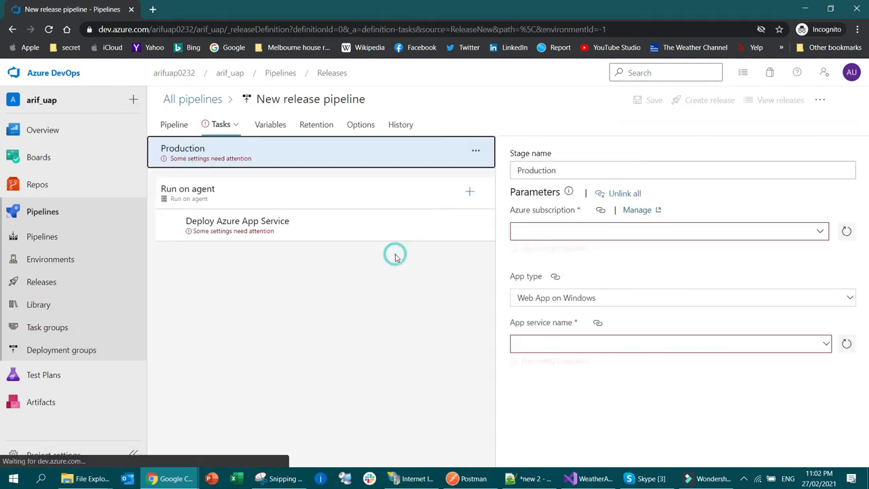
left_click(319, 228)
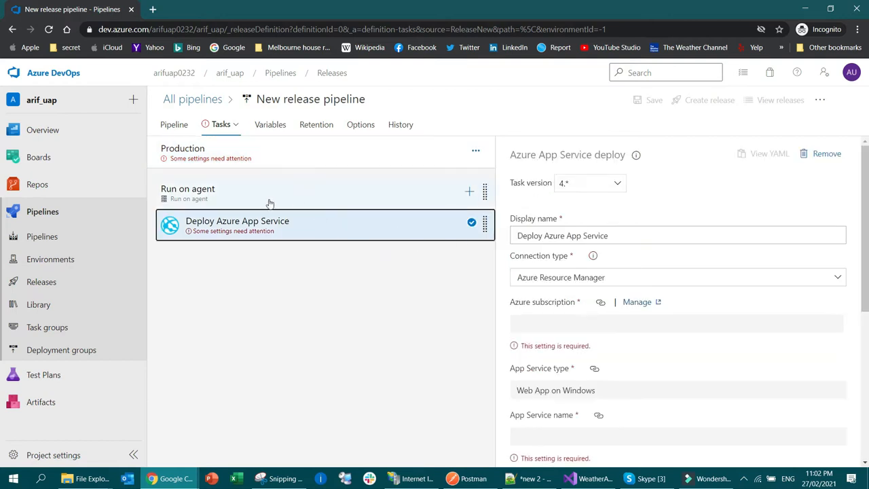
left_click(526, 238)
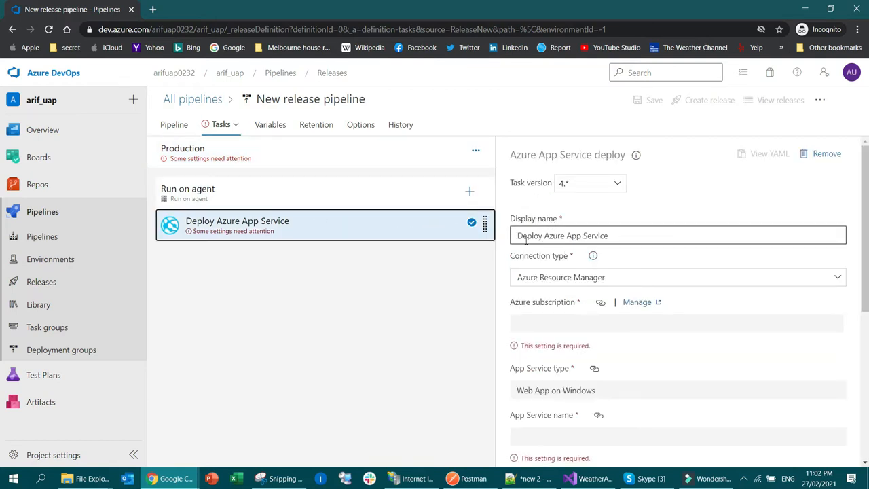
scroll(649, 278, "down", 1)
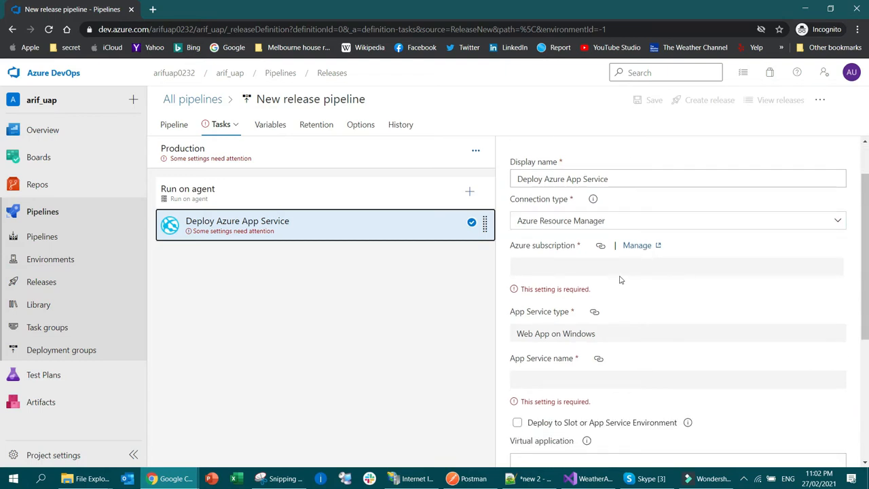
left_click(836, 223)
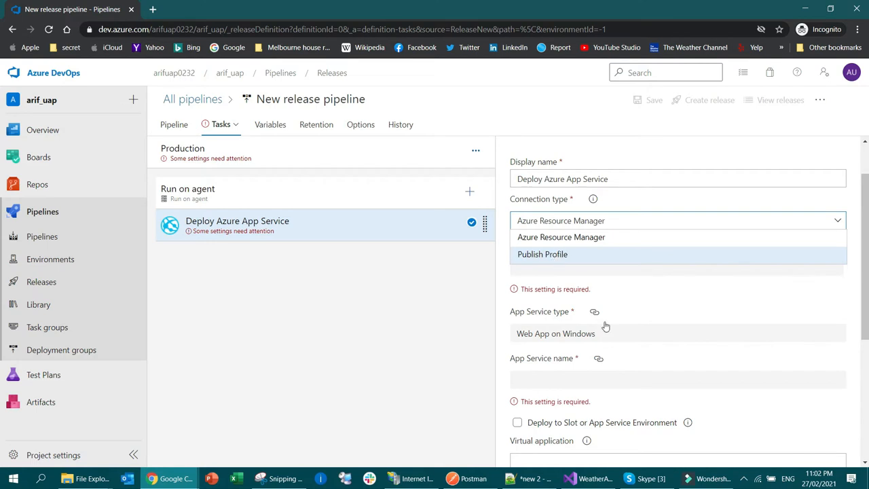
Switch to Visual Studio, look at the publish targets offered for the WeatherApi project, and dismiss the Publish dialog.
left_click(588, 478)
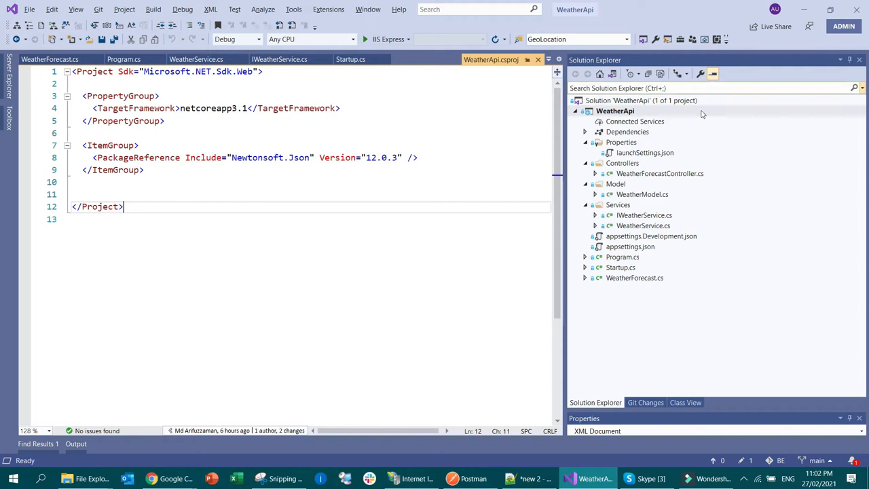
right_click(613, 110)
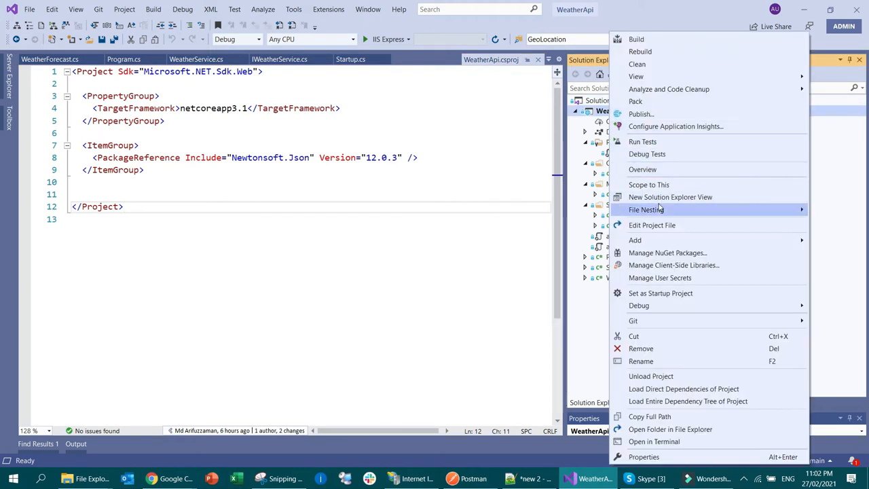
left_click(655, 114)
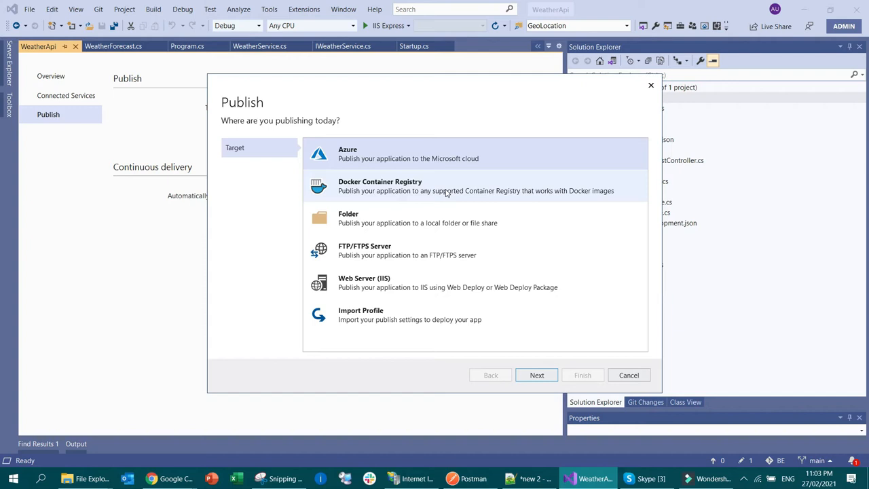
left_click(650, 84)
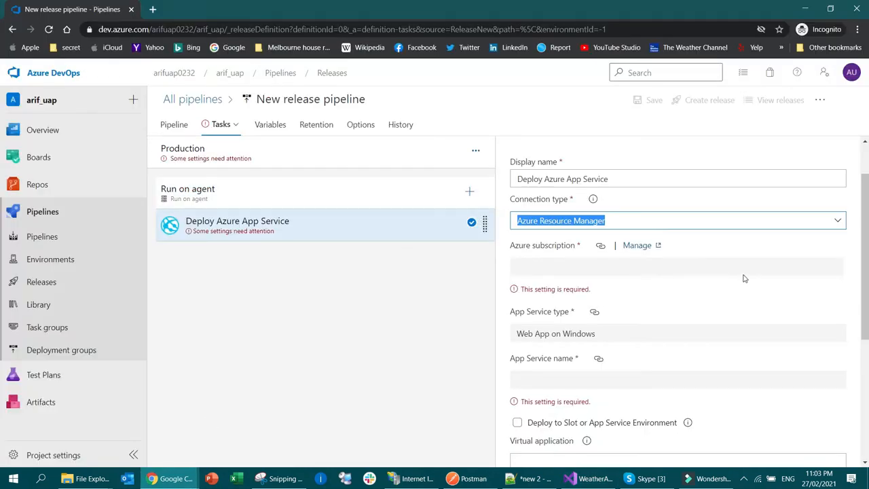
Keep Azure Resource Manager as the deploy task's connection type and start creating a service connection from the Azure subscription's management page.
left_click(834, 220)
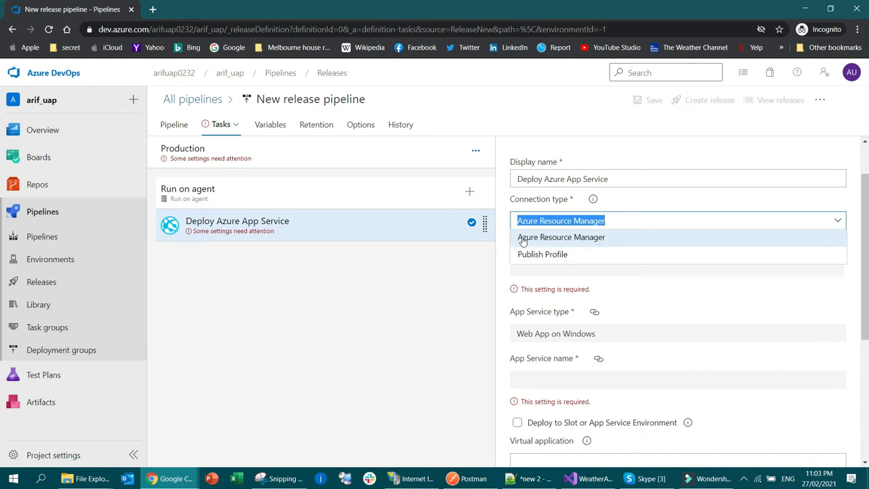
left_click(591, 239)
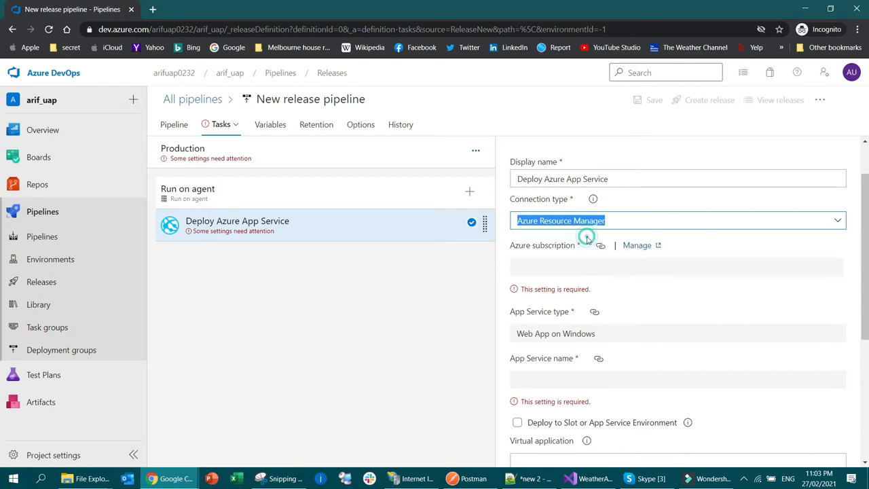
left_click(781, 269)
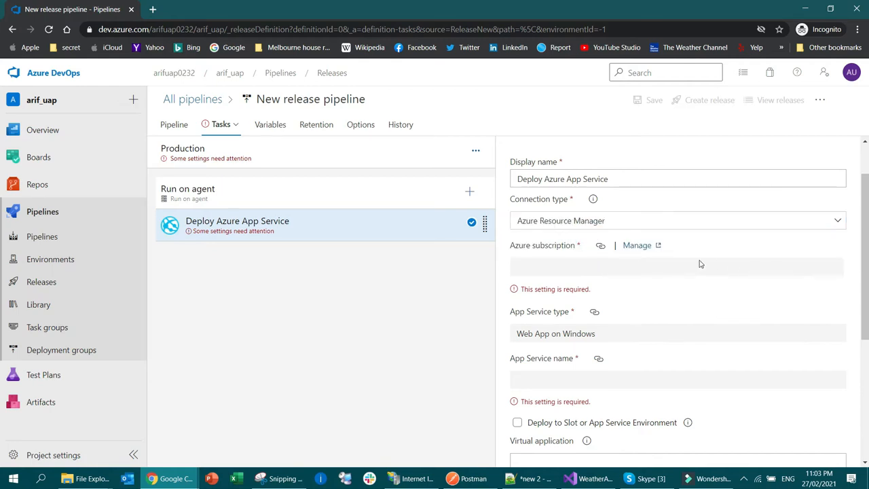
left_click(645, 249)
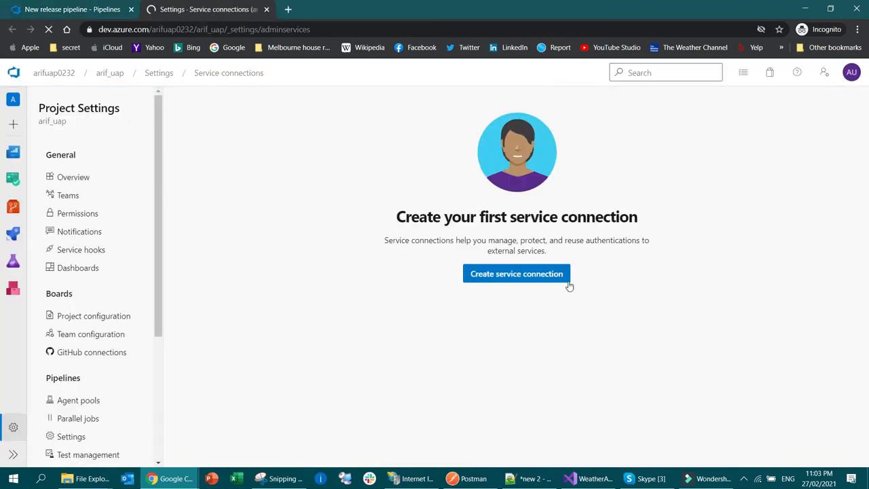
left_click(528, 278)
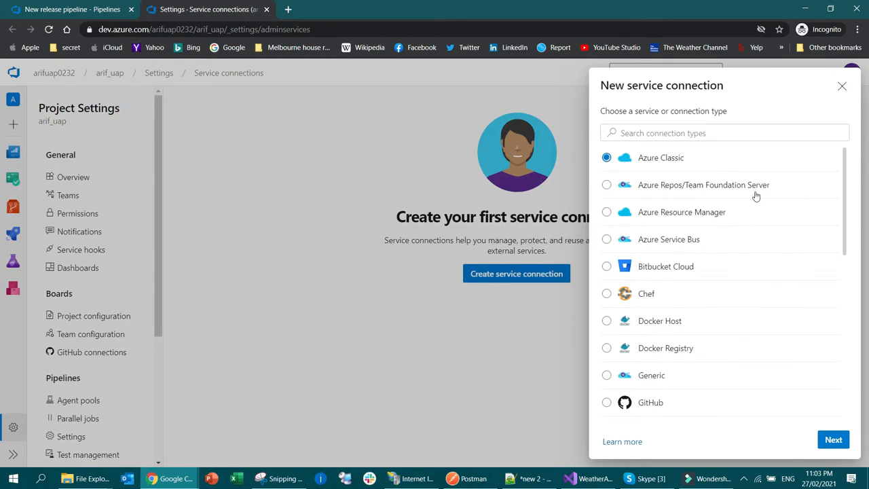
left_click(697, 214)
left_click(607, 158)
left_click(833, 439)
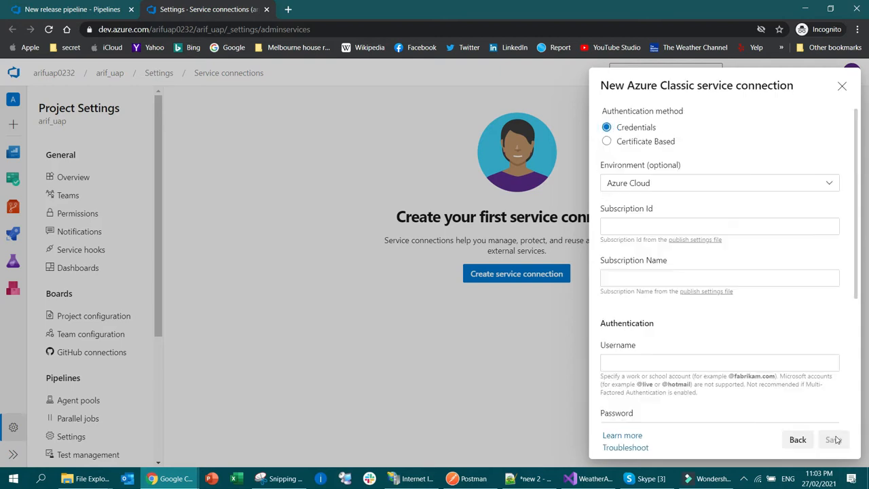
left_click(710, 185)
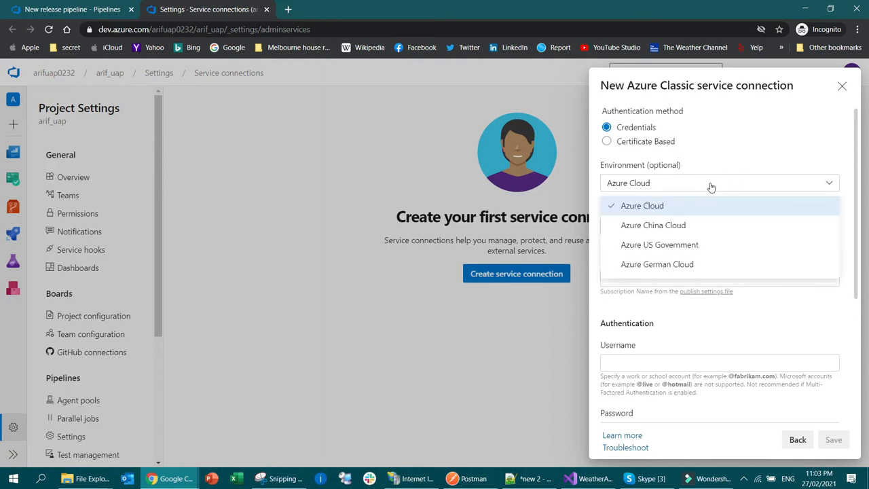
left_click(661, 207)
left_click(692, 225)
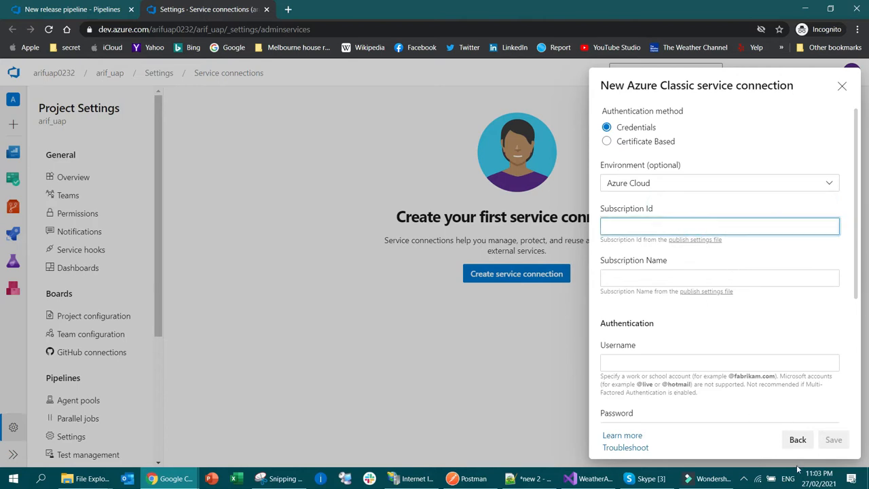
left_click(800, 440)
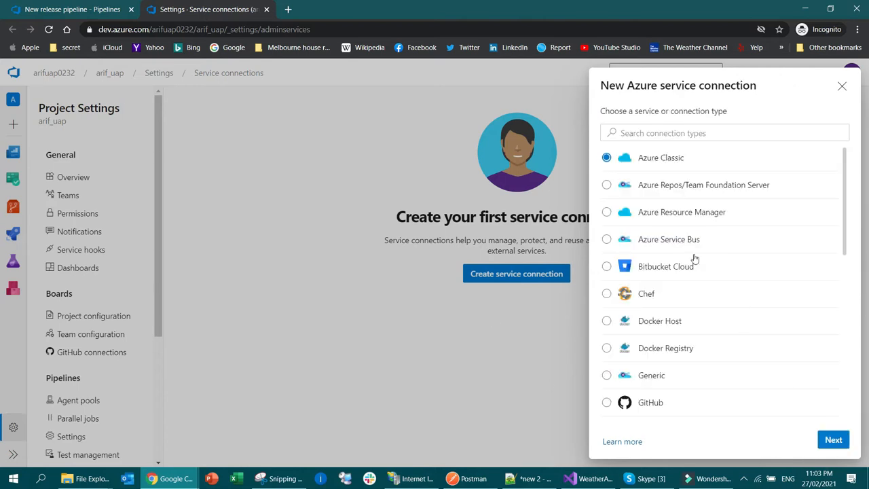
Choose Azure Resource Manager as the service connection type with Service principal (automatic) authentication.
left_click(607, 213)
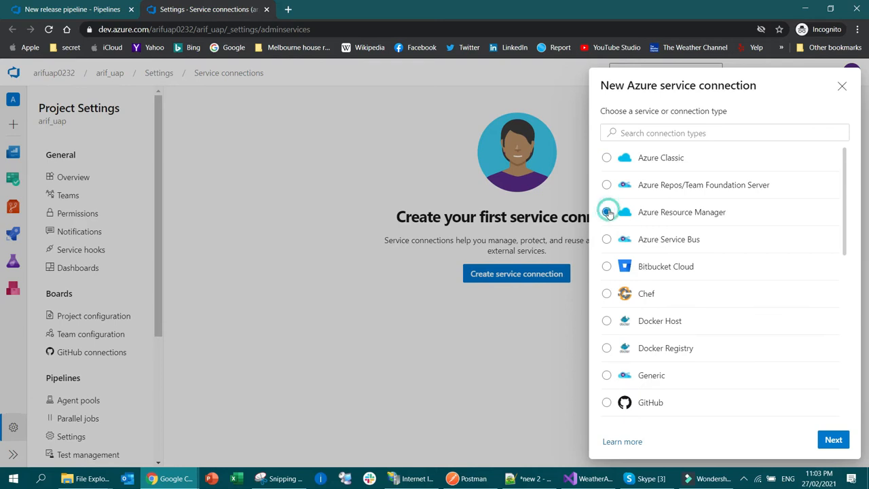
left_click(834, 440)
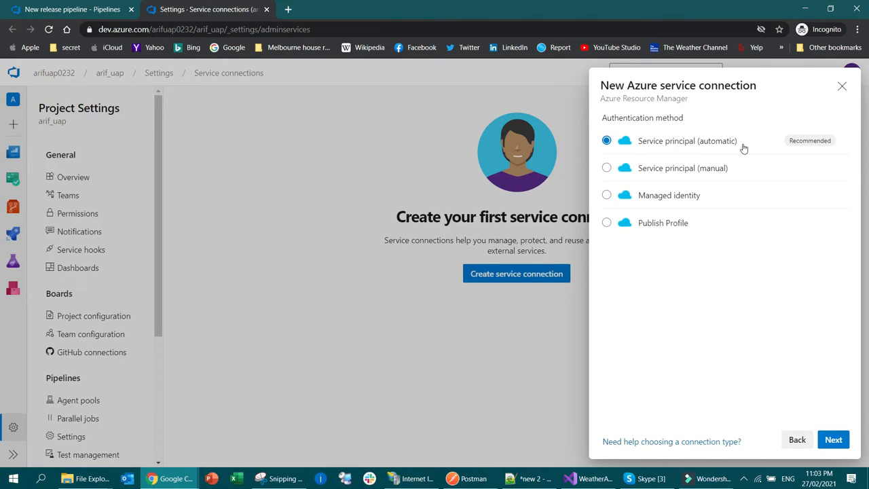
left_click(834, 439)
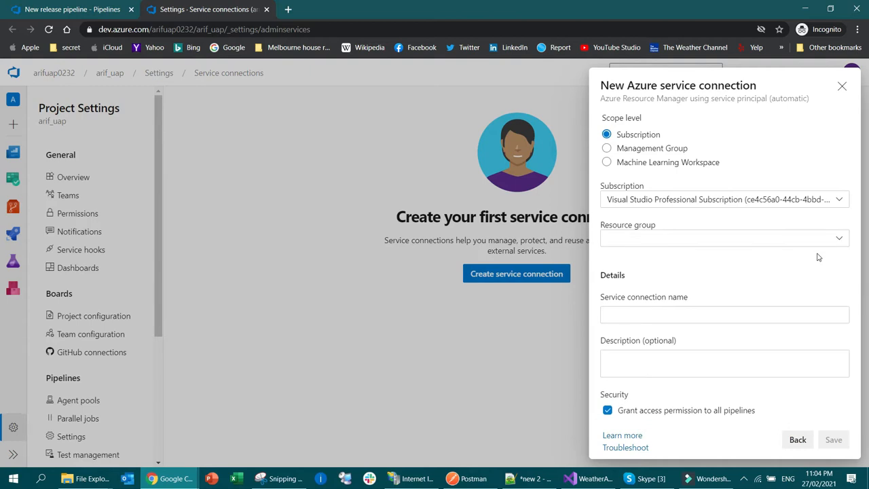
Scope the service connection to the Visual Studio Professional Subscription and the DefaultResourceGroup-SEAU resource group.
left_click(718, 199)
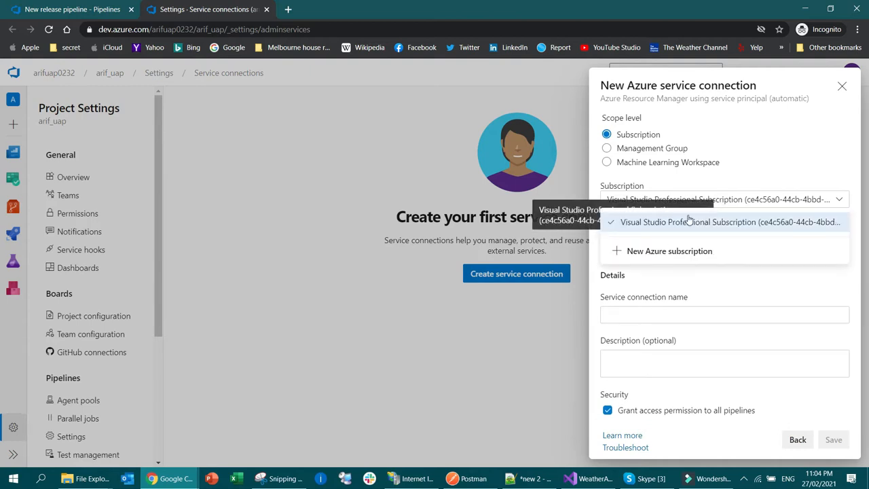
left_click(656, 222)
left_click(721, 240)
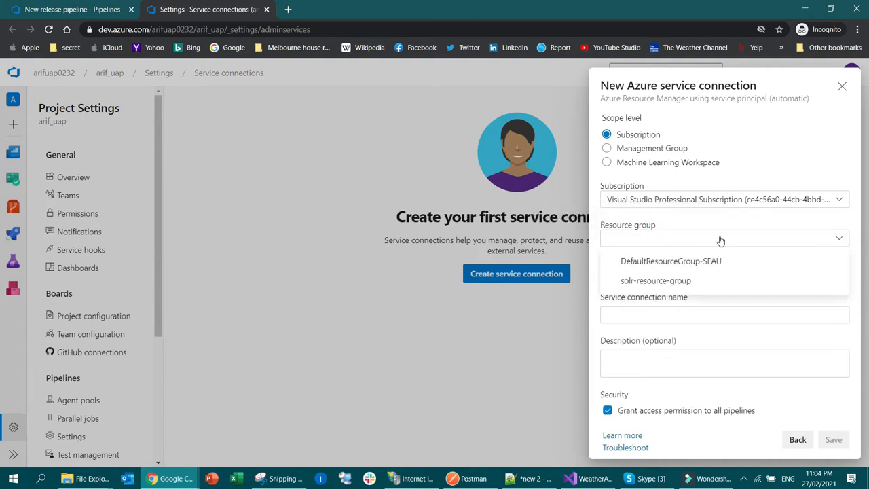
left_click(644, 264)
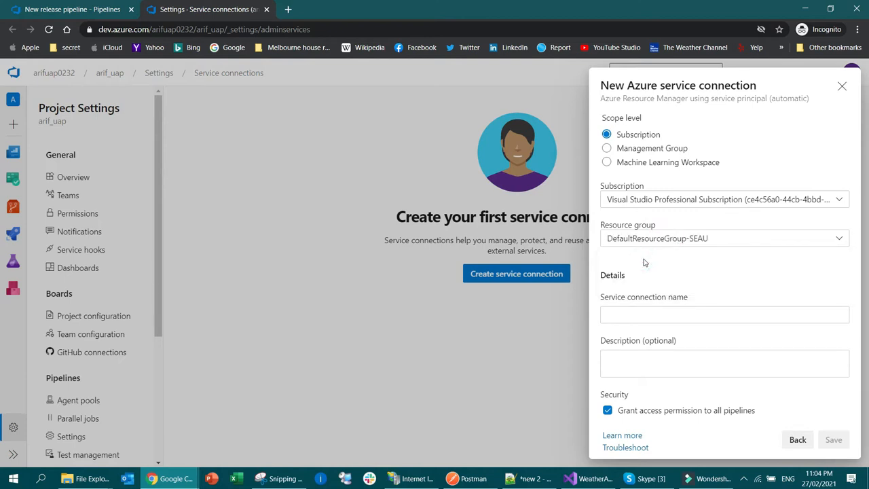
Name the service connection WeatherServiceAppConnection.
left_click(649, 319)
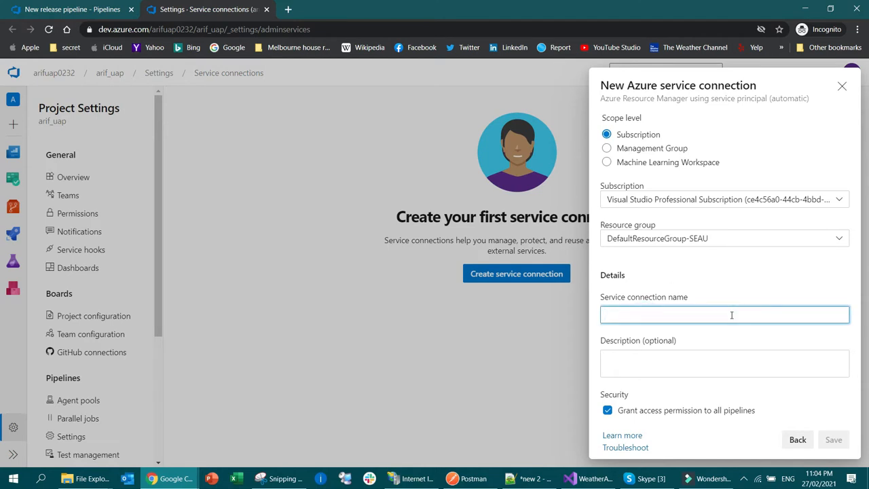
type("Connect to WeatherService App")
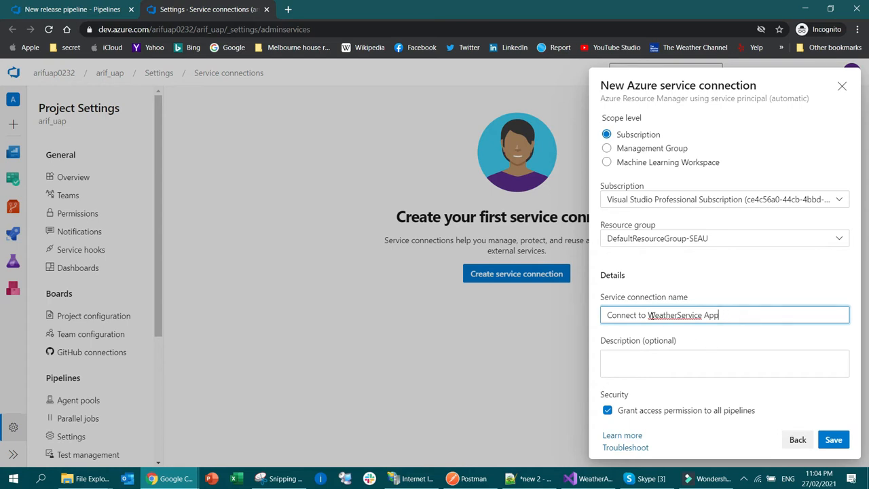
key("BackSpace")
key("BackSpace")
key("BackSpace")
key("BackSpace")
key("BackSpace")
left_click_drag(636, 315, 607, 315)
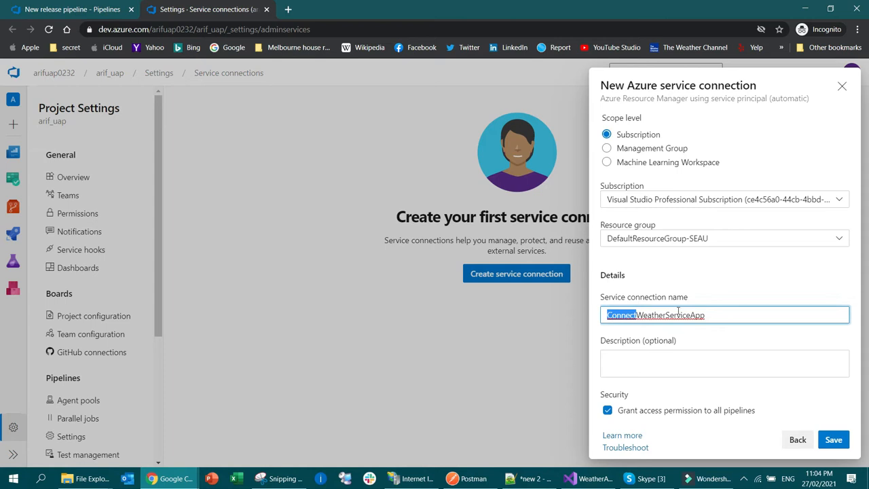
key("Delete")
left_click(715, 318)
type("Connection")
key("Tab")
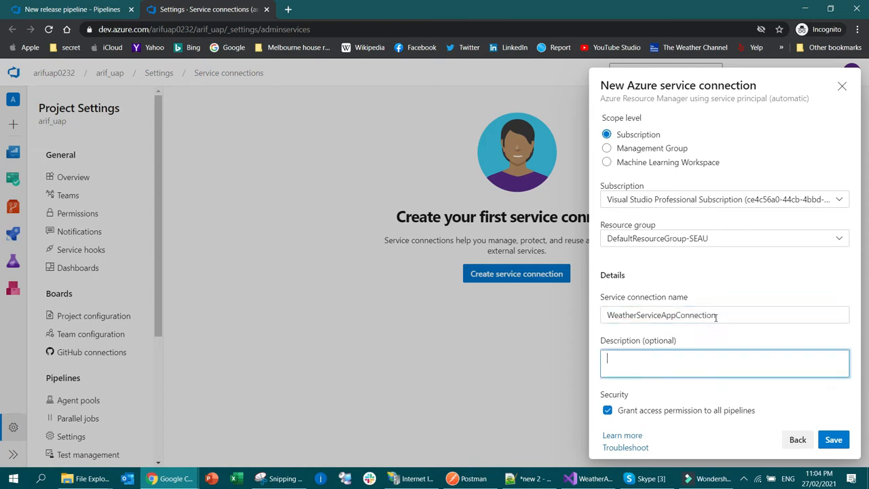
Enter "Connect to weather service app" as the service connection's description and save the connection.
type("Connect to ou")
key("BackSpace")
type("weather sevice app")
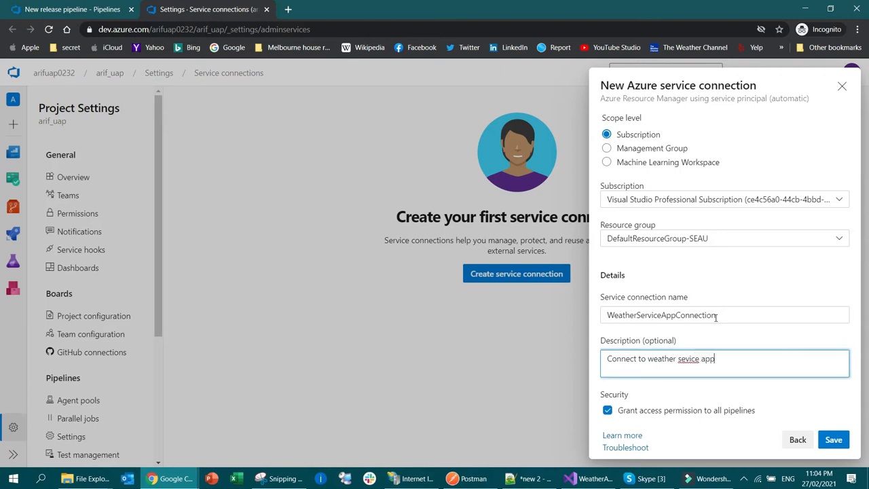
type("r")
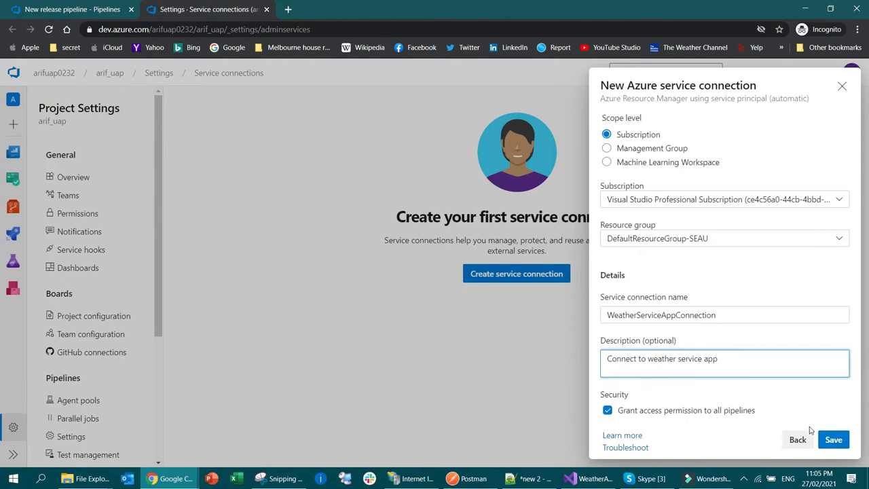
left_click(835, 440)
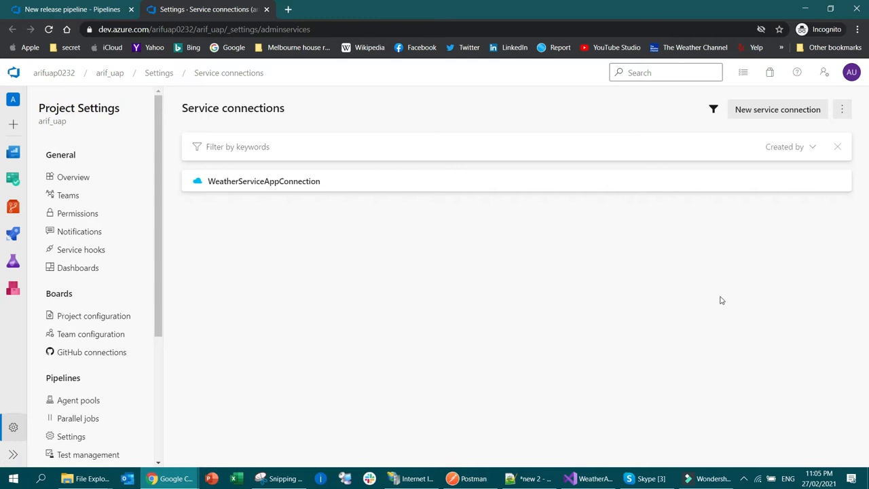
View the new service connection's details, return to the release pipeline's deploy task and check its Azure subscription and connection type fields.
left_click(311, 184)
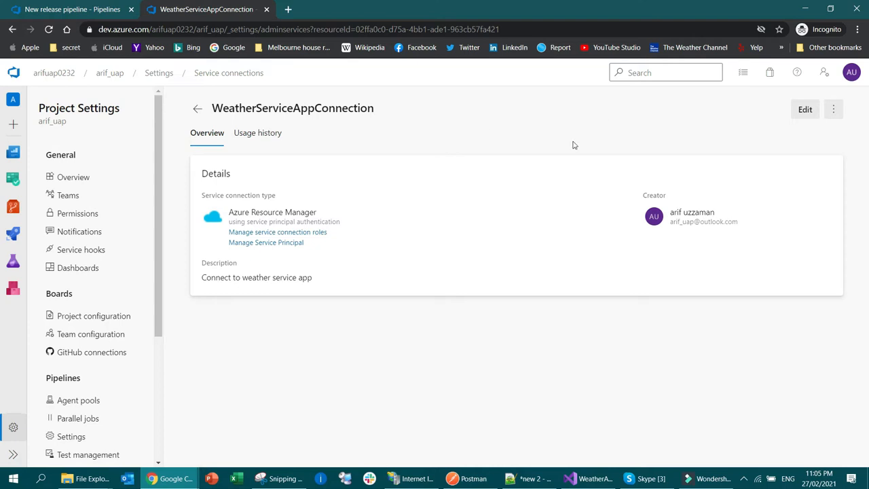
left_click(87, 10)
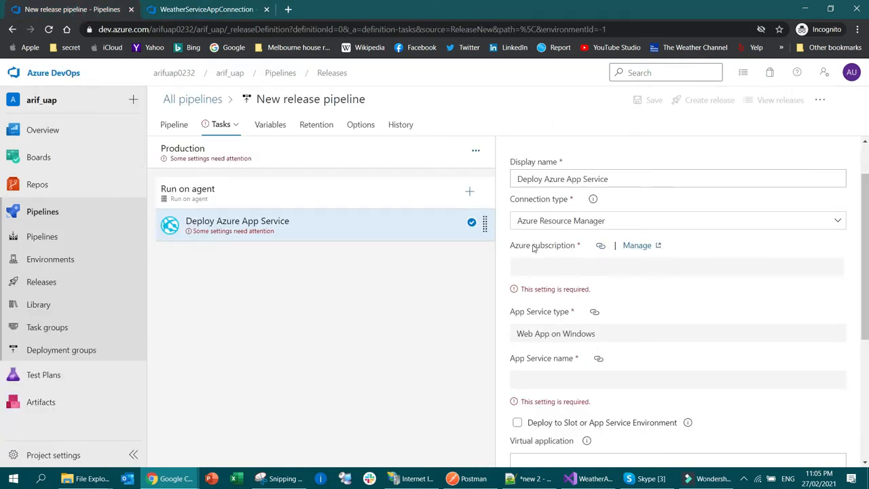
left_click(640, 269)
left_click(631, 221)
left_click(566, 237)
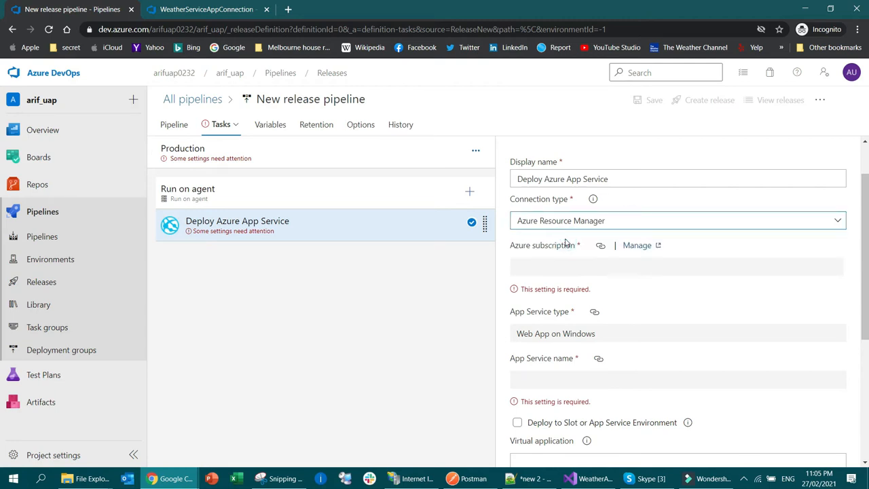
Reopen the project's service connections from the deploy task and review the details of WeatherServiceAppConnection.
left_click(638, 245)
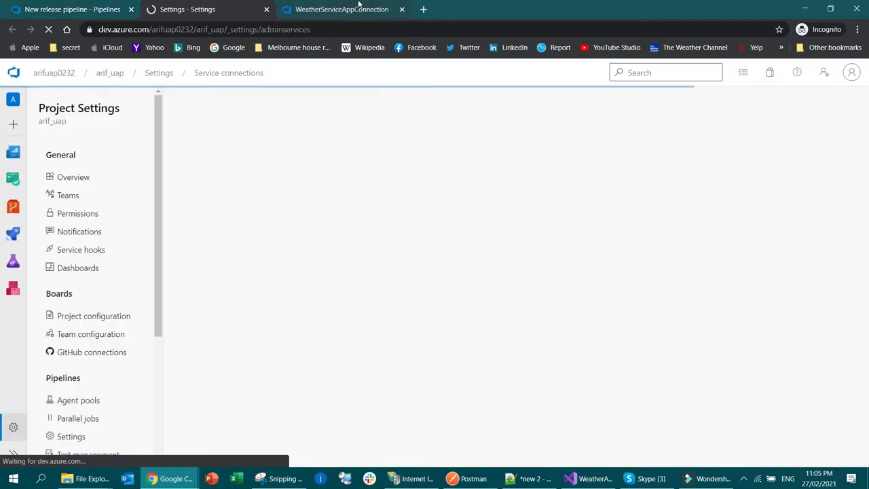
left_click(331, 7)
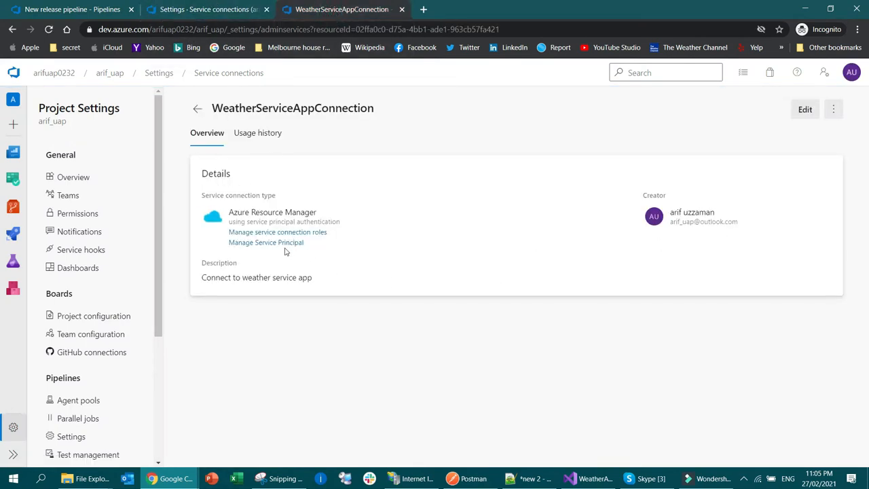
left_click(221, 8)
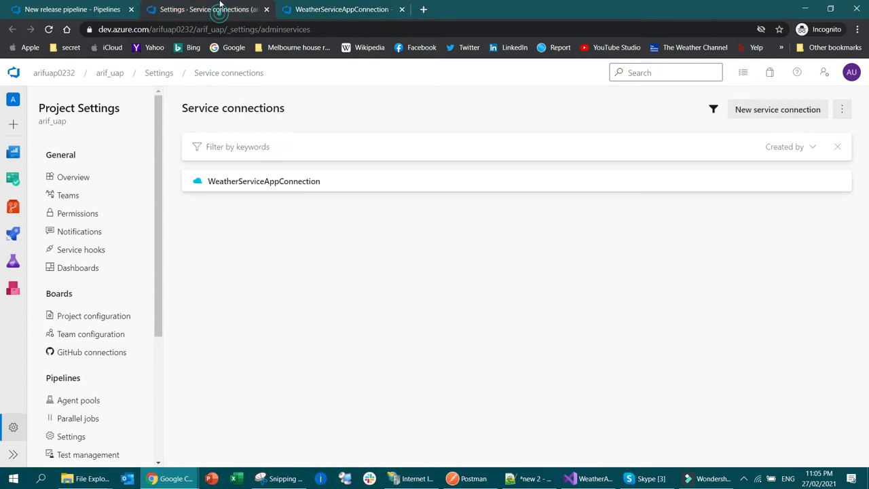
left_click(284, 182)
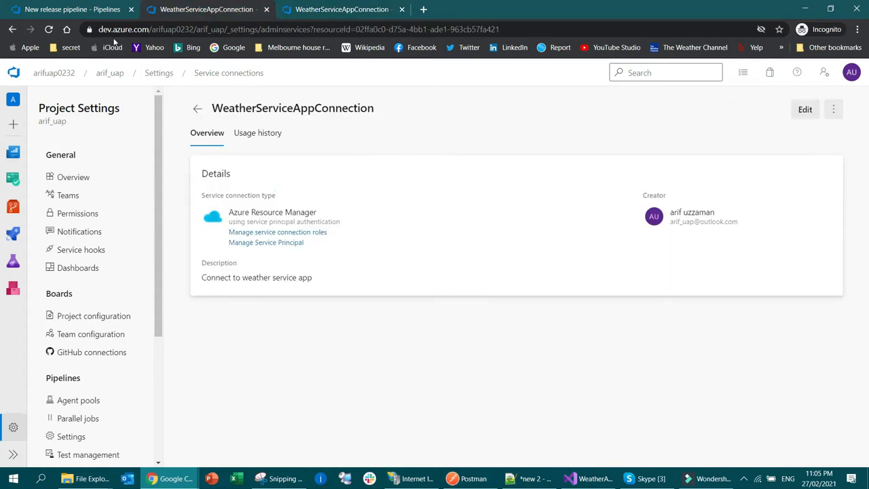
Return to the new release pipeline and try to reload the page.
left_click(62, 7)
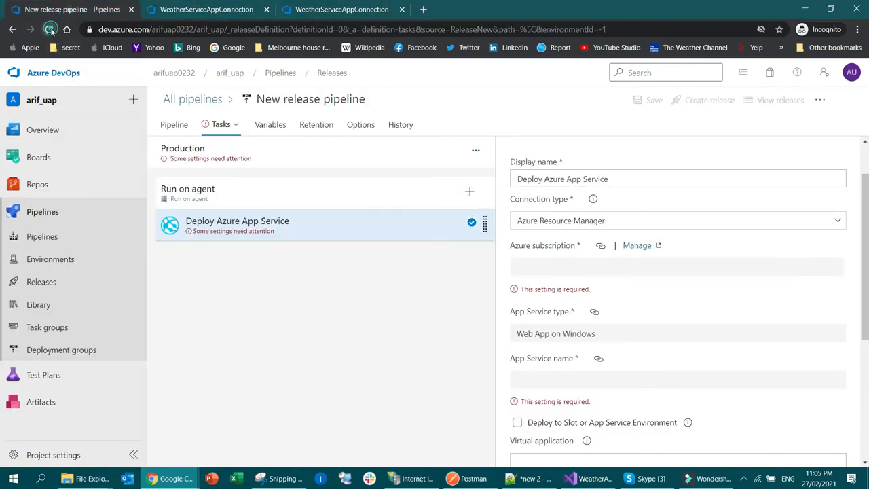
key("F5")
left_click(529, 96)
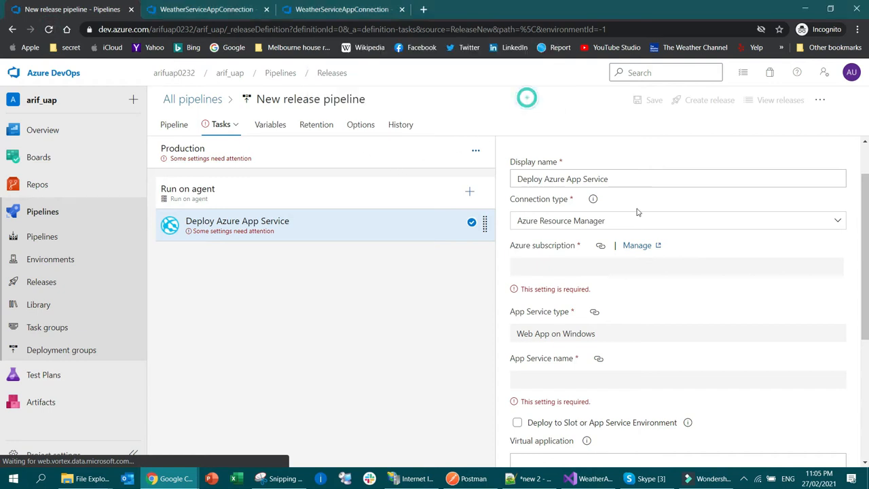
mouse_move(602, 246)
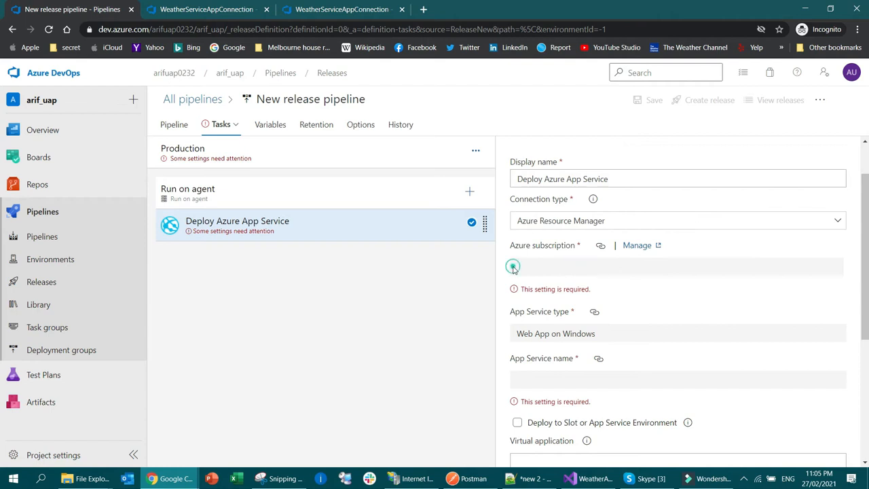
Try Publish Profile as the deploy task's connection type, and set it back to Azure Resource Manager.
left_click(755, 223)
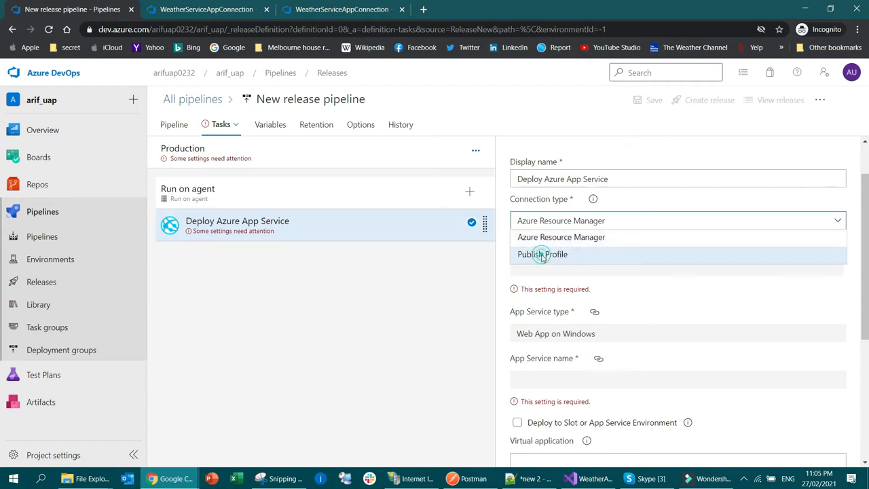
left_click(545, 254)
left_click(576, 222)
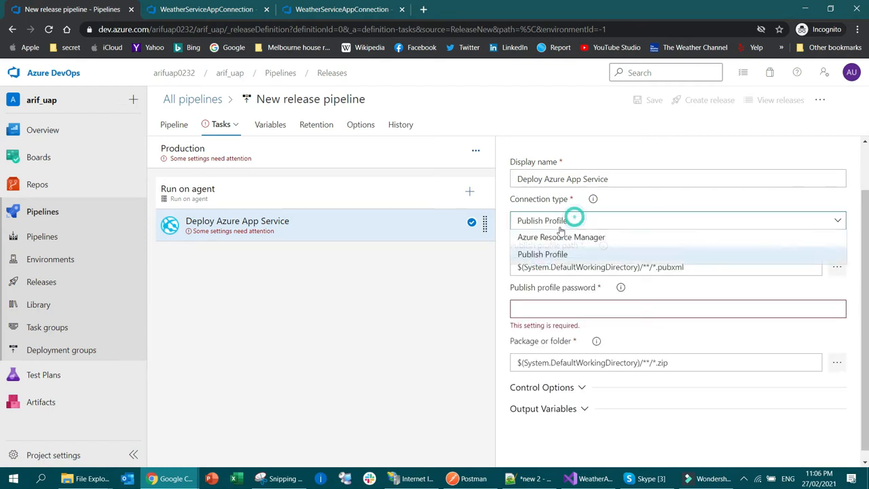
left_click(555, 235)
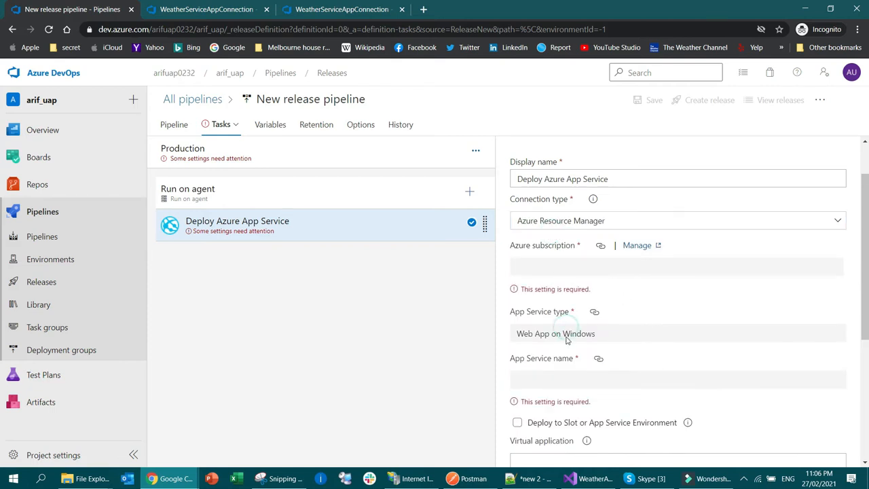
Reselect Azure Resource Manager as the deploy task's connection type and try the Azure subscription field again.
scroll(634, 326, "down", 1)
scroll(634, 327, "up", 2)
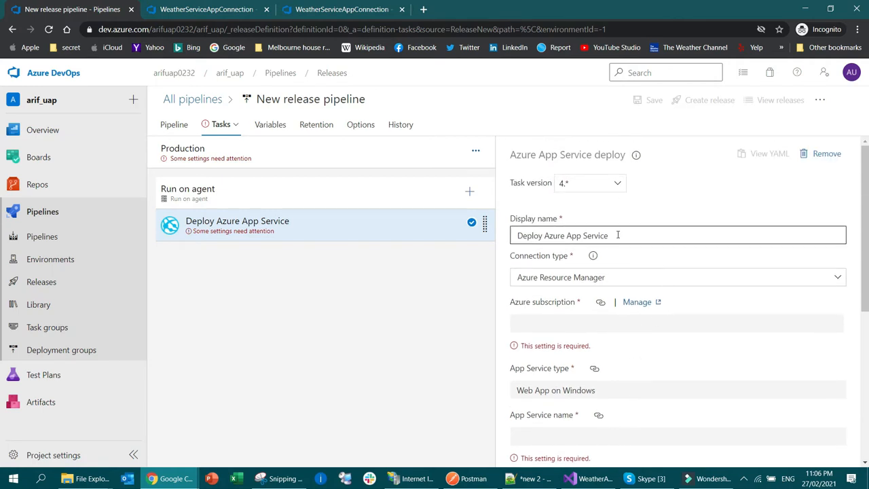
left_click(629, 277)
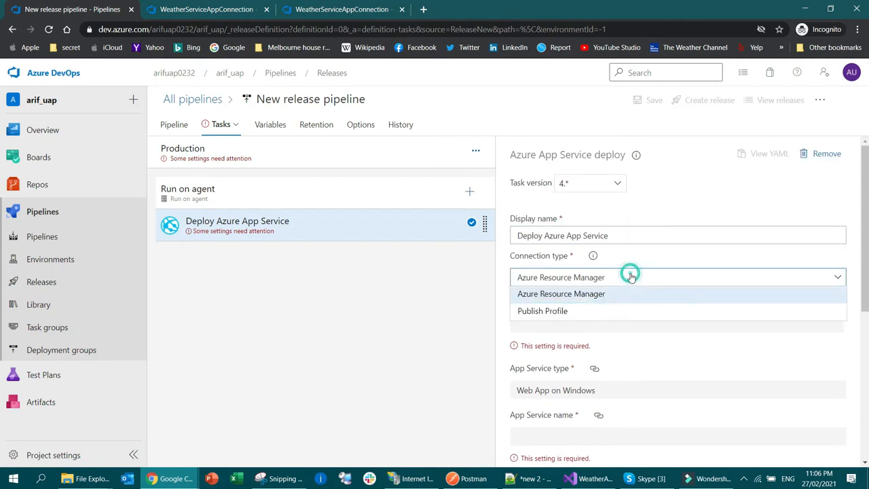
left_click(588, 294)
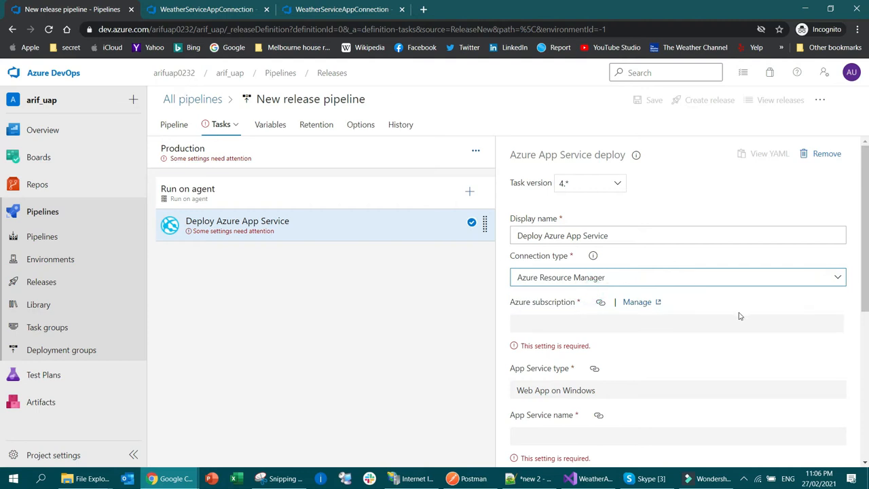
scroll(739, 317, "down", 4)
scroll(738, 317, "up", 4)
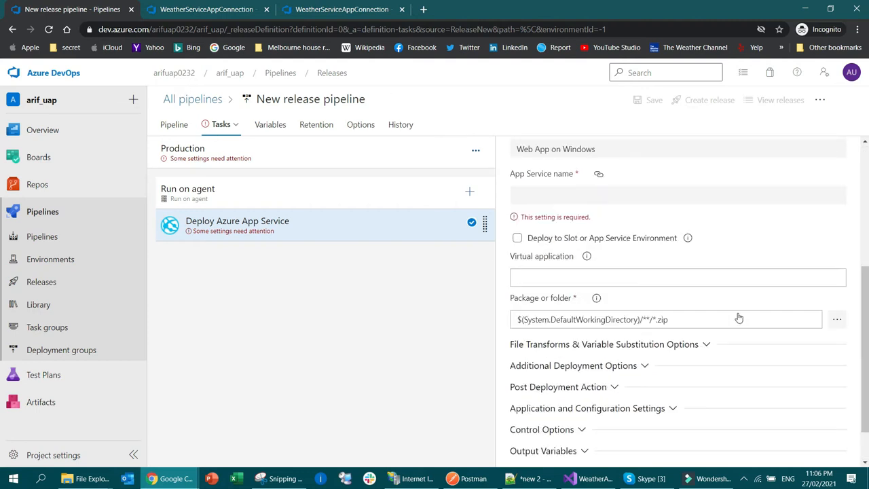
left_click(596, 320)
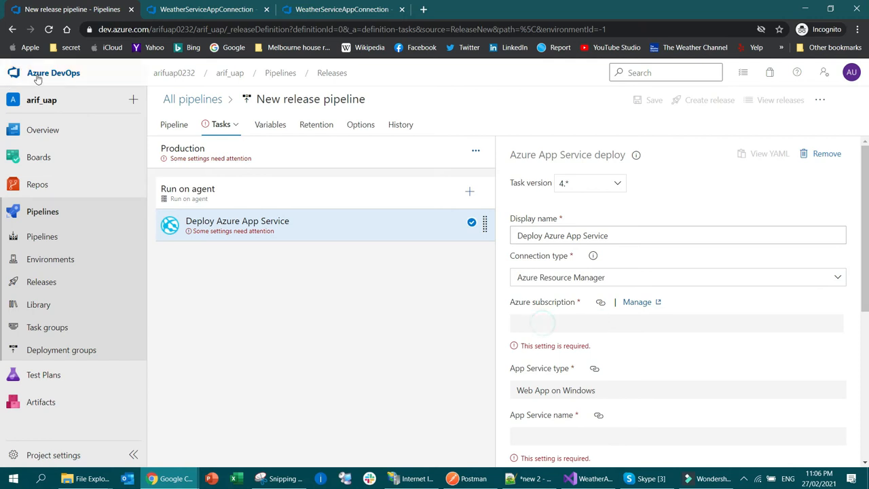
Attempt a page reload, cancel it, and remove the Deploy Azure App Service task from the Run on agent job.
left_click(49, 30)
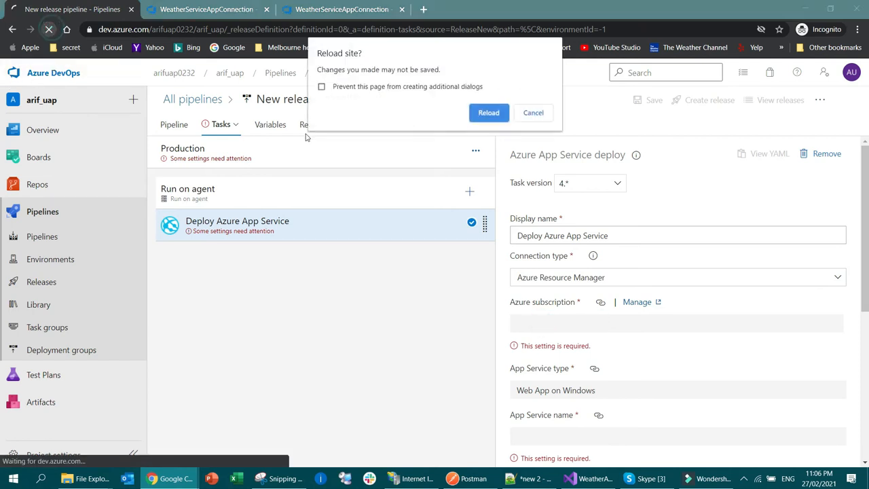
left_click(539, 113)
left_click(827, 154)
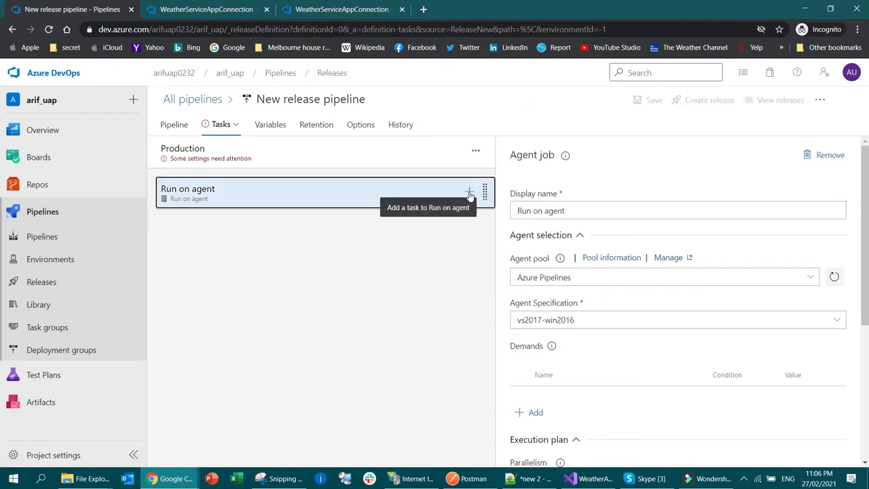
Add a new Azure App Service deploy task to the Run on agent job and open its settings.
left_click(469, 191)
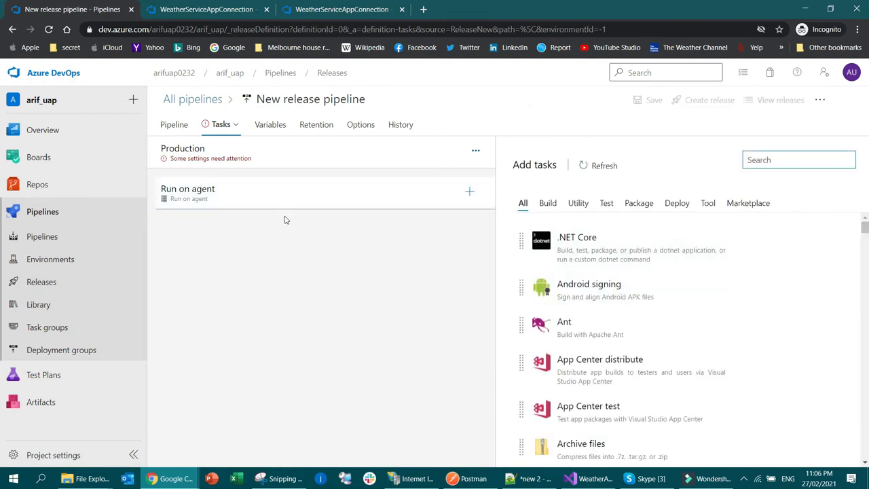
scroll(671, 252, "down", 4)
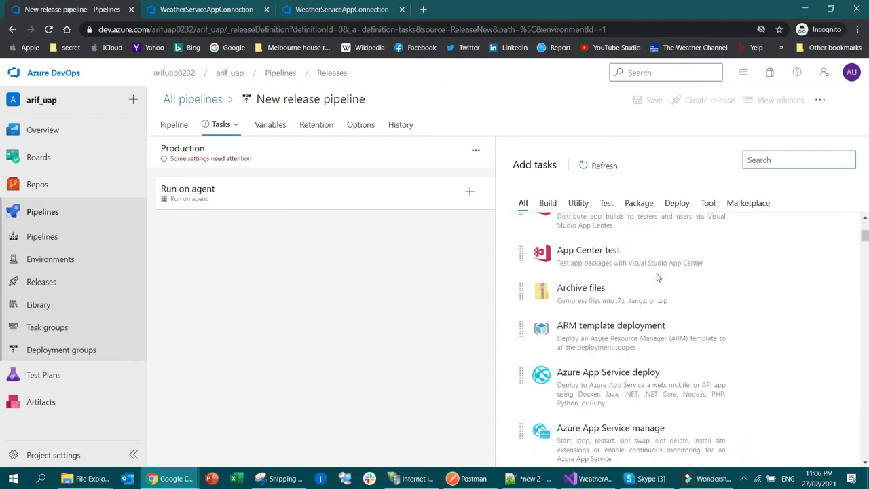
scroll(672, 306, "up", 2)
left_click(631, 404)
left_click(810, 448)
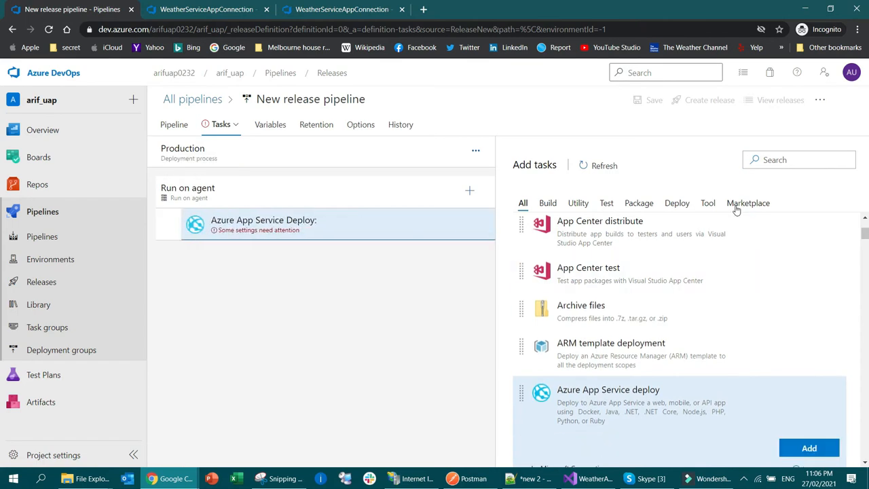
left_click(326, 224)
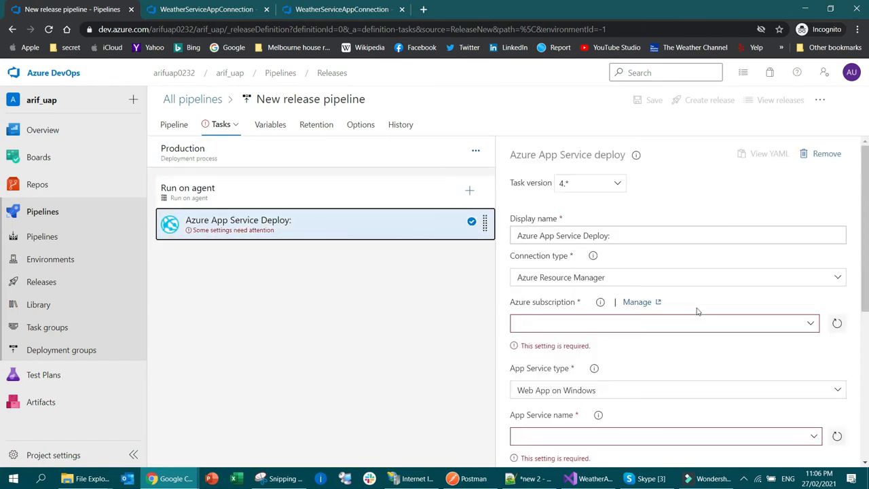
Select Visual Studio Professional Subscription as the deploy task's Azure subscription and authorize it.
left_click(810, 324)
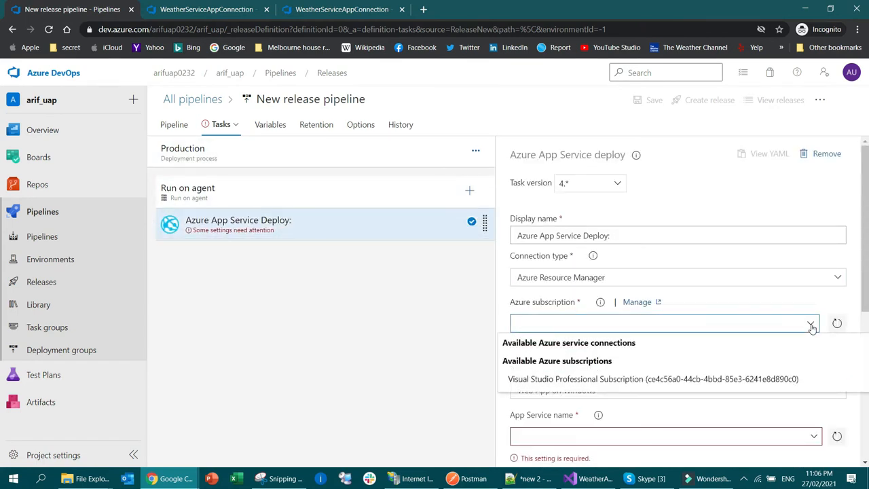
left_click(585, 379)
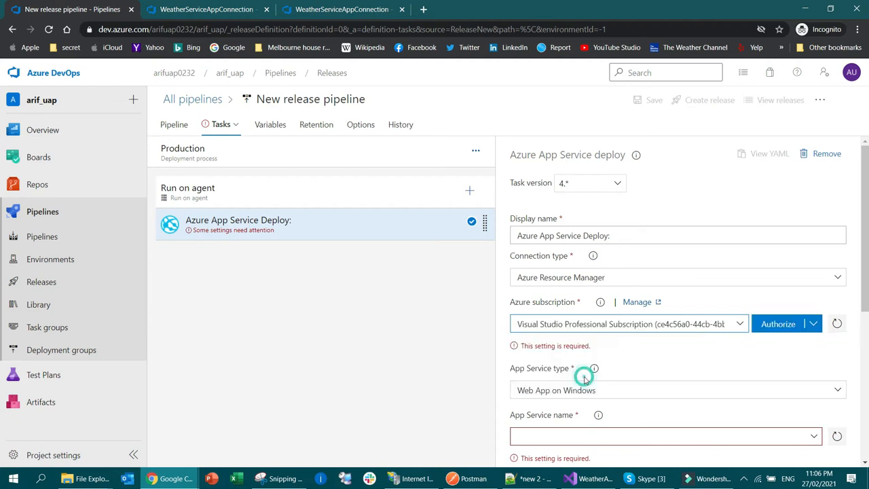
left_click(740, 324)
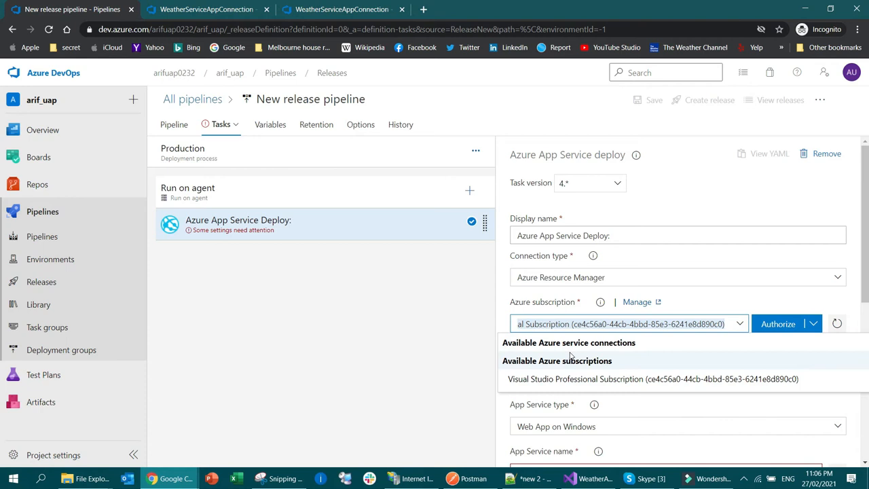
left_click(603, 379)
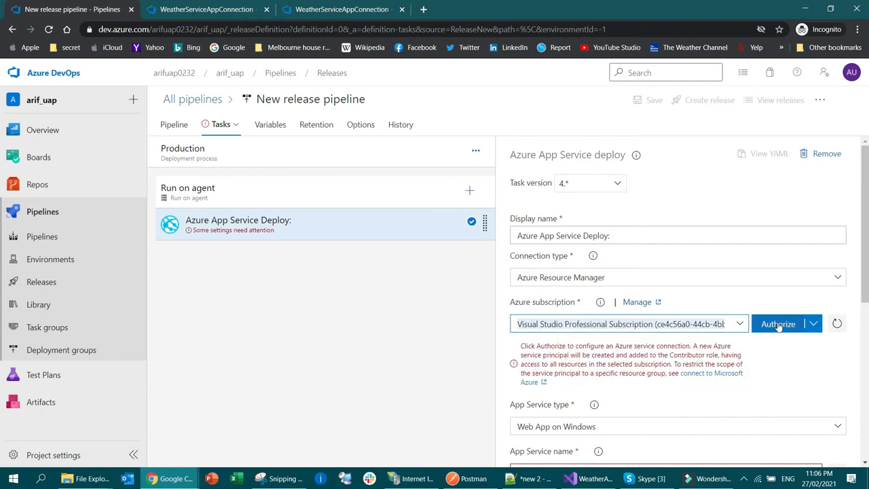
left_click(776, 325)
Set the deploy task's App Service name to AppWeatherServiceApi.
scroll(733, 271, "down", 1)
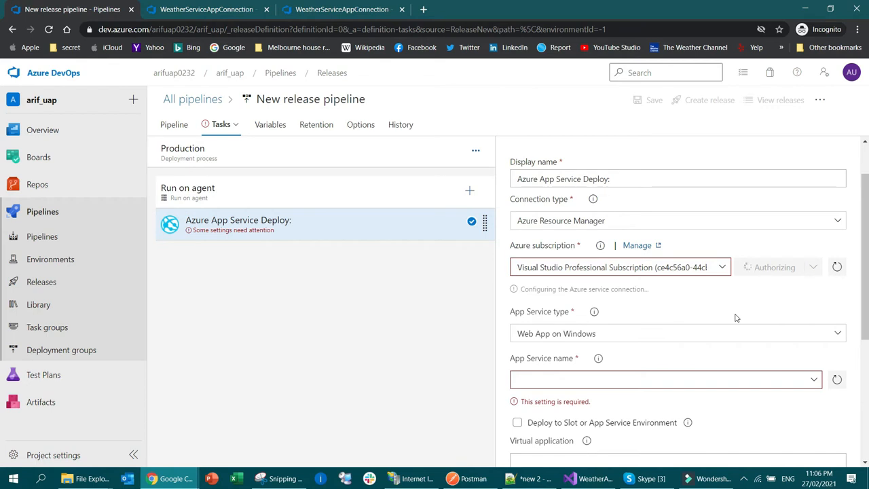
left_click(814, 368)
left_click(632, 370)
left_click(592, 386)
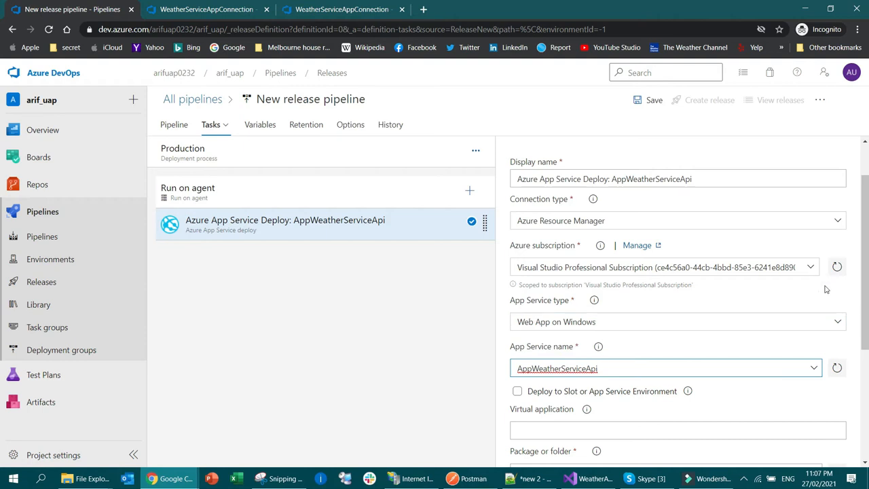
Examine the deploy task's virtual application and package or folder settings, and browse for a package without choosing one.
scroll(827, 290, "down", 2)
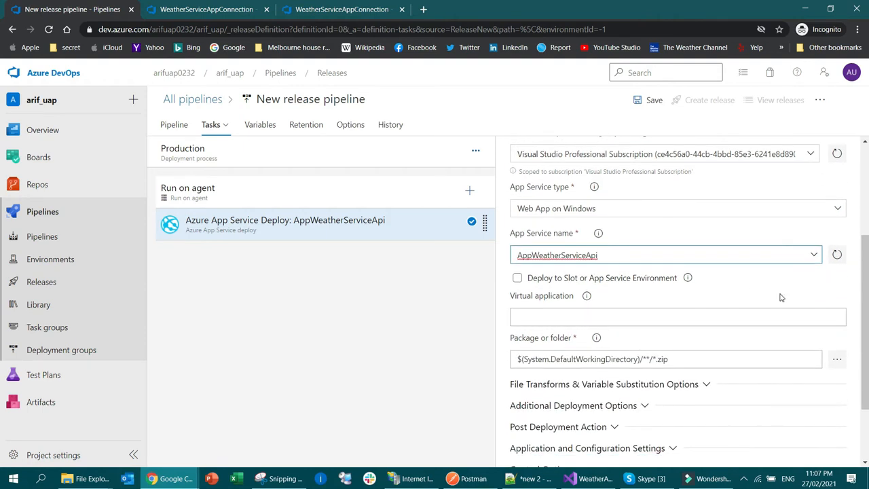
left_click_drag(510, 297, 572, 299)
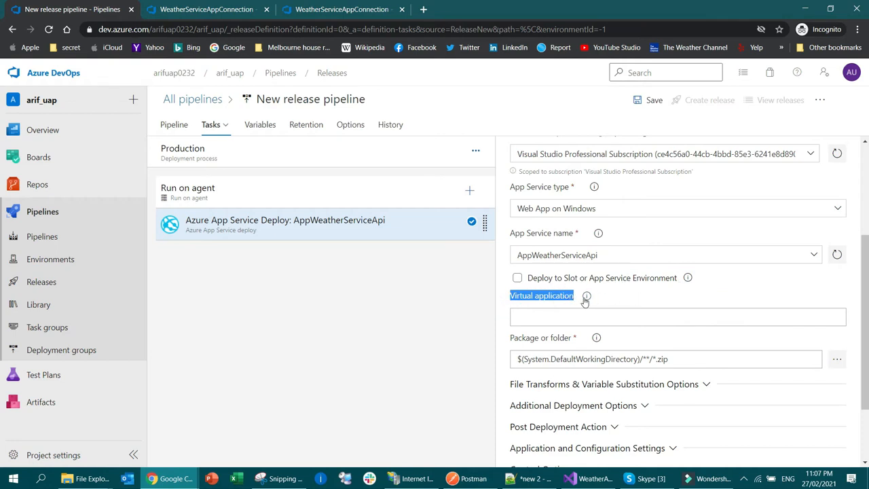
mouse_move(590, 298)
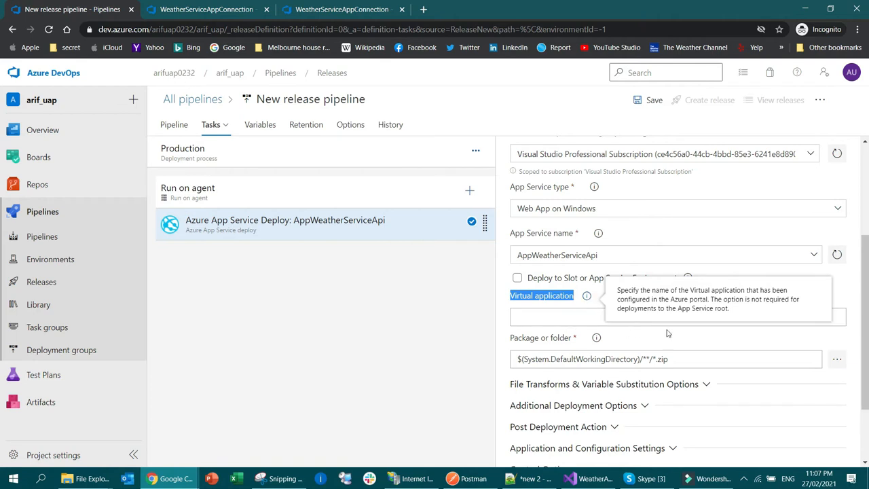
left_click(854, 293)
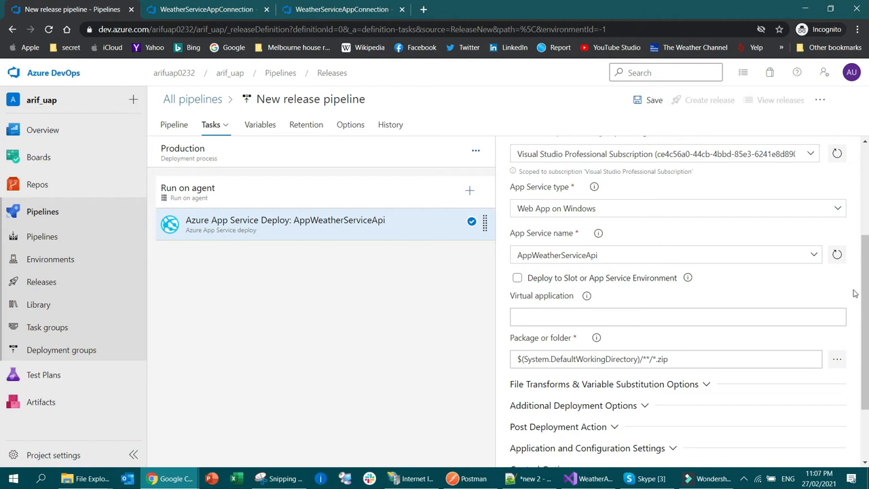
scroll(683, 396, "down", 3)
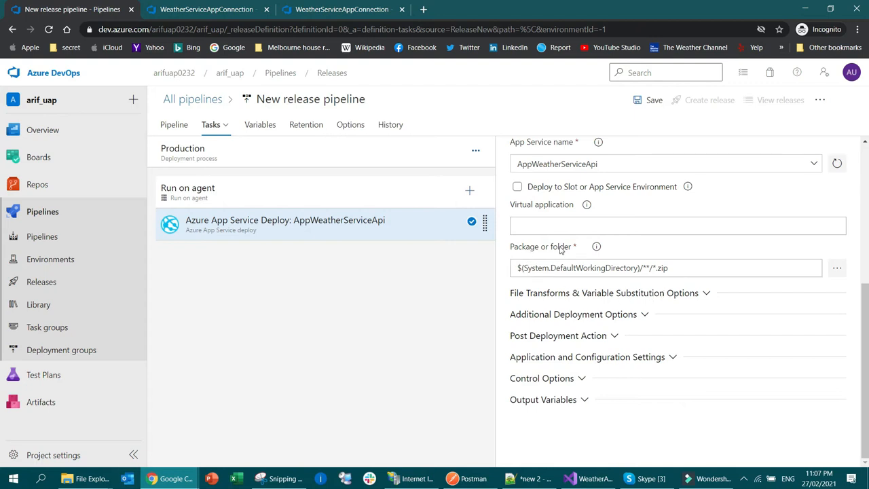
double_click(583, 269)
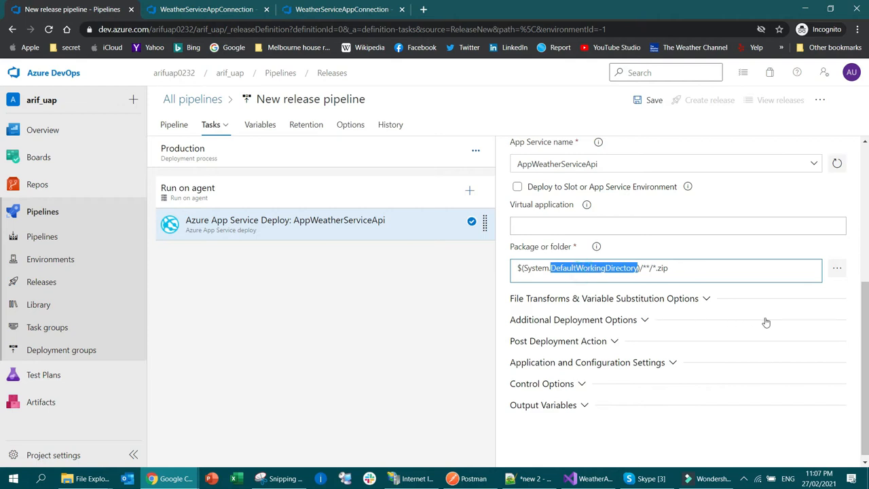
left_click(693, 267)
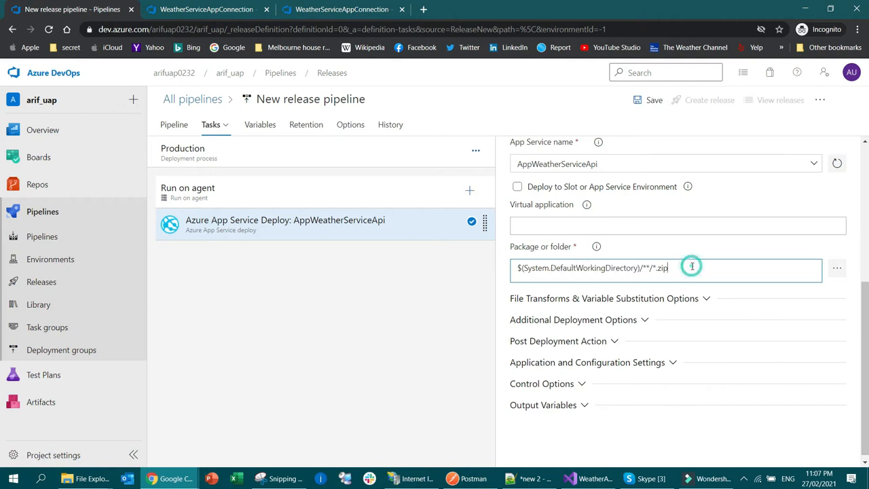
left_click(838, 269)
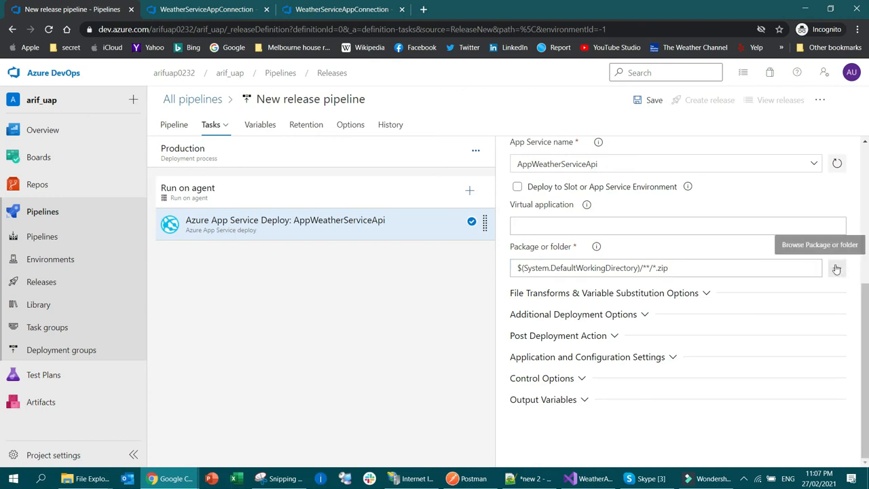
left_click(837, 269)
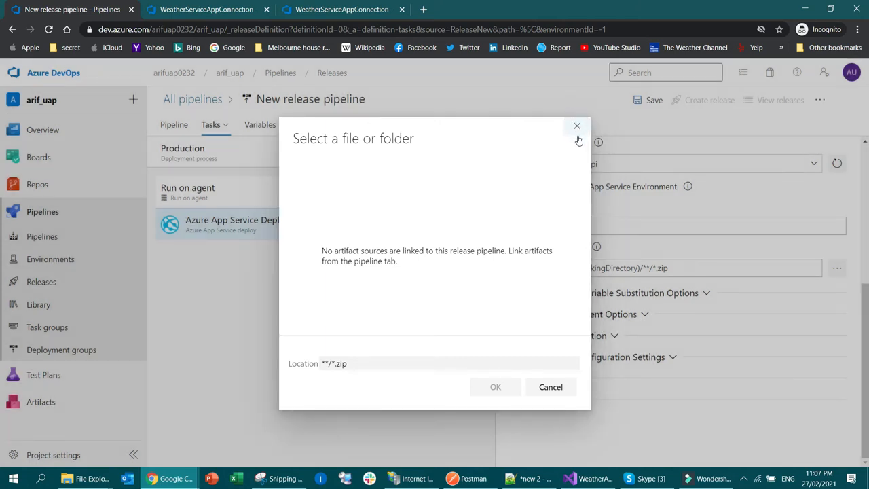
left_click(552, 391)
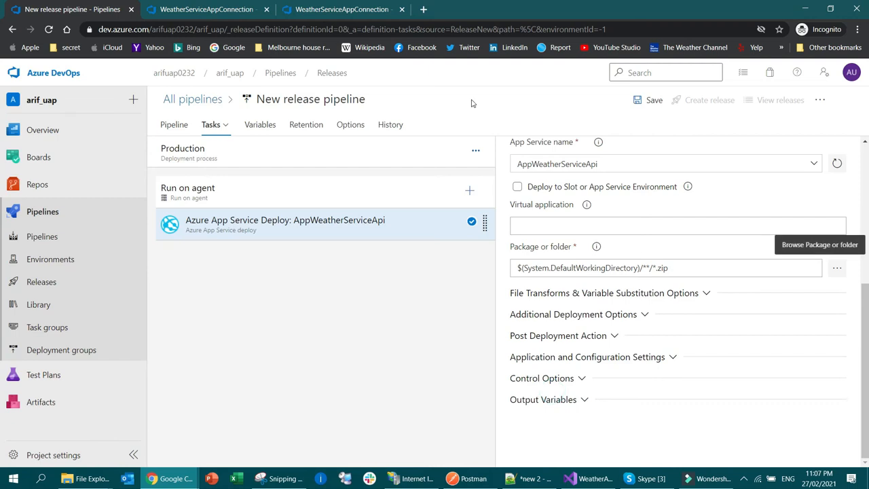
Save the release pipeline in the root folder and return to its artifacts and stages diagram.
left_click(649, 102)
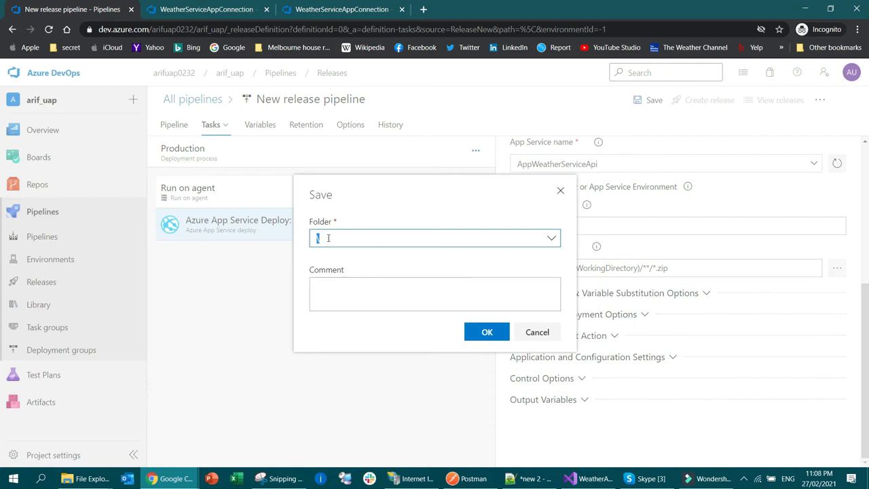
left_click(493, 332)
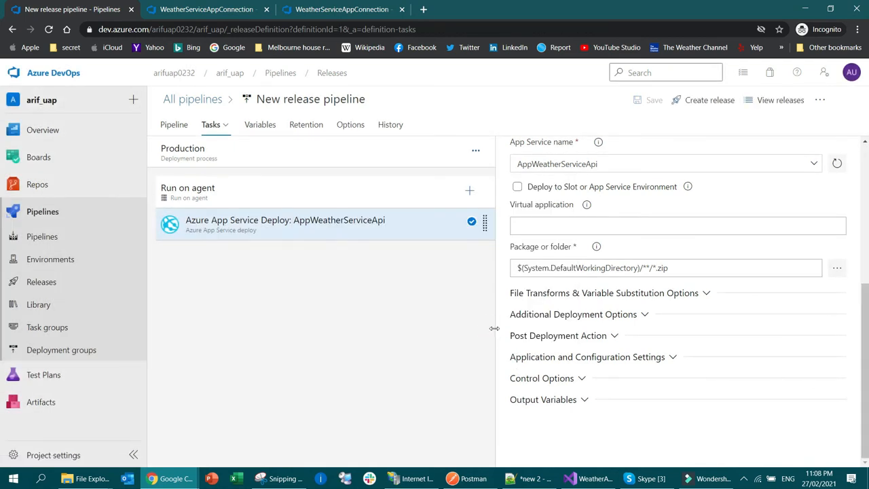
left_click(180, 128)
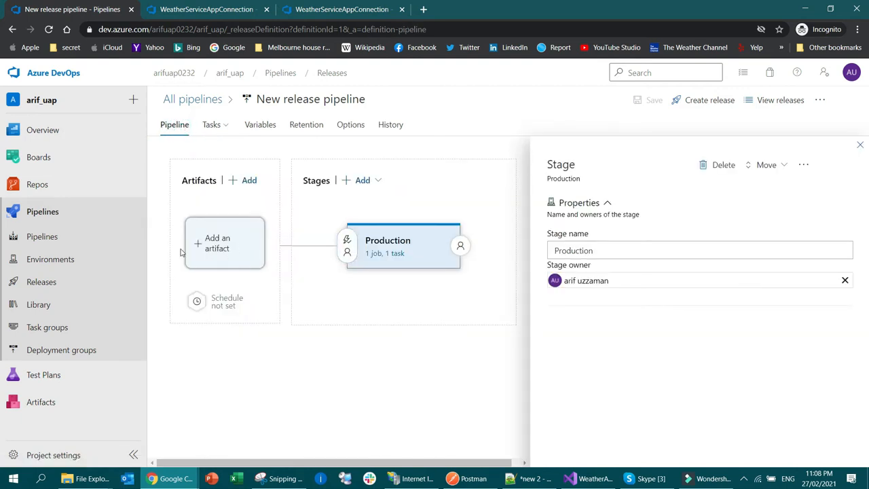
Link the WeatherServiceApi build pipeline as the release artifact with default version Latest and alias _WeatherServiceApi, and save the release pipeline.
left_click(217, 246)
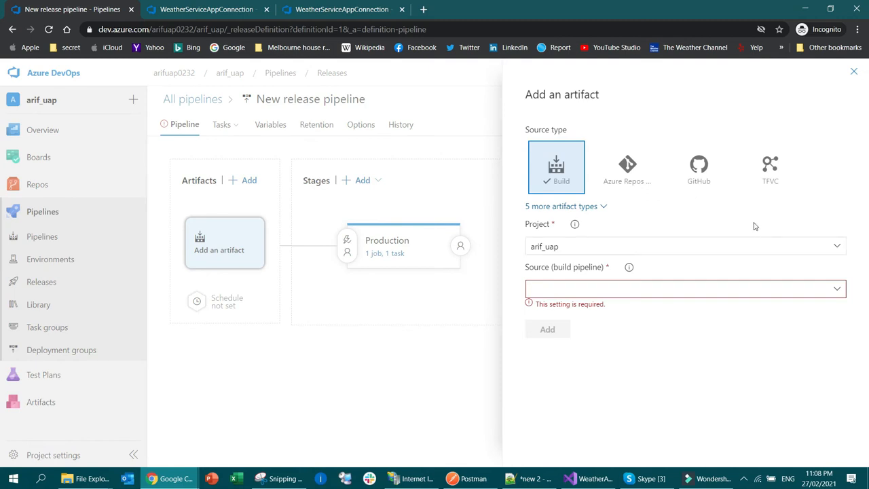
left_click(838, 290)
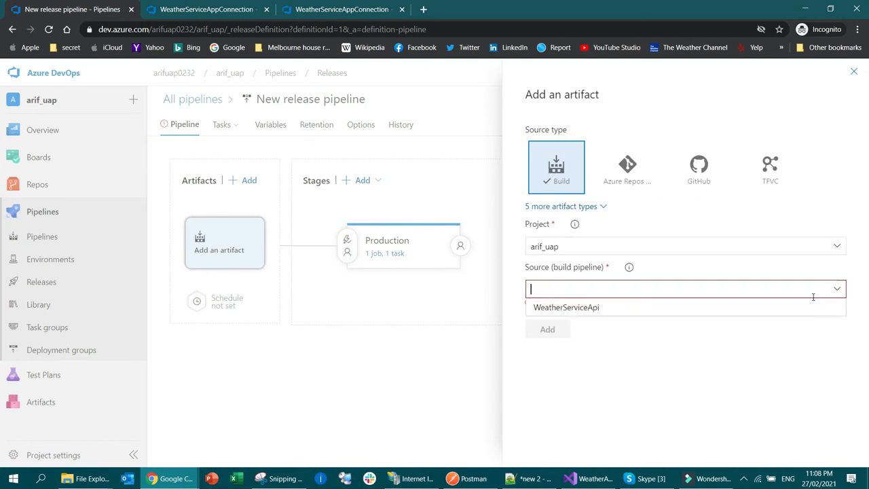
left_click(592, 308)
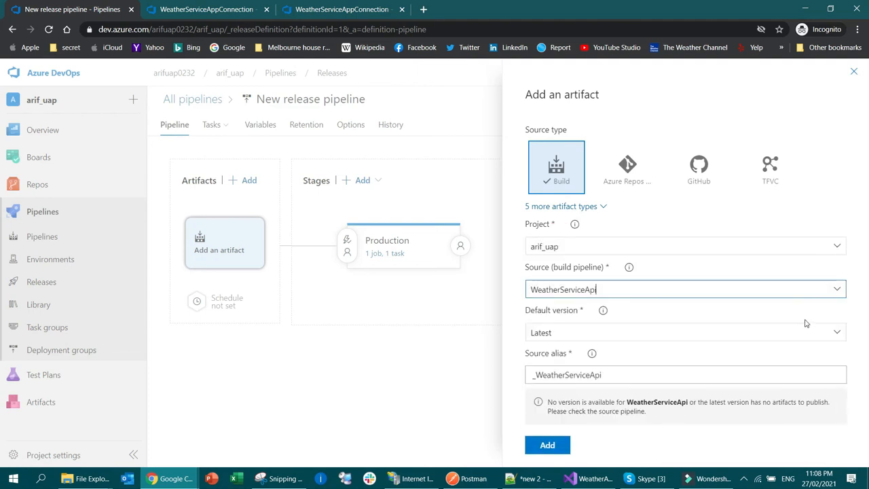
left_click(699, 334)
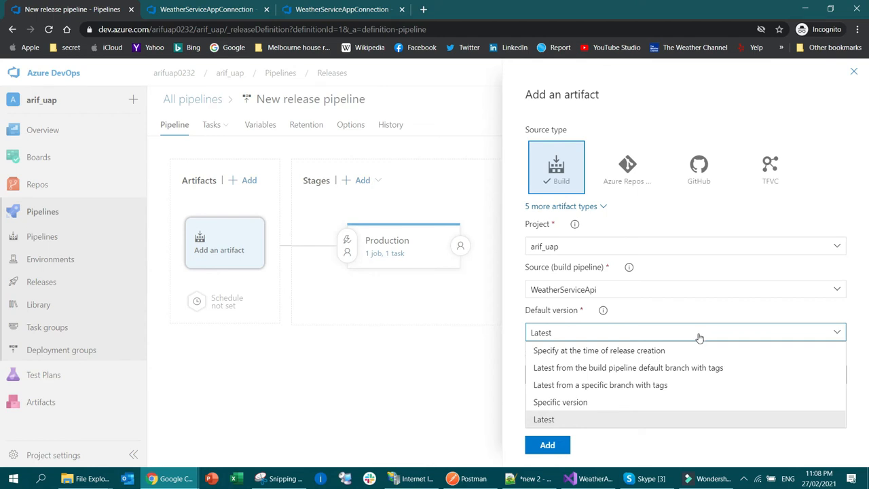
left_click(862, 330)
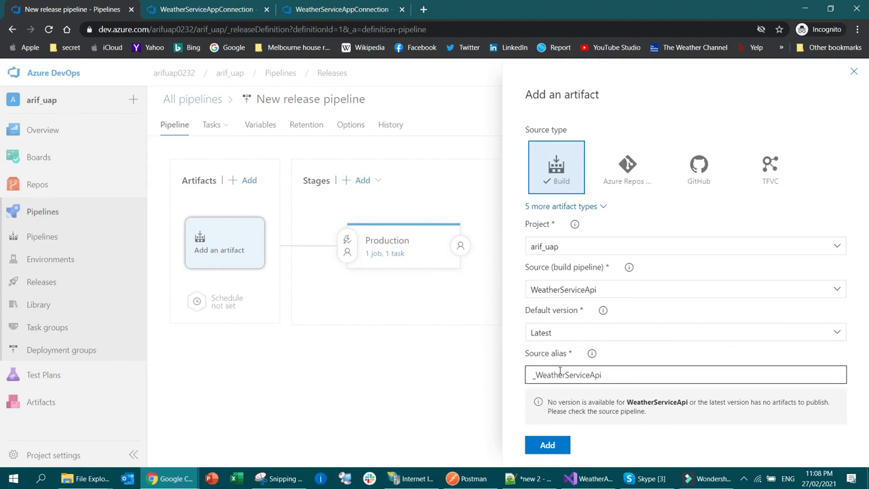
left_click_drag(534, 376, 639, 374)
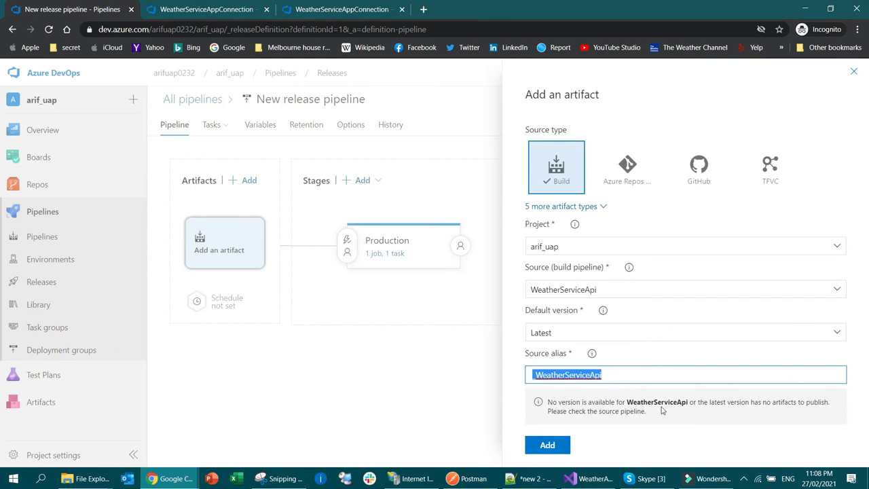
left_click(547, 444)
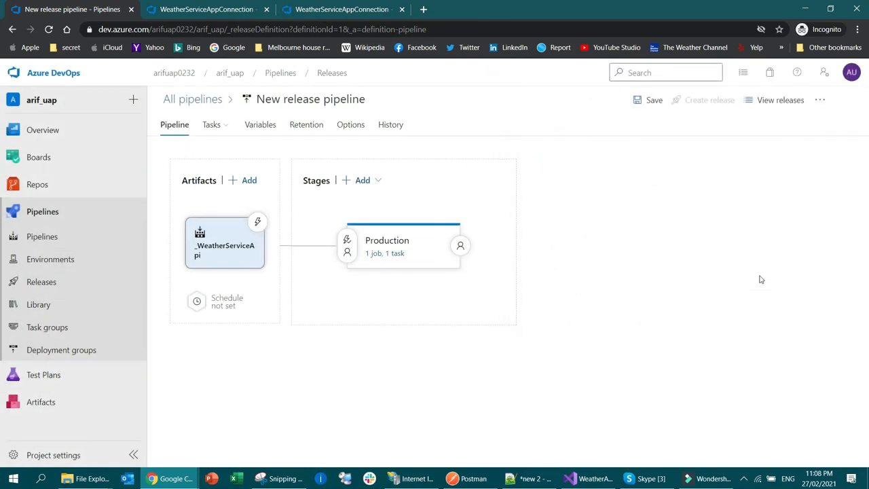
left_click(652, 100)
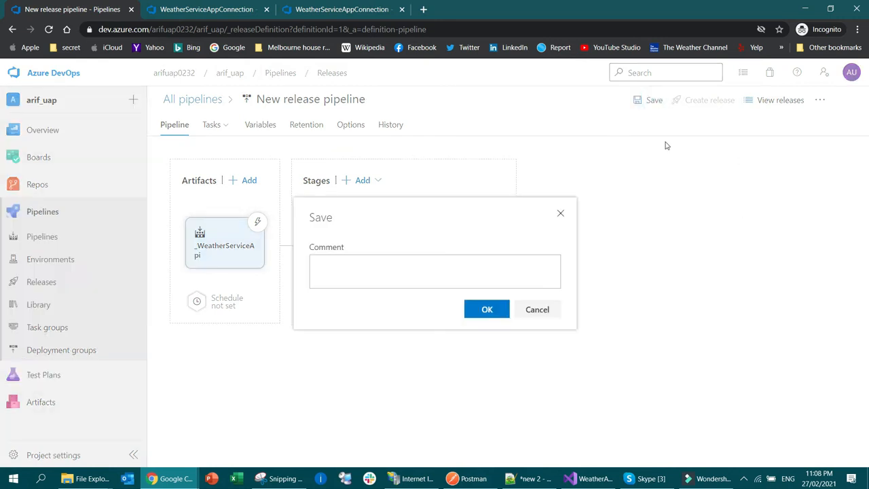
left_click(487, 310)
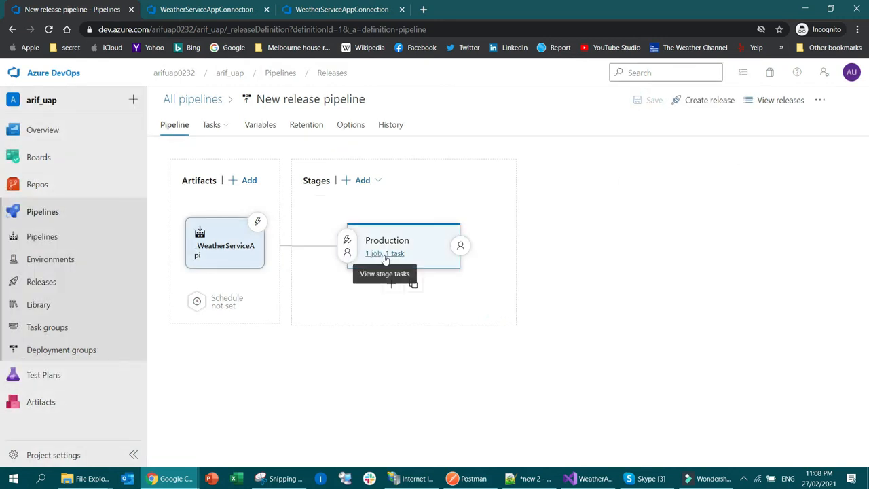
Open the Production stage's Azure App Service deploy task and review its package or folder setting.
left_click(384, 254)
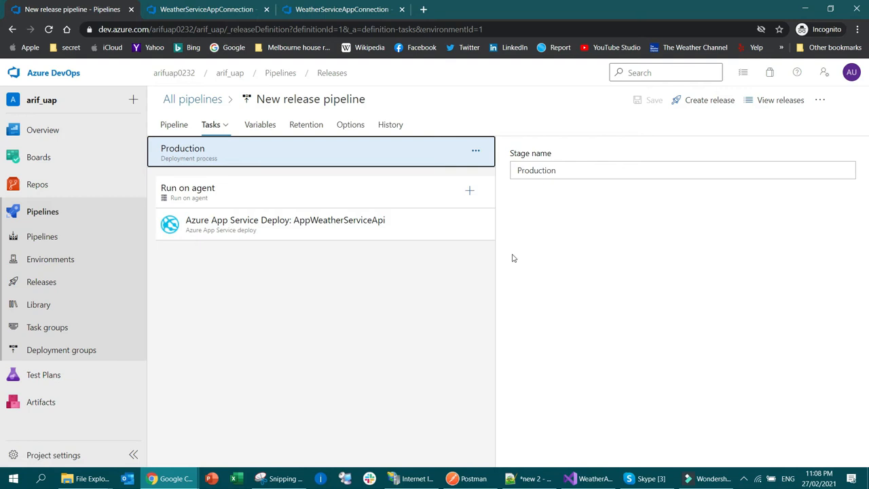
left_click(428, 229)
scroll(693, 297, "down", 5)
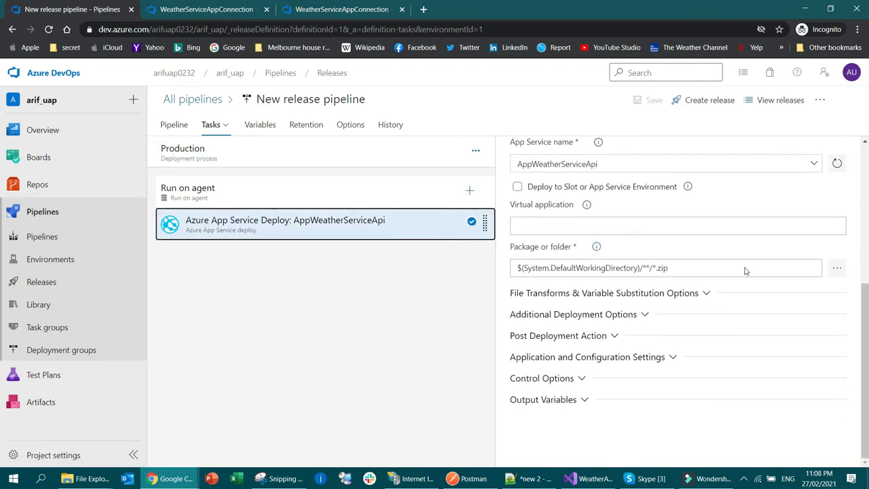
left_click(707, 264)
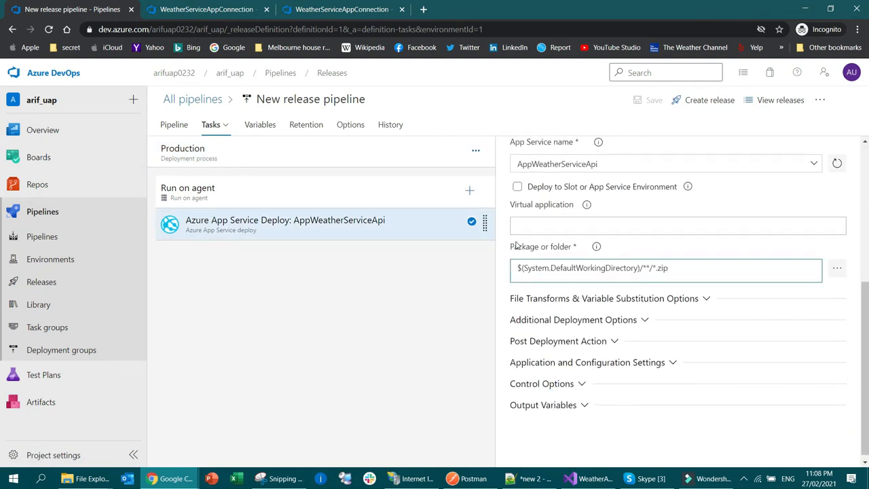
left_click_drag(512, 247, 573, 250)
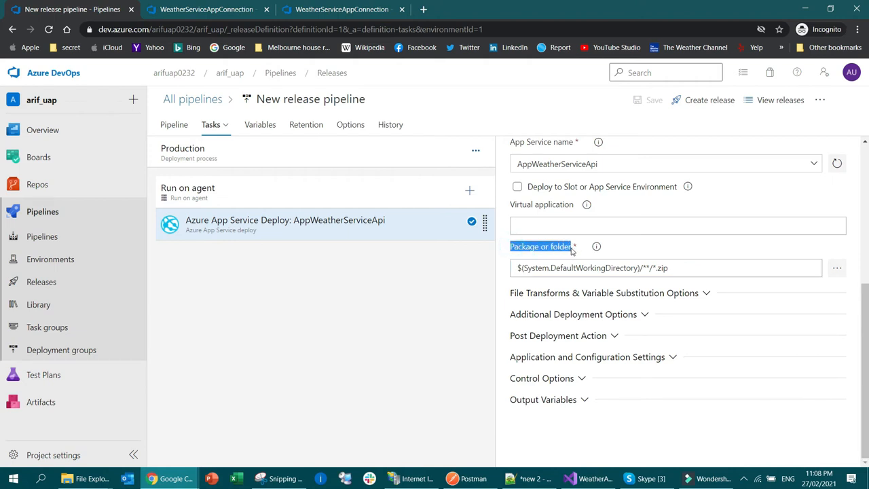
left_click(697, 268)
left_click_drag(693, 269, 521, 269)
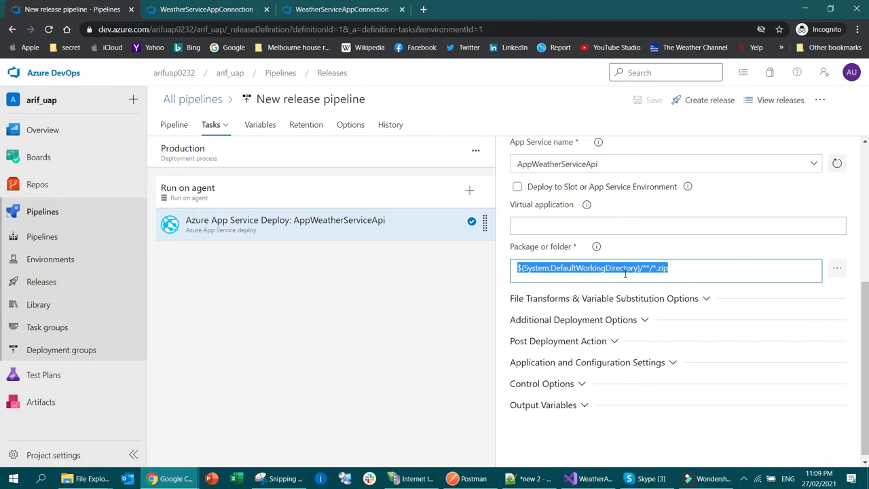
left_click(837, 267)
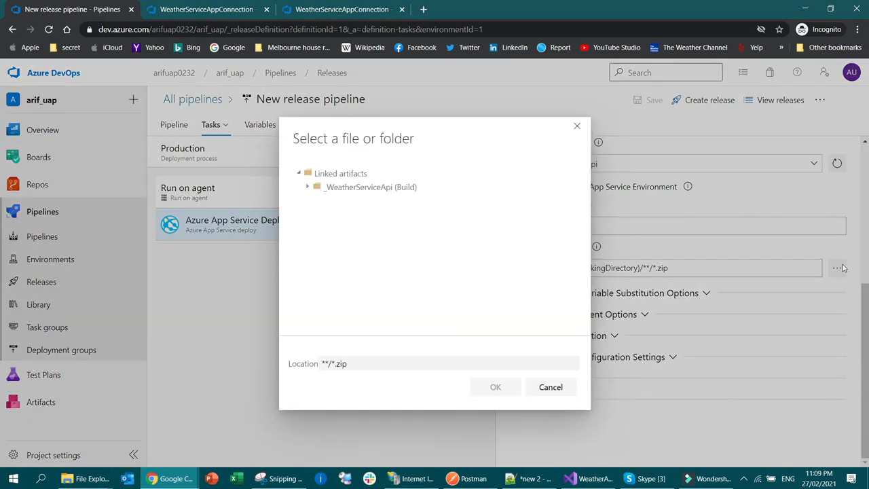
left_click(312, 189)
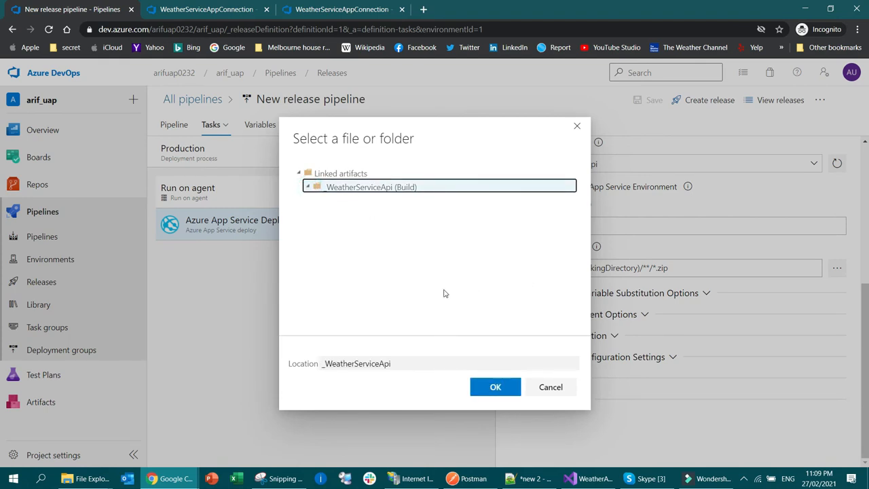
left_click(317, 175)
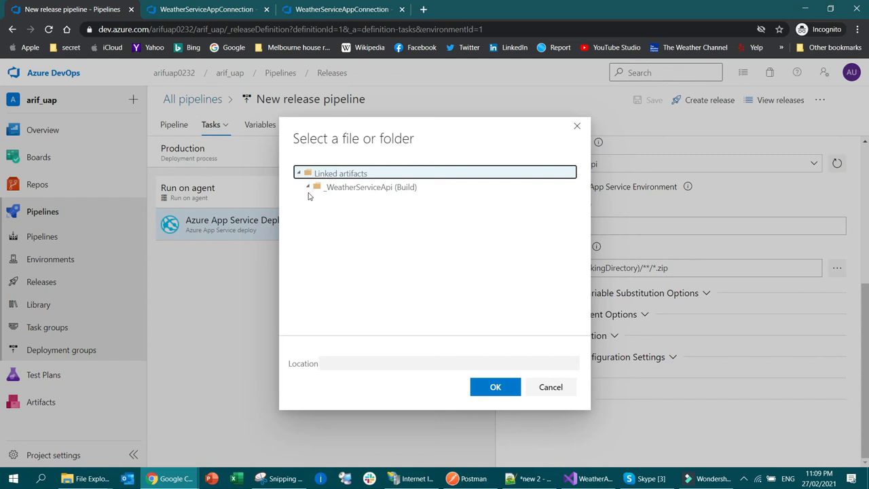
left_click(309, 187)
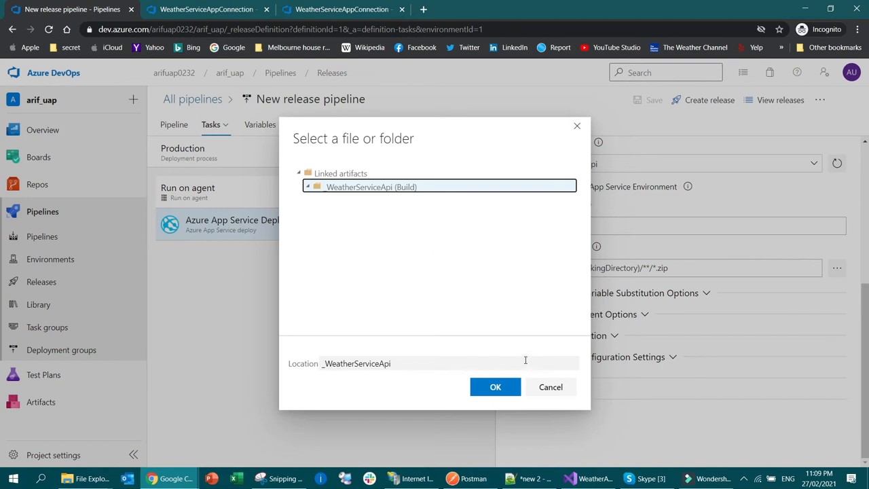
left_click(332, 176)
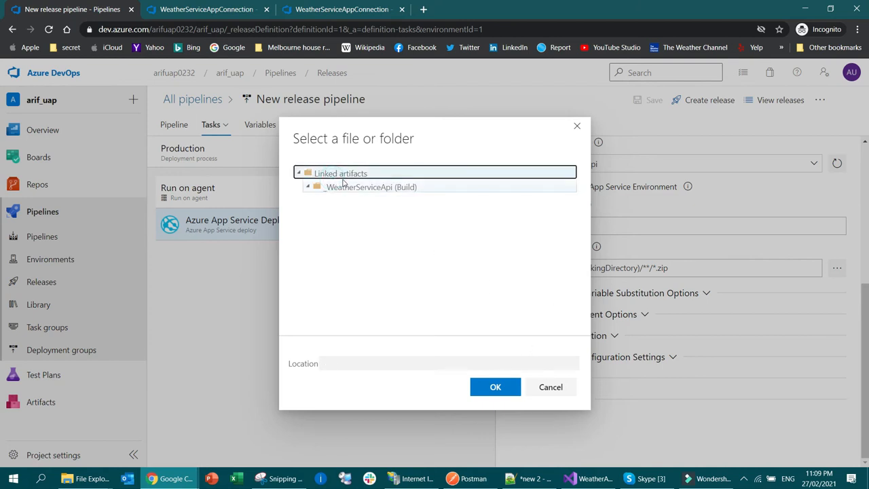
left_click(567, 388)
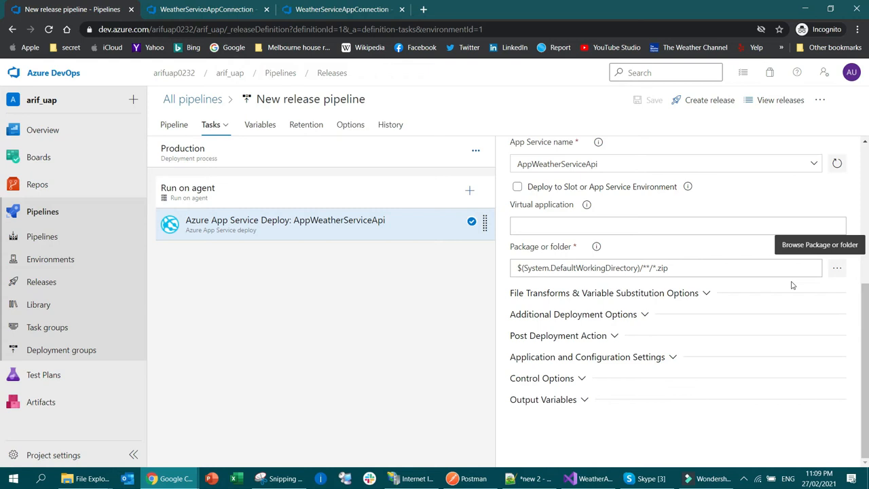
Set the deploy task's package or folder to the linked _WeatherServiceApi build artifact and save the release pipeline.
left_click(837, 270)
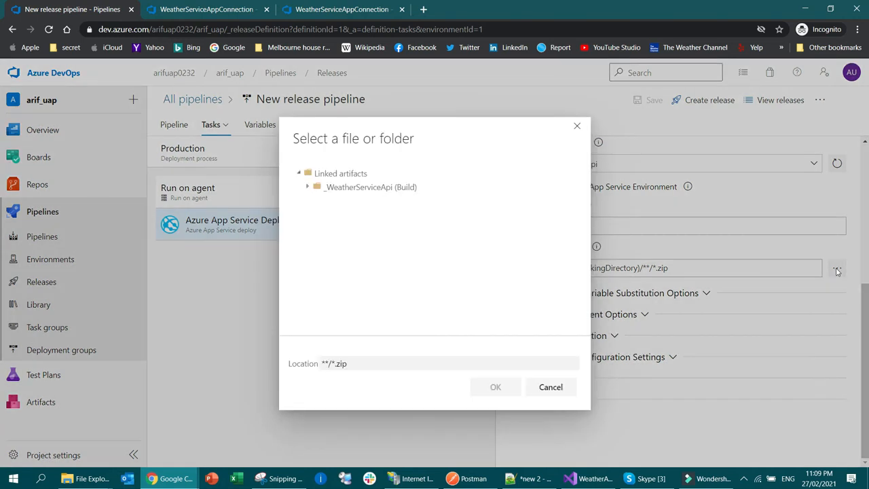
left_click(359, 190)
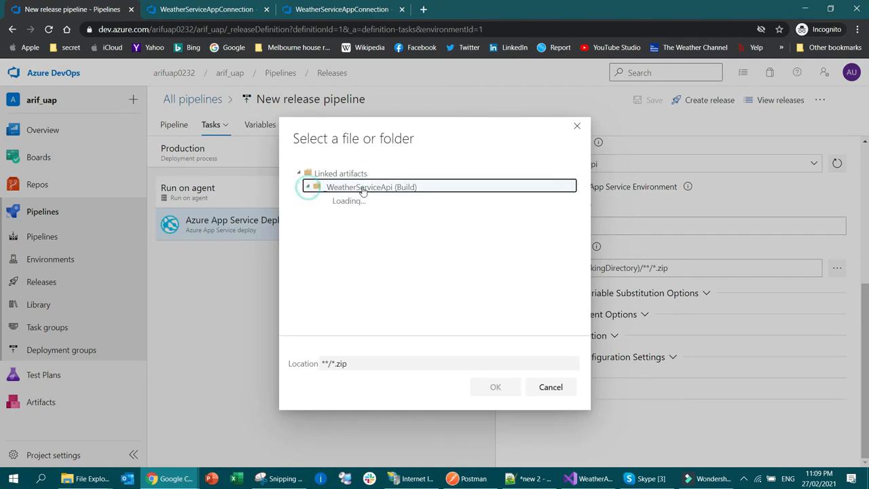
left_click(494, 387)
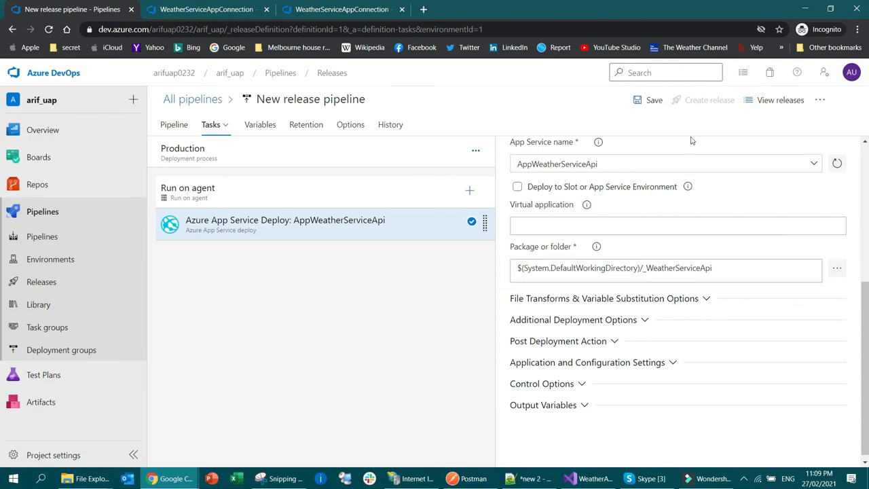
left_click(645, 101)
left_click(485, 307)
Examine the deploy task's file transform and variable substitution options and its remaining settings.
left_click(696, 357)
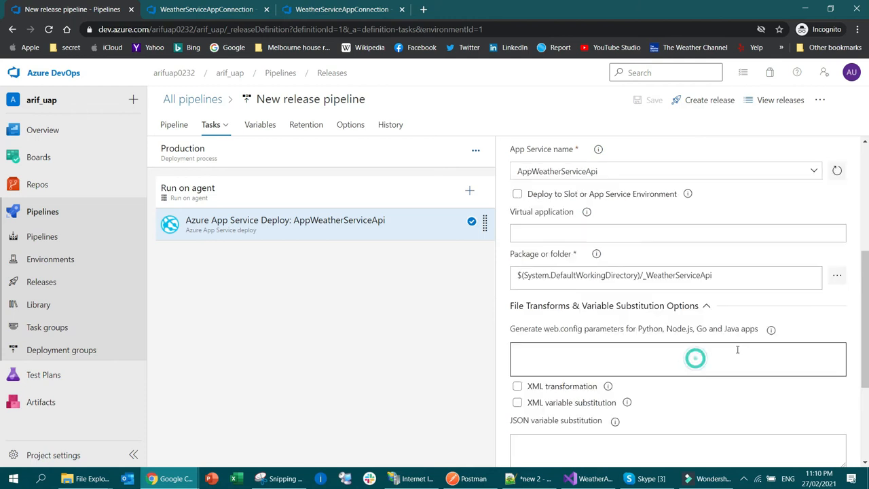
scroll(744, 348, "down", 2)
scroll(732, 347, "down", 1)
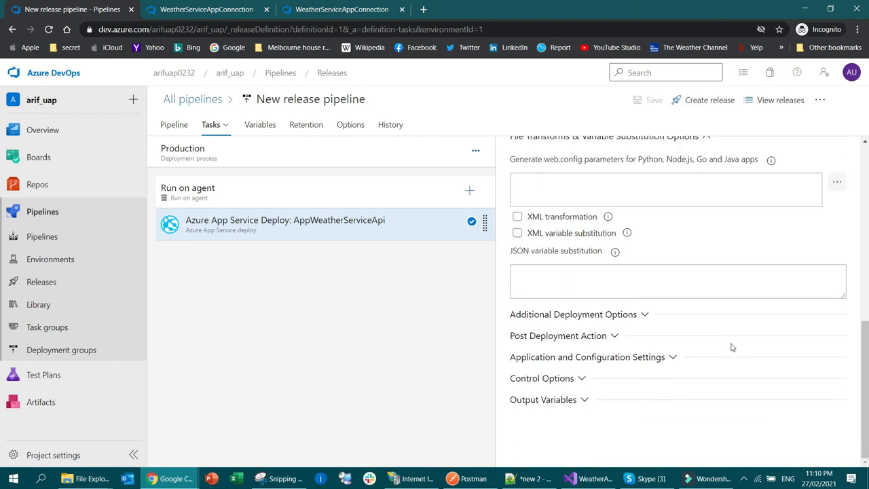
scroll(733, 349, "up", 4)
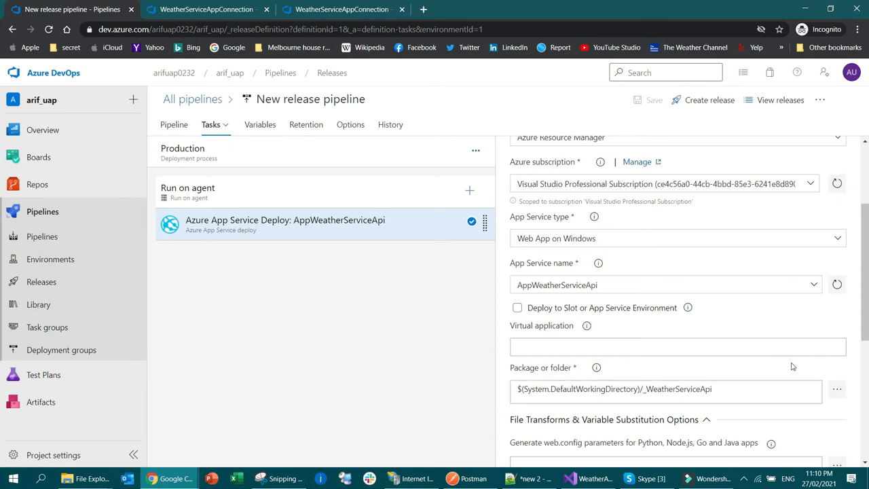
scroll(792, 364, "up", 3)
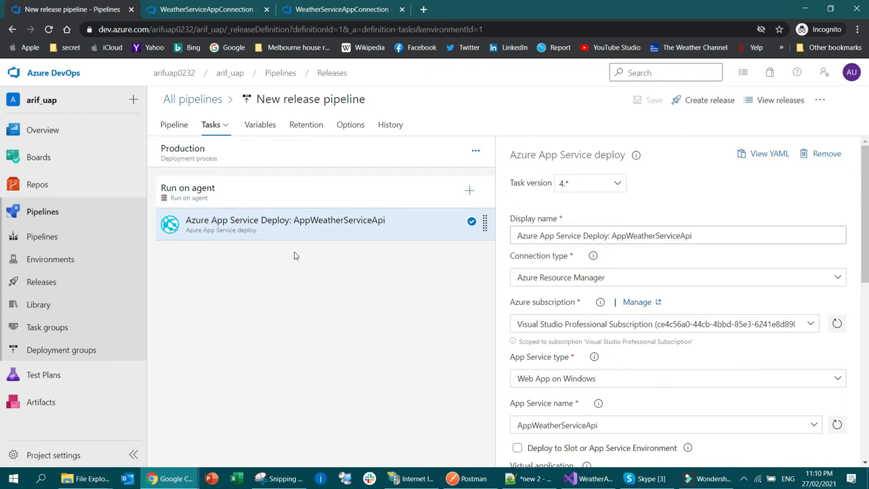
Try enabling the pipeline's scheduled release trigger to view its schedule options, and disable it again.
left_click(173, 124)
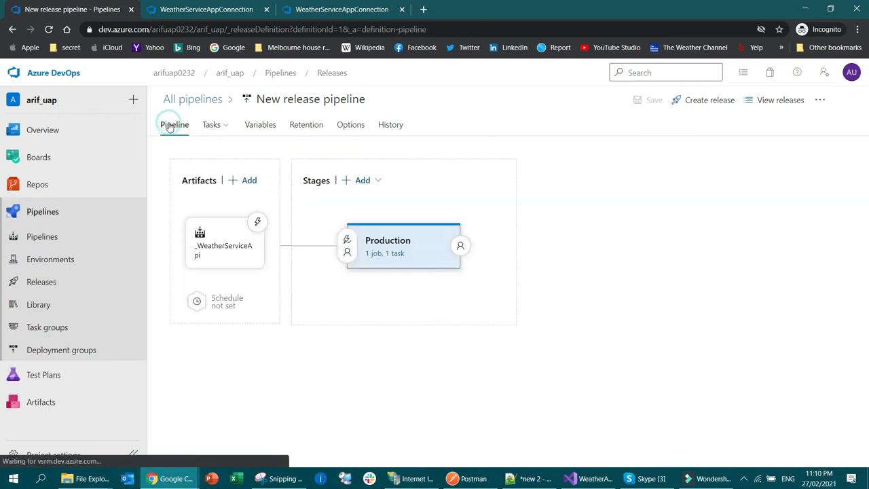
left_click(197, 301)
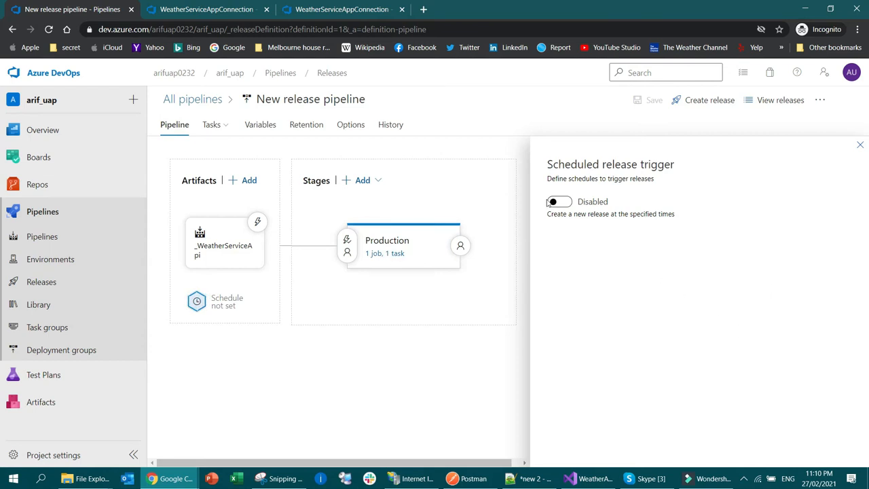
left_click(558, 202)
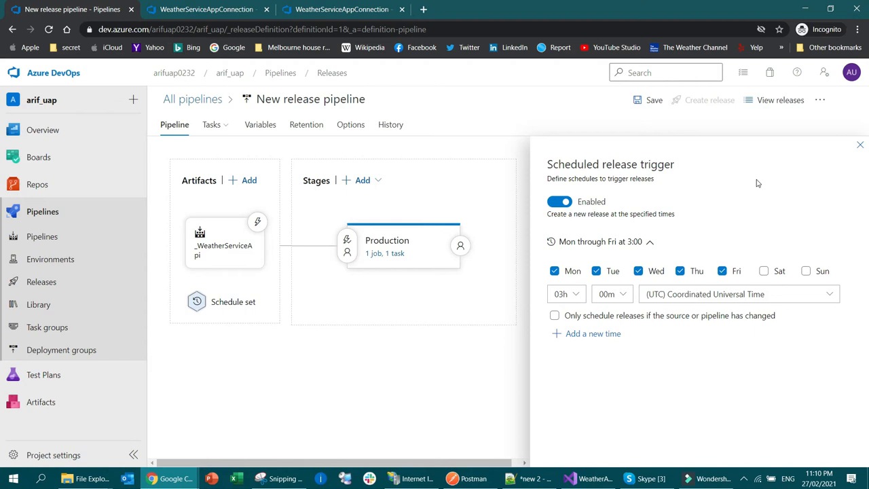
left_click(561, 202)
left_click(452, 360)
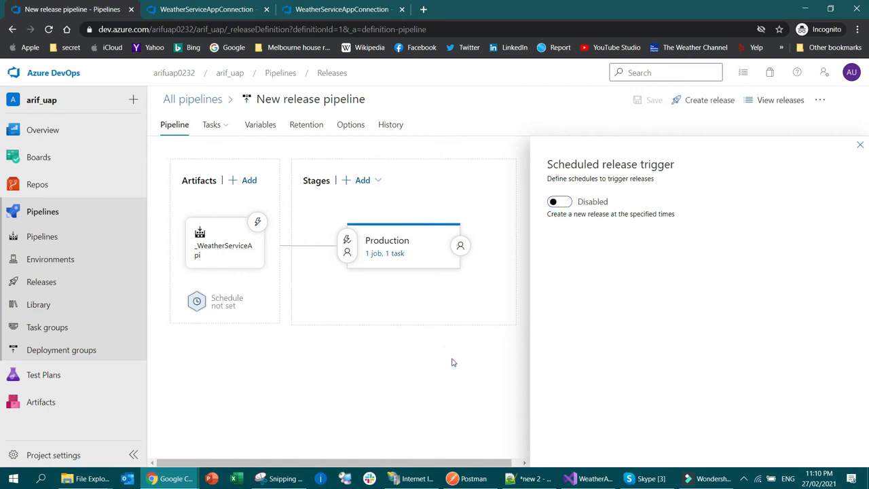
left_click(860, 144)
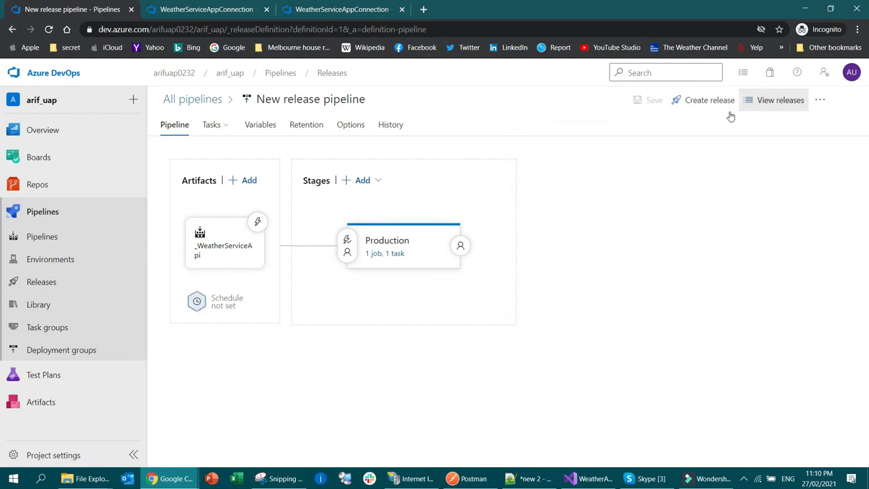
Create a release from the release pipeline with the Production stage's trigger changed to manual and _WeatherServiceApi artifact version 20210227.1.
left_click(40, 285)
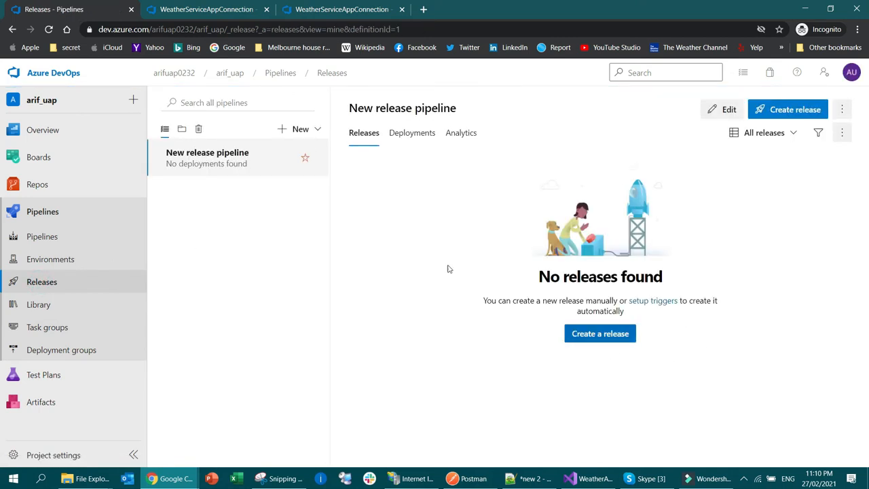
left_click(599, 334)
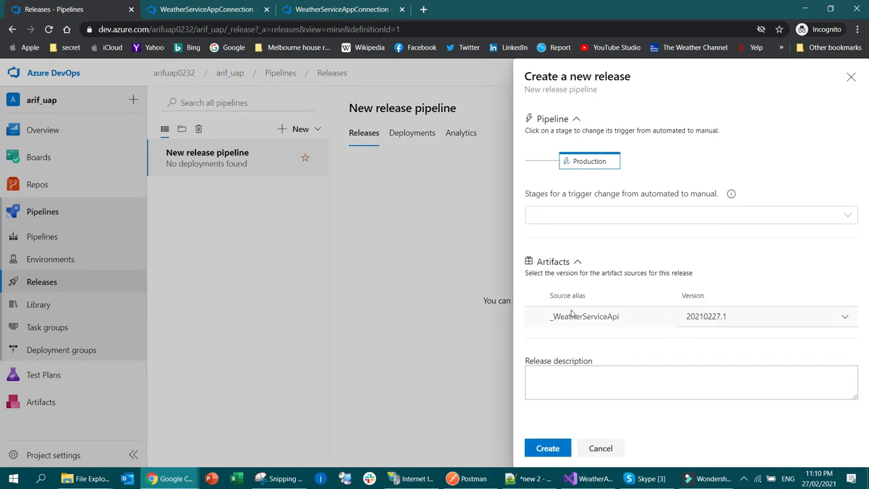
left_click(845, 216)
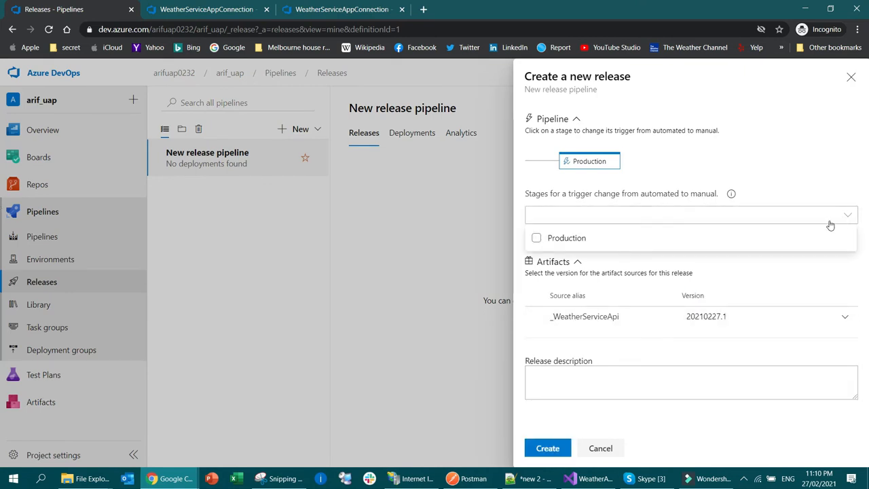
left_click(557, 241)
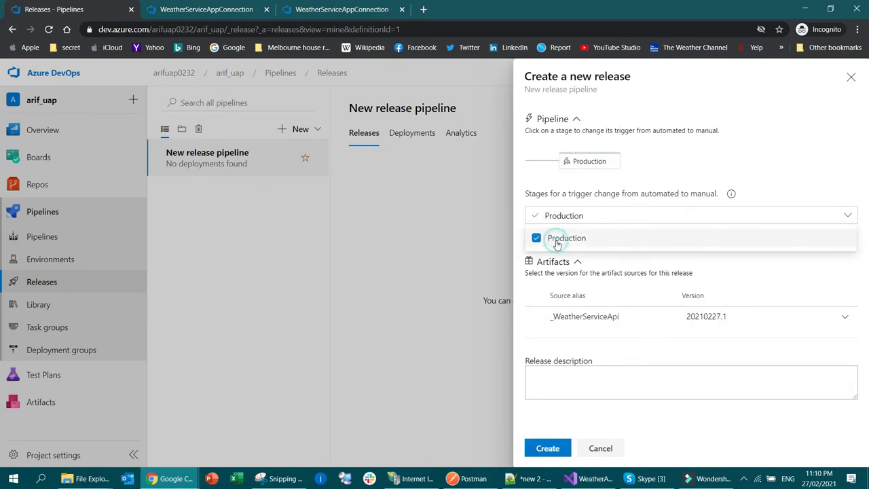
left_click(812, 148)
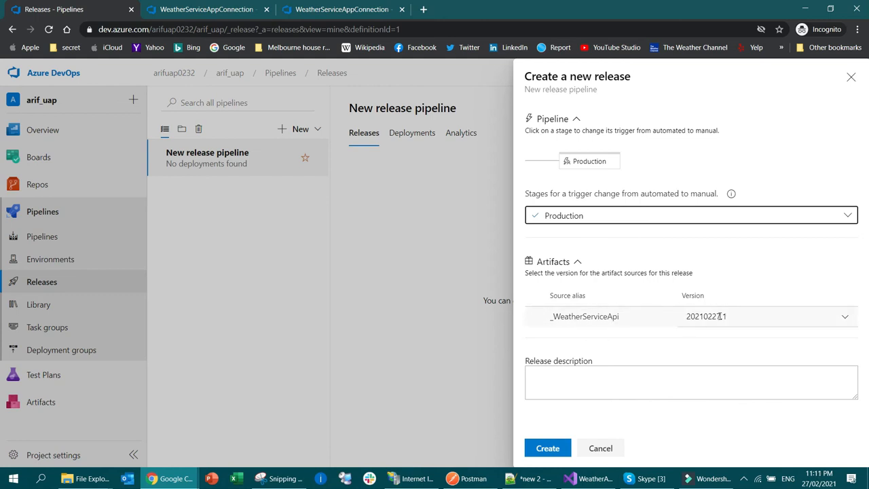
left_click(557, 450)
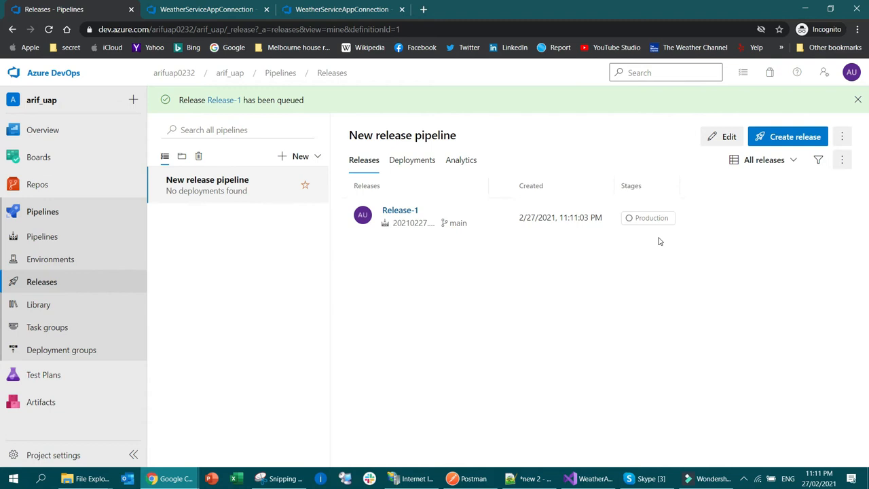
Deploy Release-1 to the Production stage manually.
left_click(641, 219)
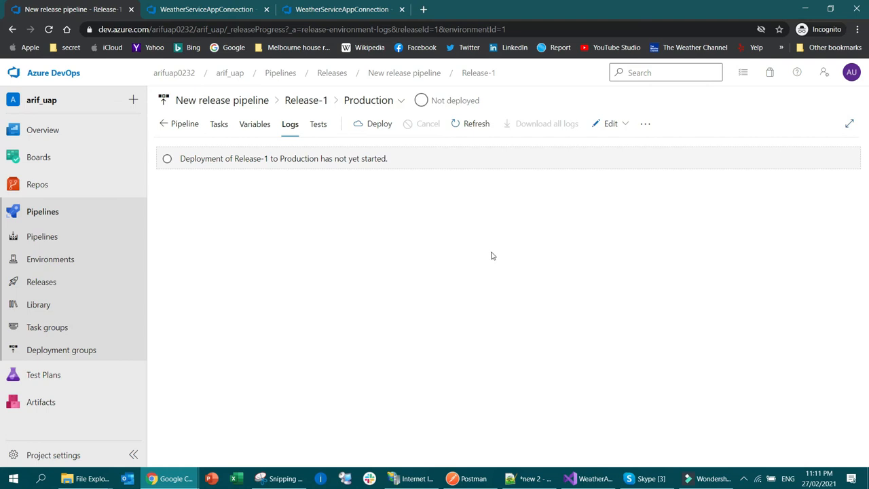
left_click(375, 122)
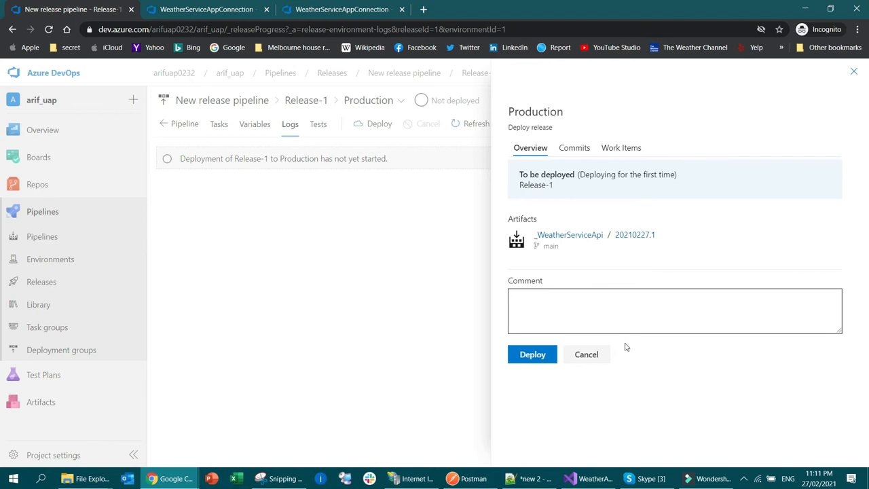
left_click(534, 356)
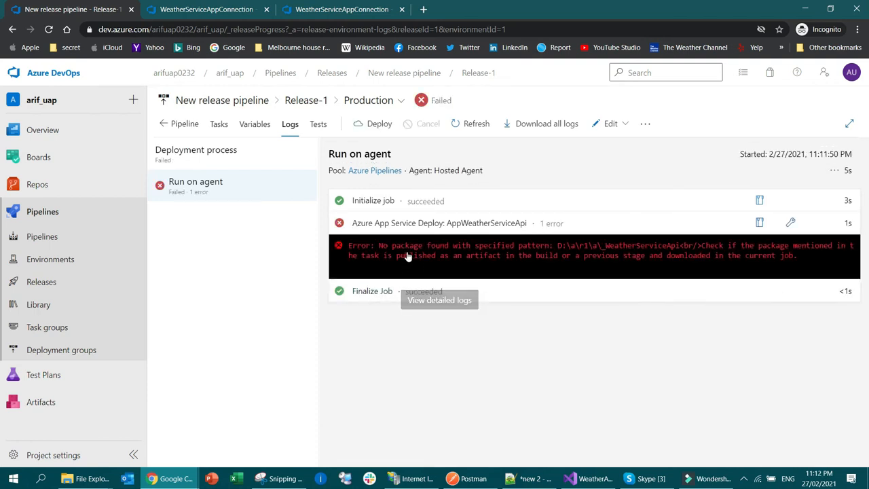
Review the Azure App Service Deploy task's error and open its detailed log, closing the log again.
left_click_drag(379, 250, 514, 250)
left_click(531, 273)
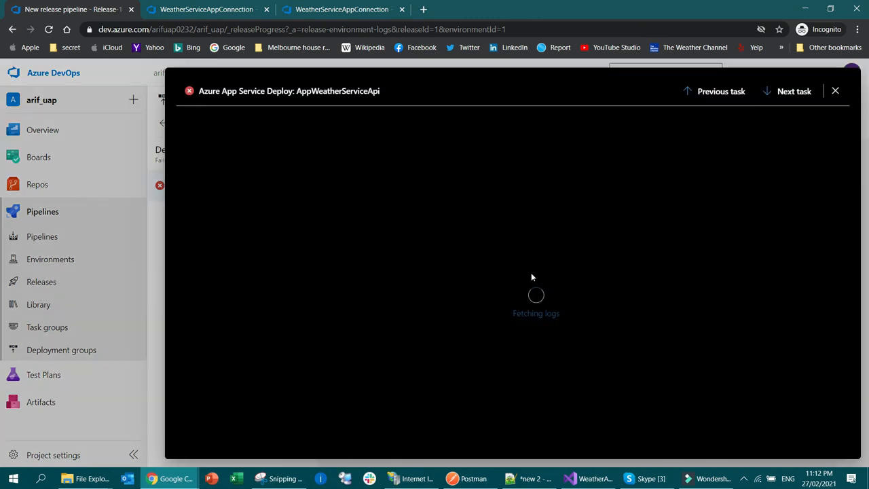
left_click(835, 91)
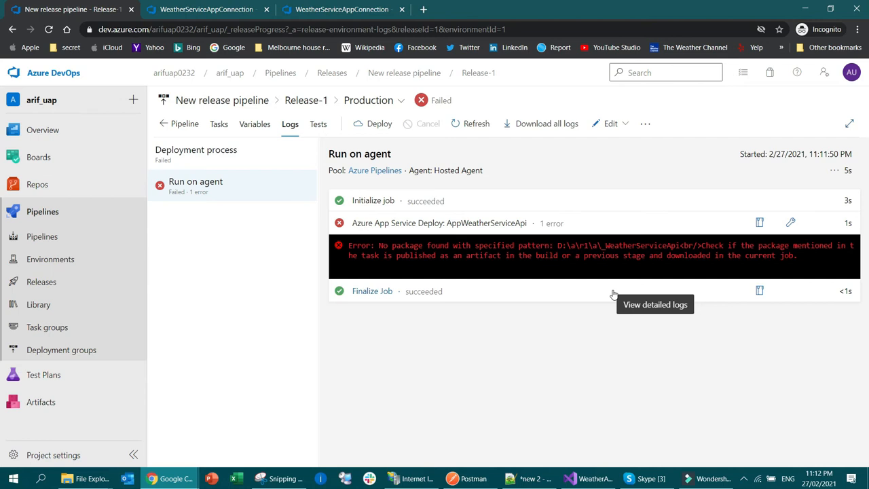
Add a PublishBuildArtifacts@1 task after VSTest@2 in WeatherServiceApi's azure-pipelines.yml, with PathtoPublish '$(Build.ArtifactStagingDirectory)', ArtifactName 'drop' and publishLocation 'Container'.
left_click(51, 214)
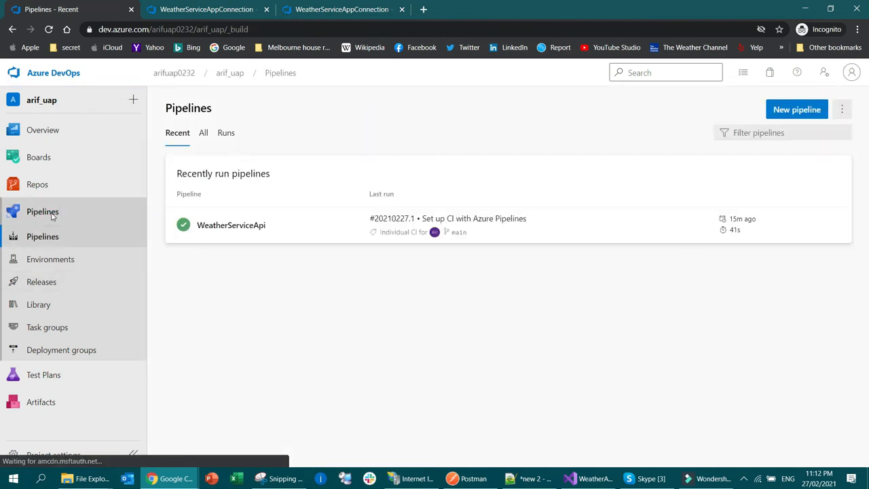
left_click(298, 226)
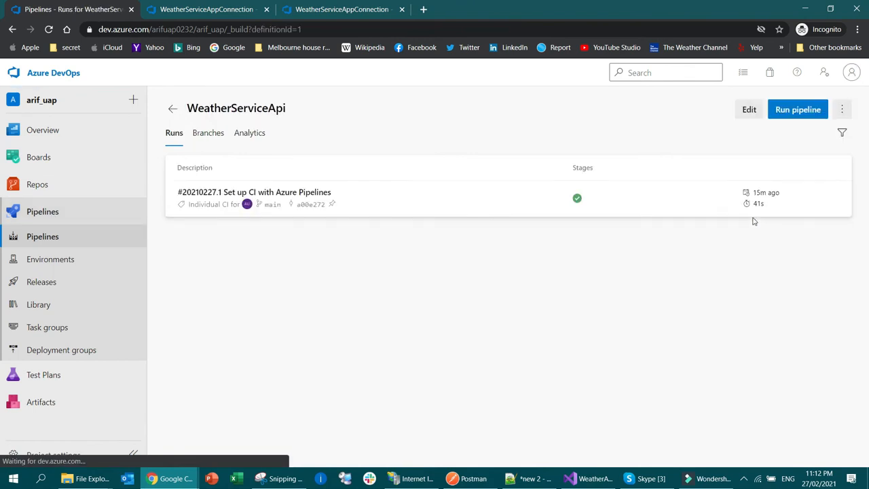
left_click(750, 110)
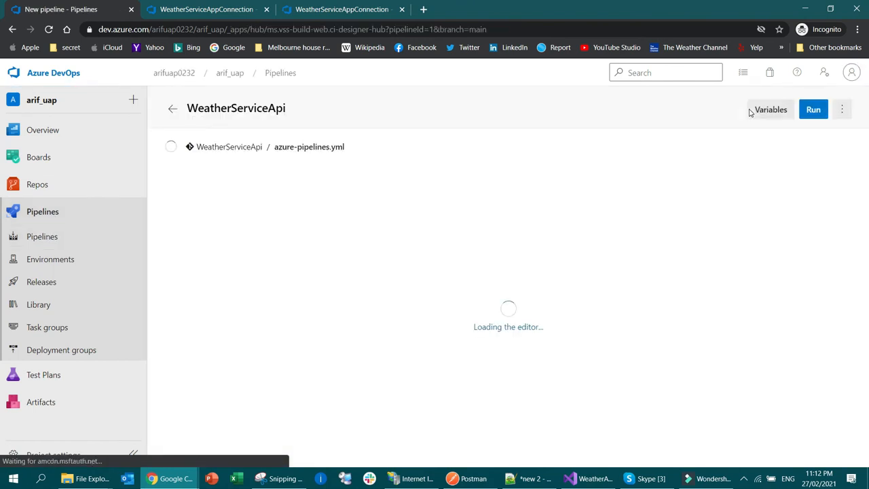
scroll(418, 290, "down", 4)
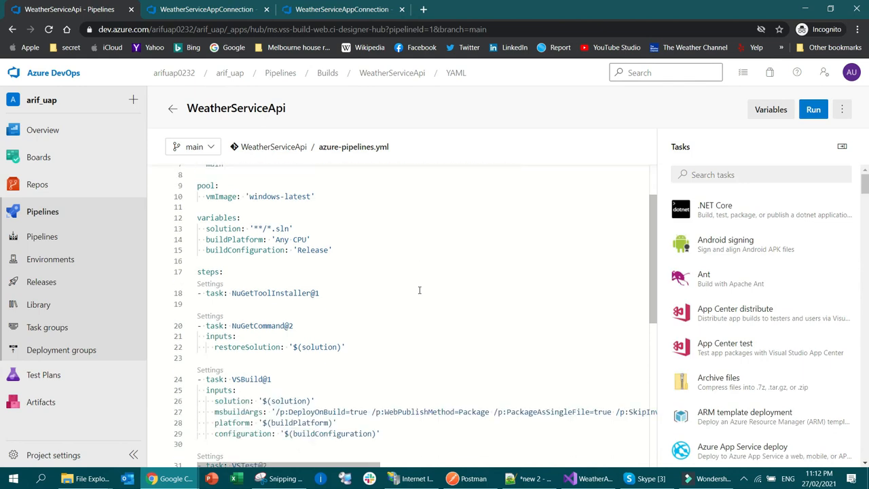
left_click(444, 382)
left_click(408, 390)
left_click(419, 327)
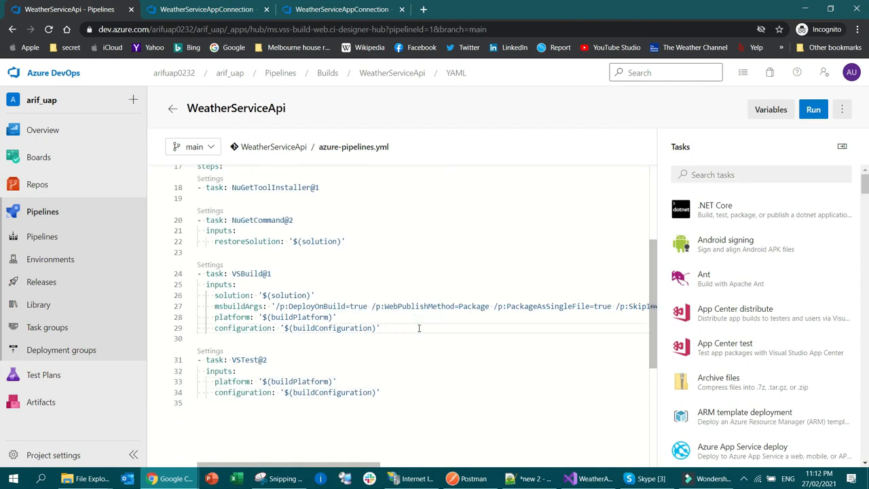
type("- task: PublishBuildArtifacts@1   inputs:     PathtoPublish: '$(Build.ArtifactStagingDirectory)'     ArtifactName: 'drop'     publishLocation: 'Container'")
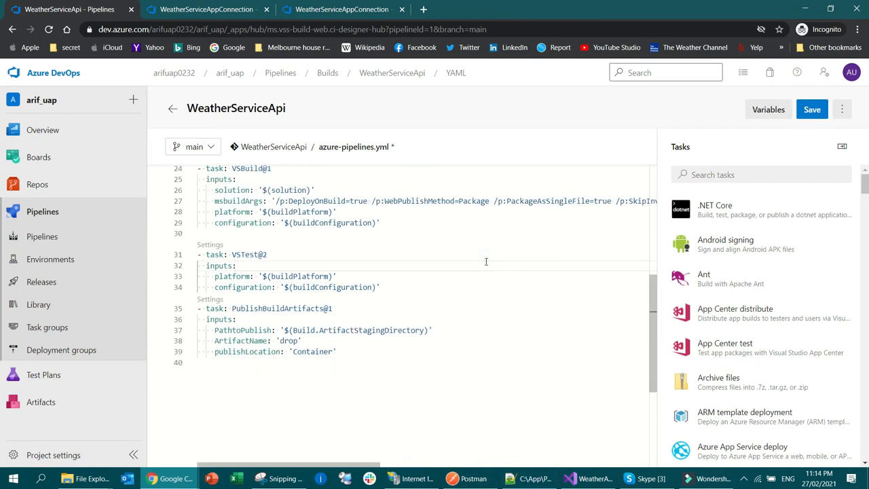
left_click_drag(205, 310, 381, 343)
left_click(346, 307)
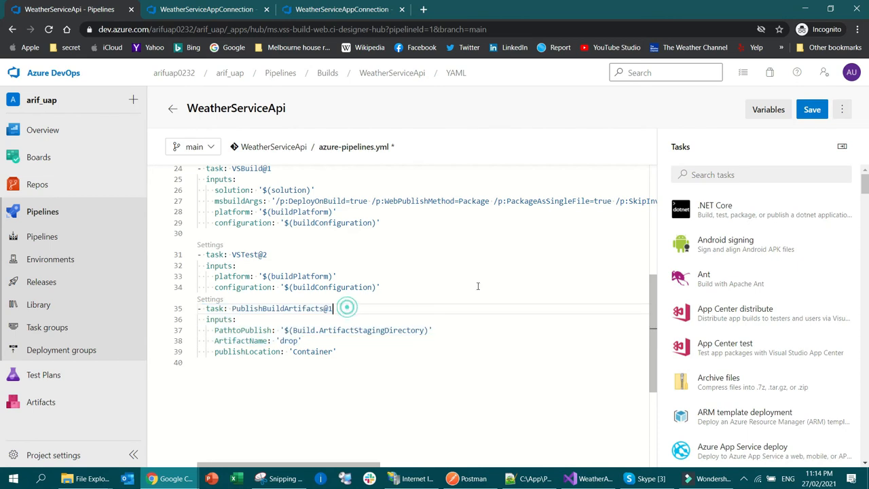
Search the pipeline task catalogue for "Artifact" and look through the matching tasks.
left_click(746, 173)
type("b")
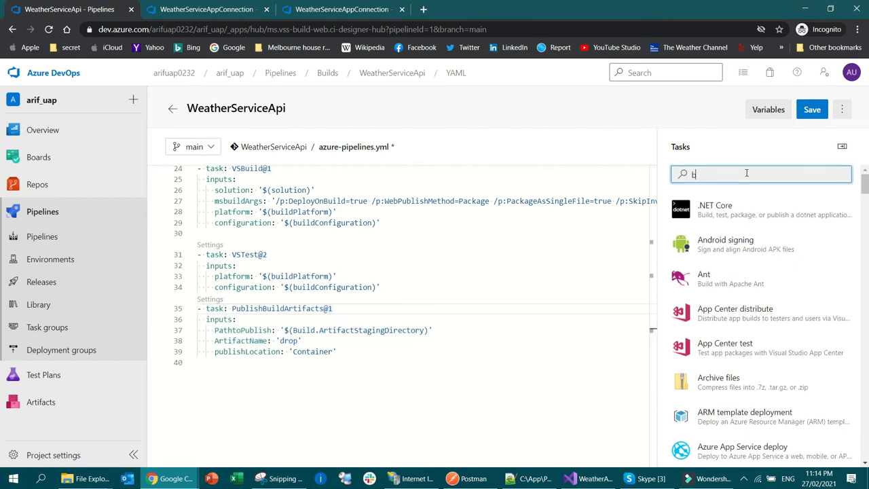
type("uildar")
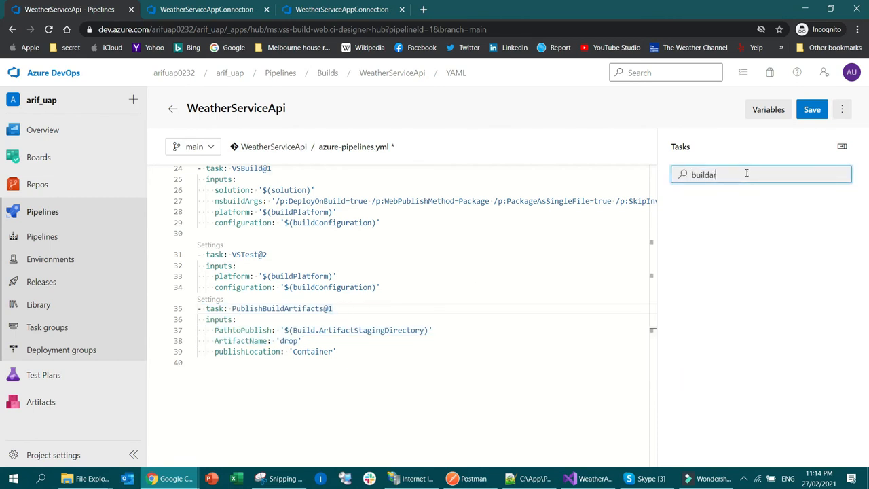
key("BackSpace")
key("BackSpace")
key("BackSpace")
key("BackSpace")
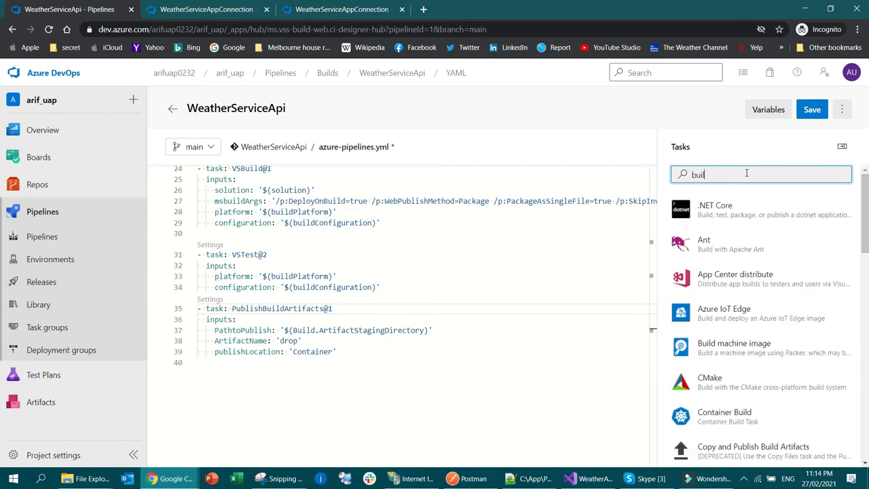
type("do")
key("ctrl+a")
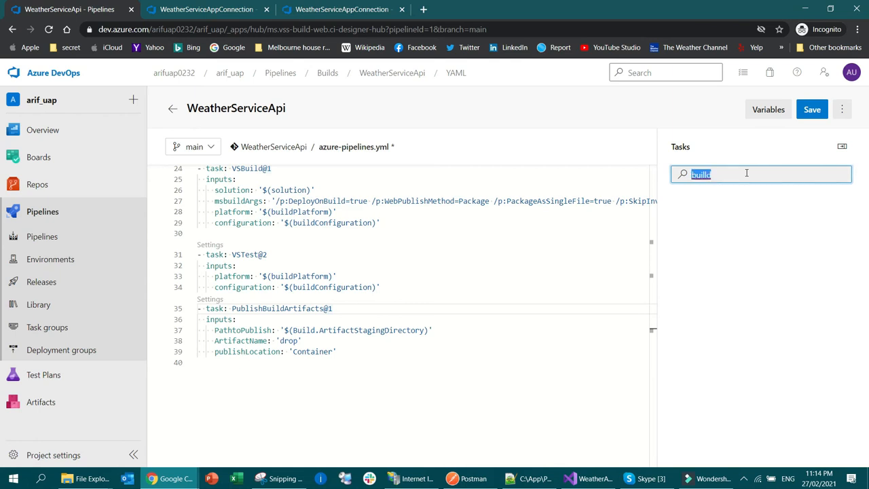
type("Artifact")
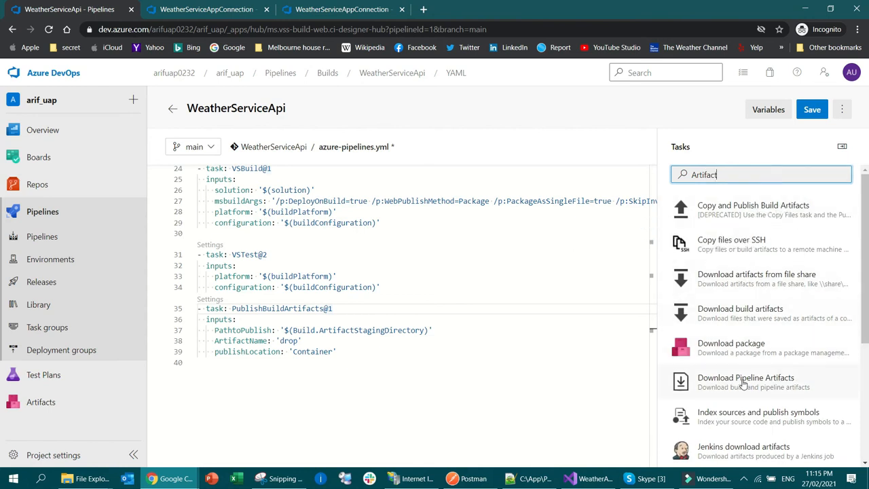
scroll(771, 365, "down", 1)
scroll(771, 365, "down", 2)
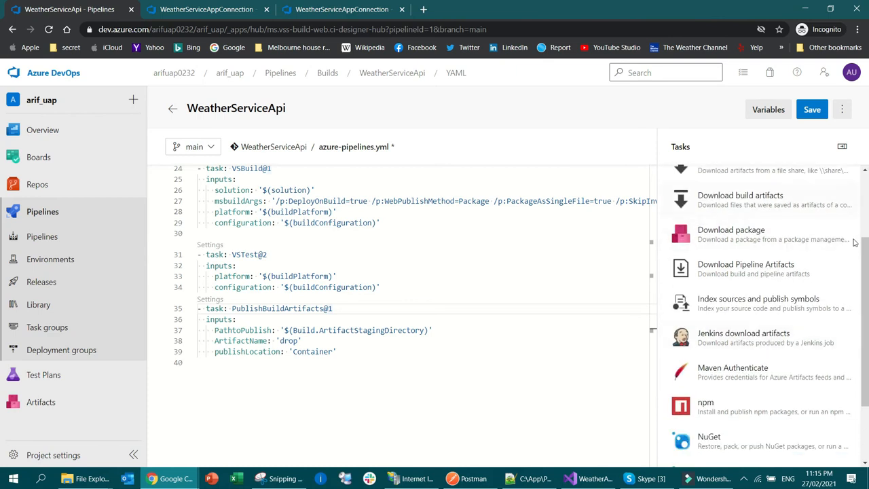
Examine the PublishBuildArtifacts task in the YAML, including its path to publish, staging directory variable and artifact name.
left_click(505, 353)
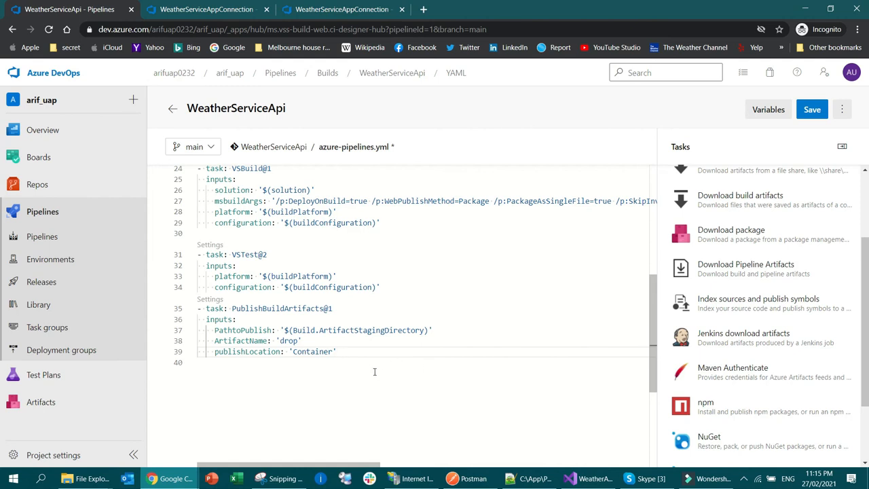
left_click_drag(360, 355, 203, 308)
left_click(319, 330)
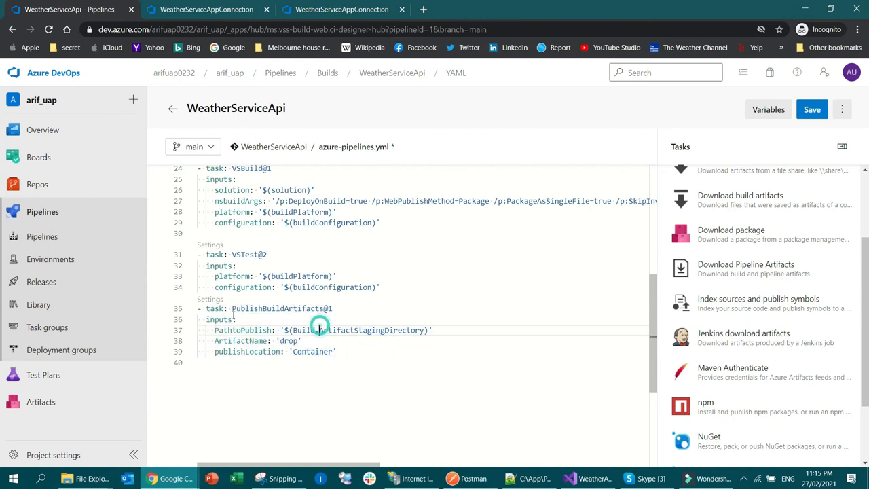
double_click(275, 309)
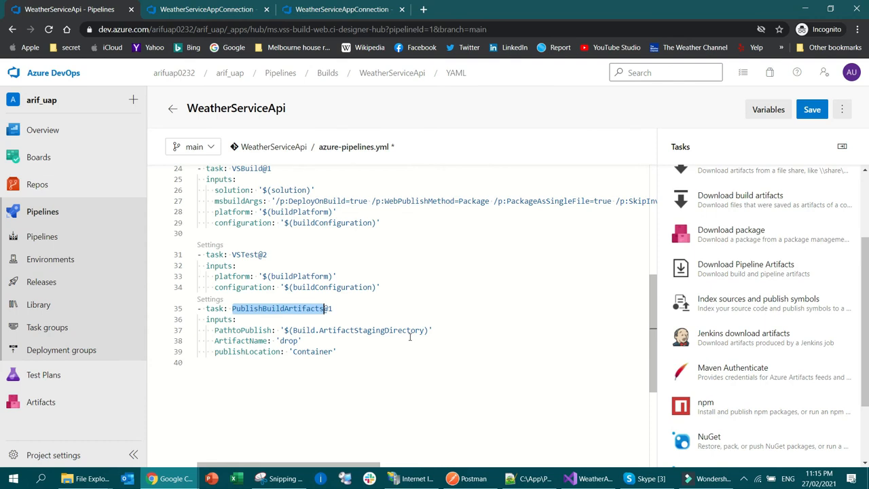
double_click(245, 330)
left_click(356, 341)
left_click(249, 330)
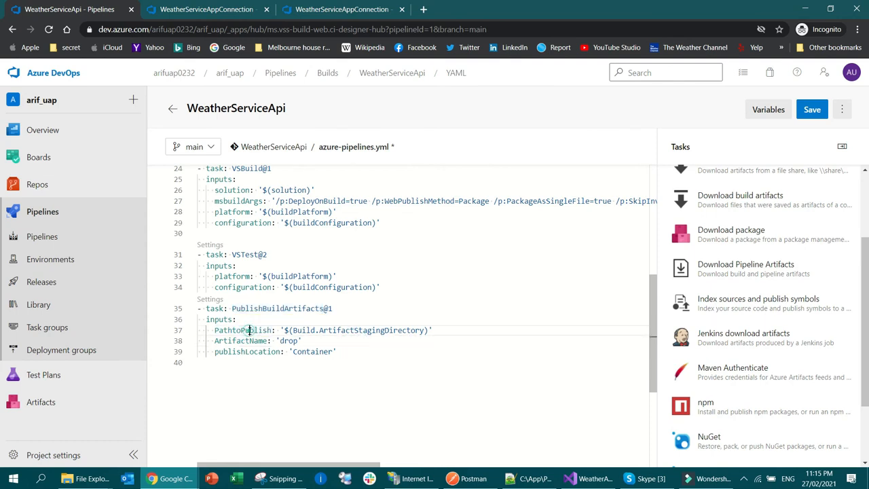
double_click(250, 330)
left_click(374, 330)
double_click(375, 330)
left_click(353, 362)
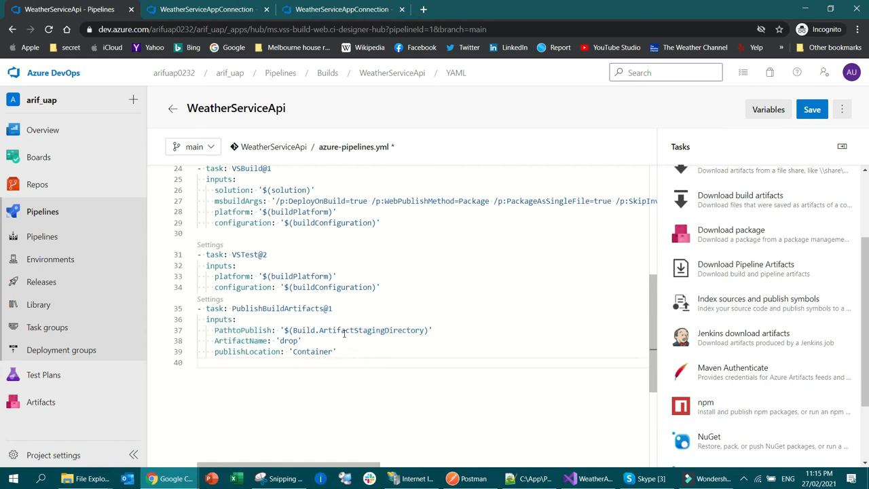
double_click(355, 330)
left_click(370, 352)
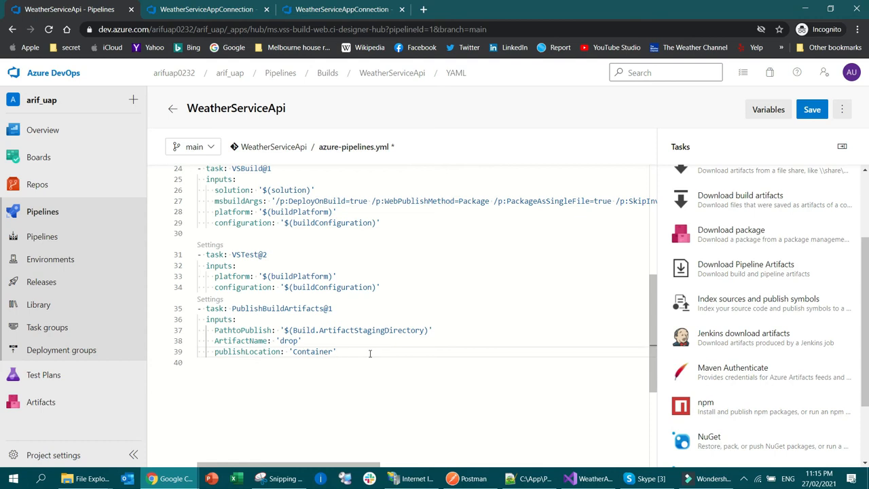
double_click(243, 340)
double_click(289, 341)
left_click(318, 347)
Commit azure-pipelines.yml directly to the main branch with the default commit message and open the latest WeatherServiceApi build run.
left_click(812, 109)
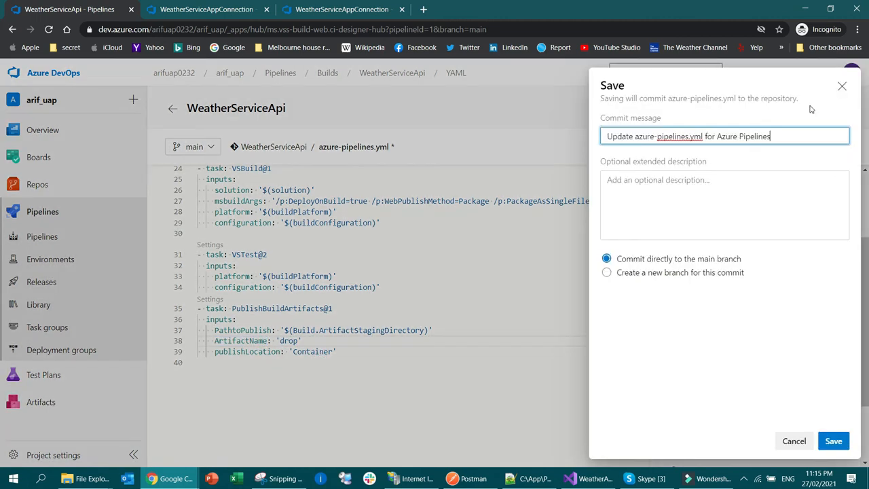
left_click(842, 442)
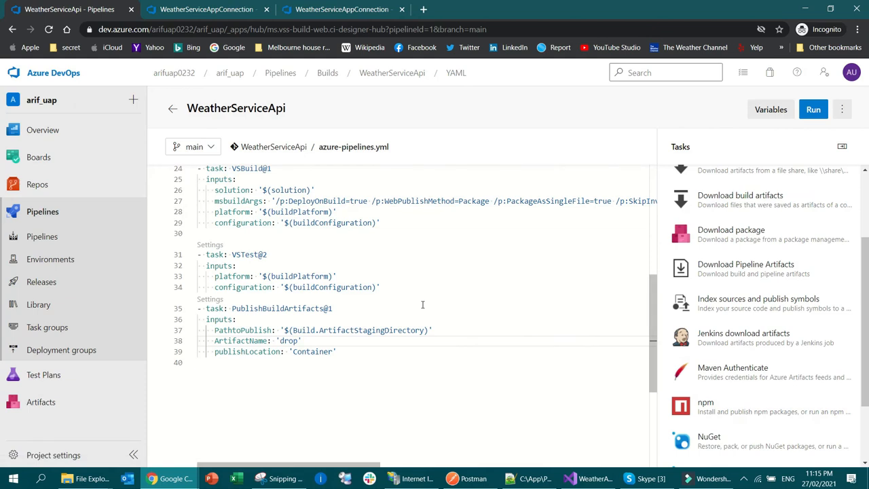
left_click(42, 236)
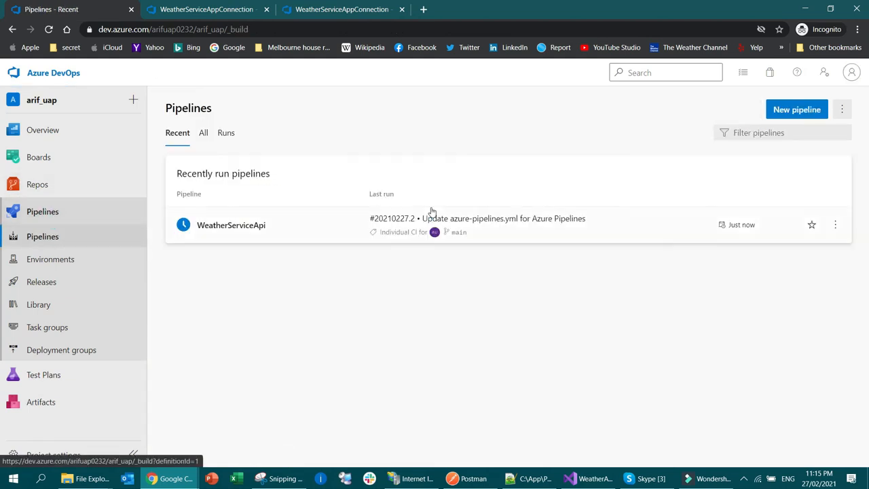
left_click(184, 228)
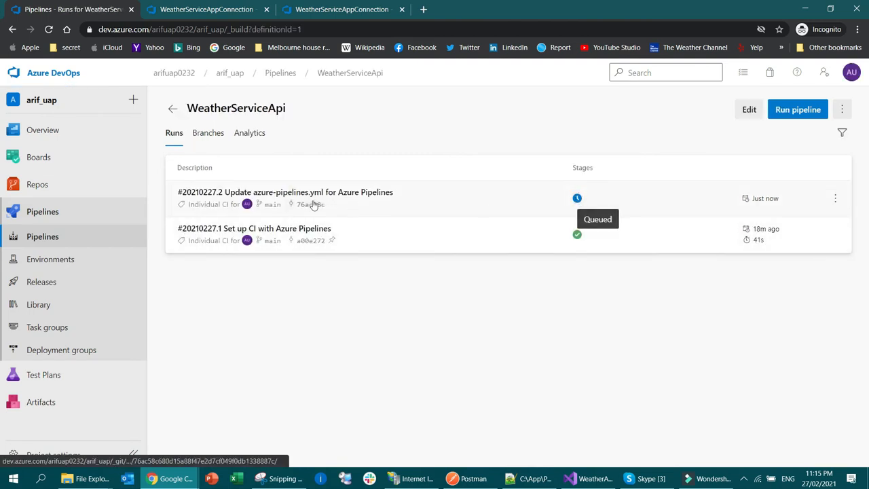
left_click(375, 195)
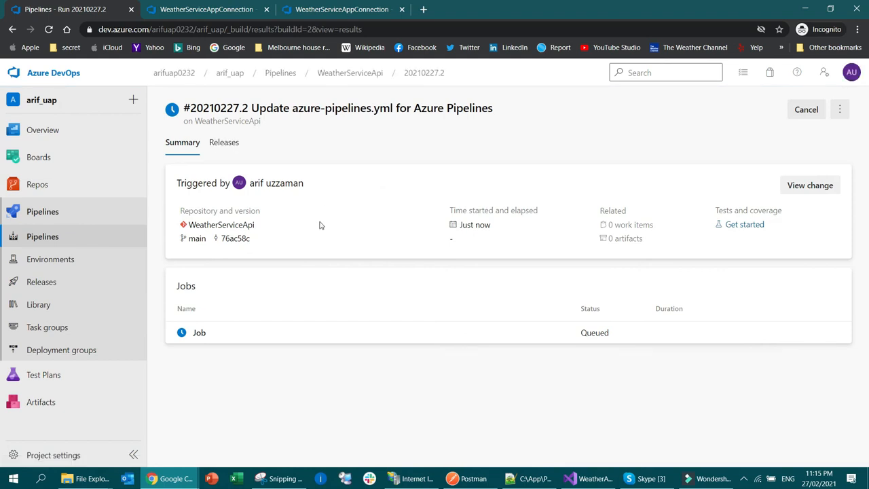
Open the job log of the WeatherServiceApi build run and read the PublishBuildArtifacts task's output.
left_click(190, 333)
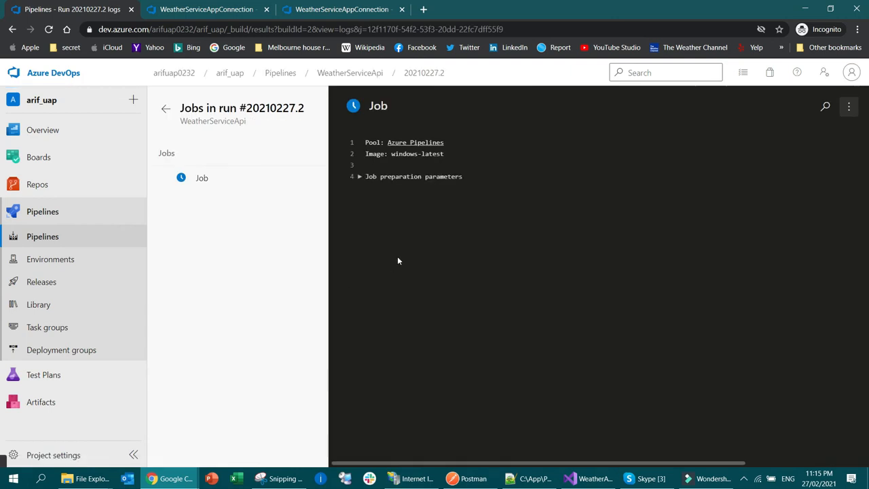
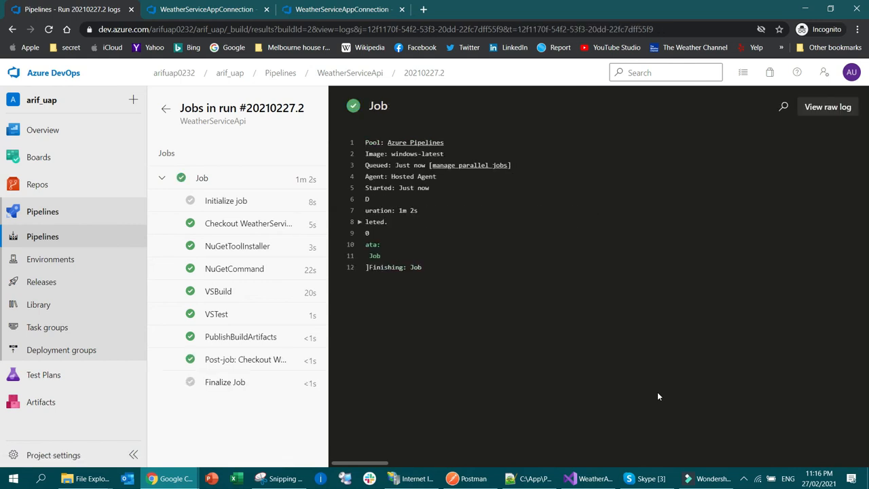
left_click(252, 337)
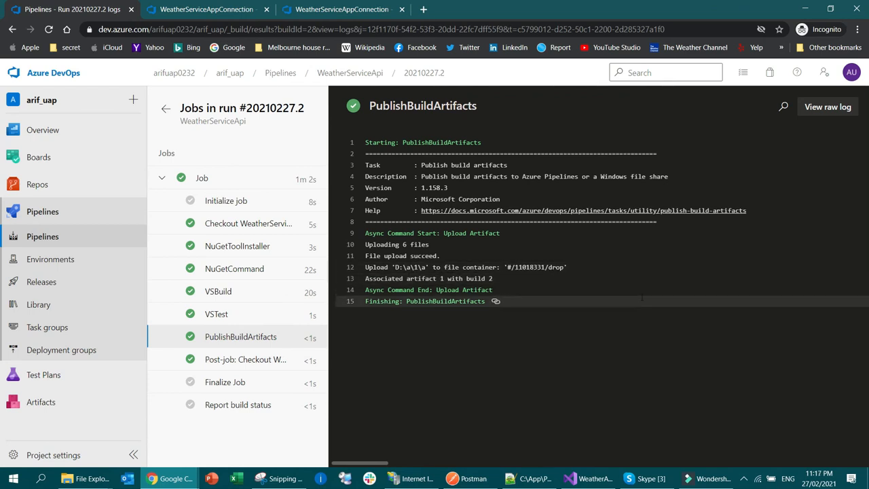
left_click(166, 108)
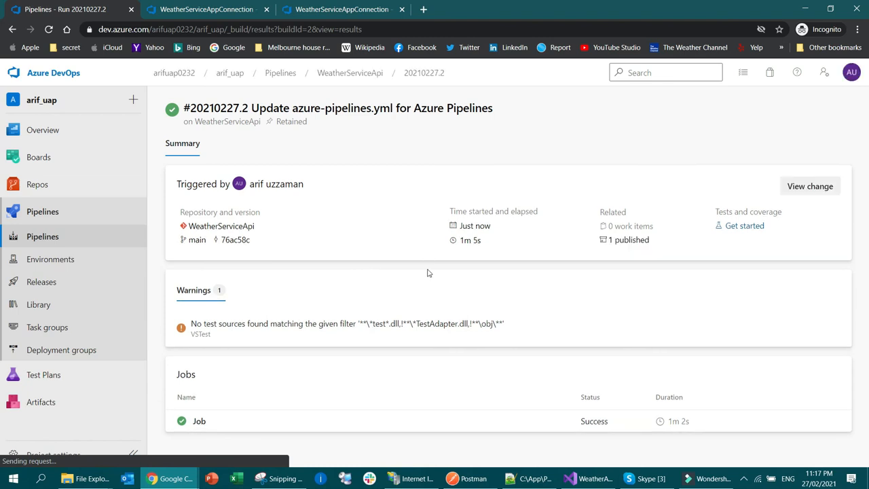
Open the artifact produced by the build job, expand the drop folder and download WeatherApi.zip.
left_click(197, 421)
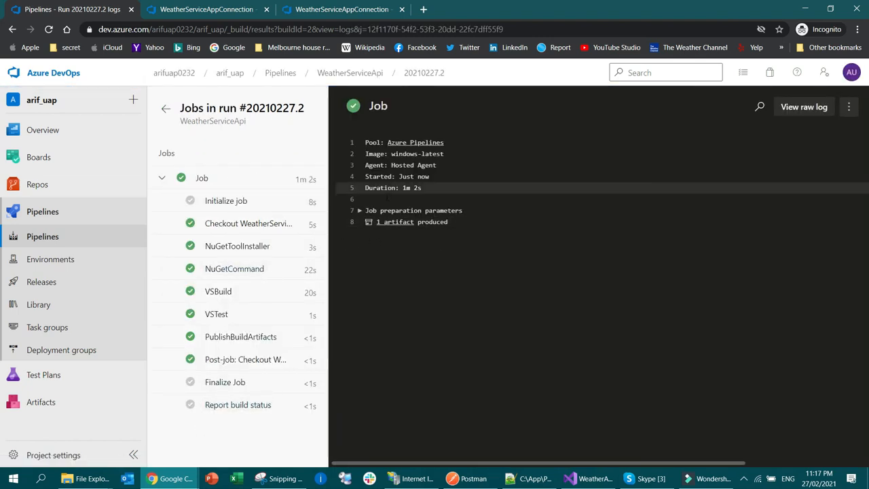
left_click(395, 222)
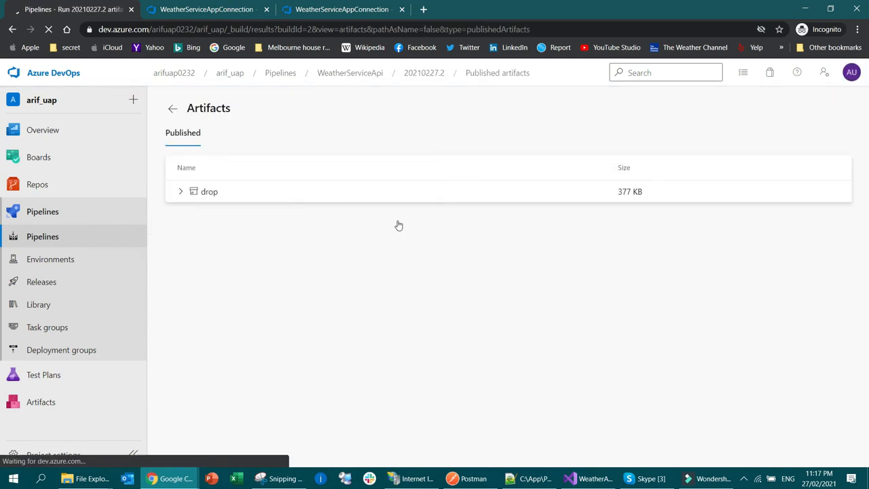
left_click(180, 192)
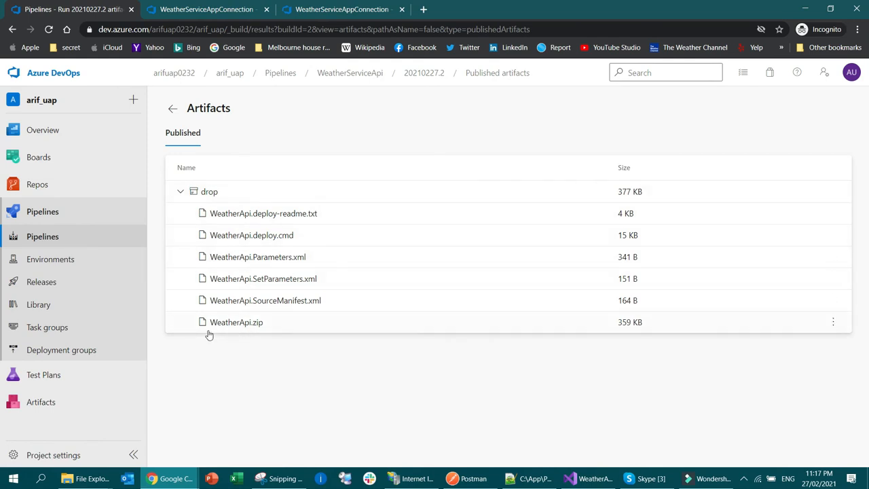
left_click(236, 322)
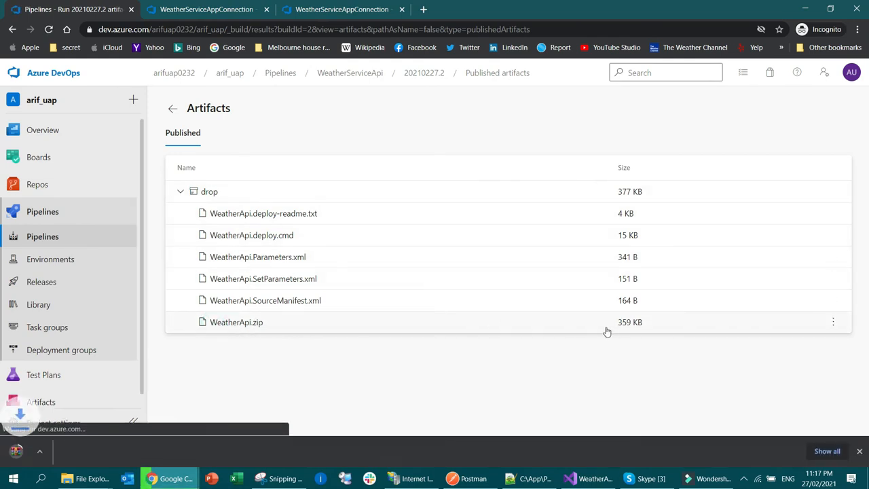
Open the New release pipeline for editing and show the tasks of its Production stage.
left_click(48, 286)
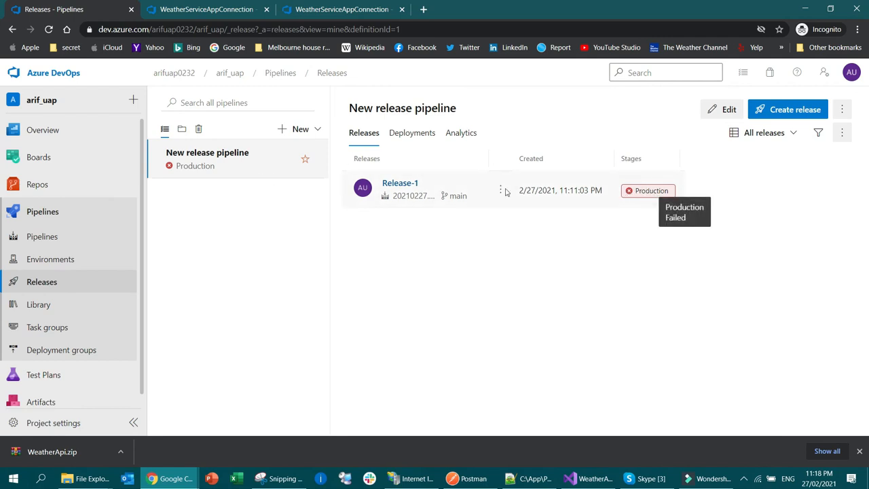
left_click(501, 189)
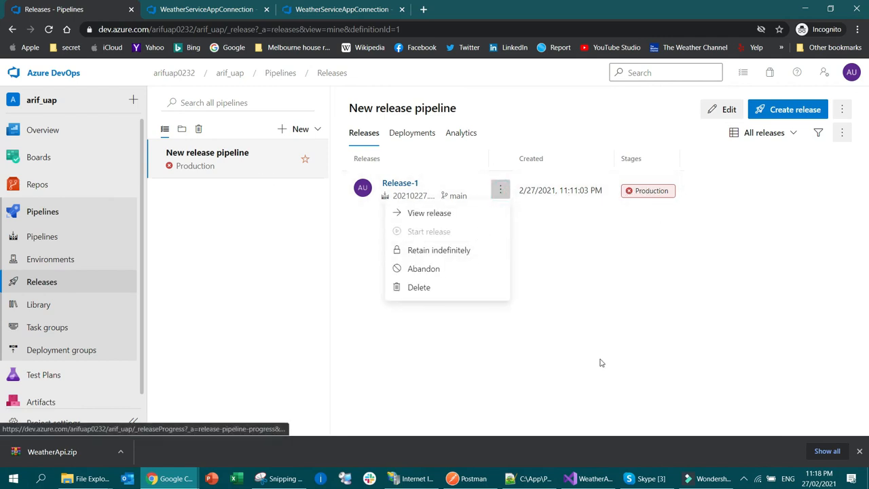
left_click(599, 320)
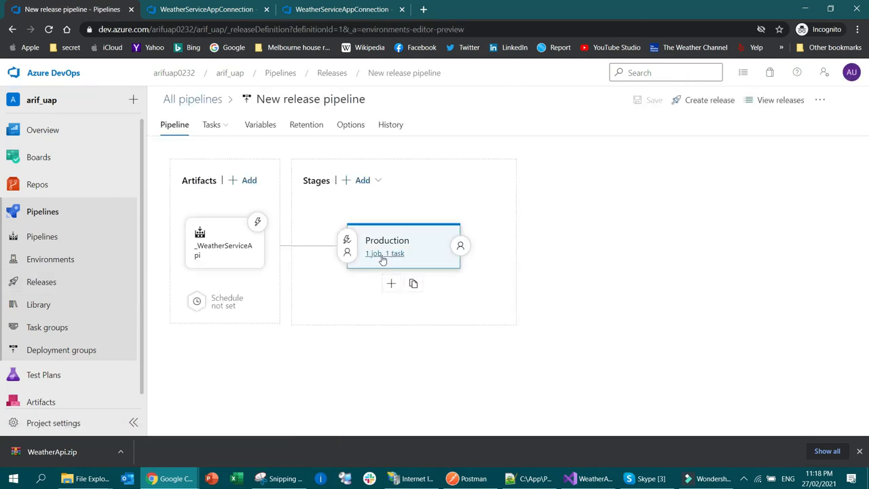
left_click(382, 254)
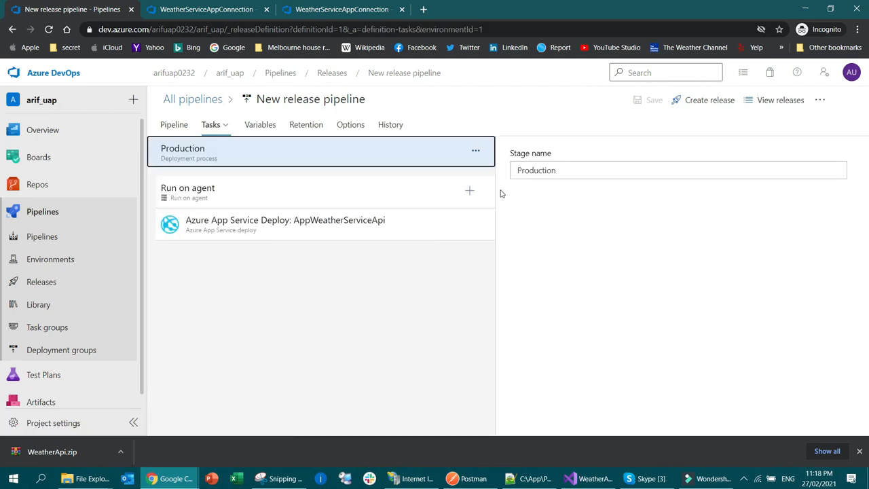
Set the Azure App Service Deploy task's package to WeatherApi.zip from the drop folder of the linked _WeatherServiceApi build artifact.
left_click(405, 224)
scroll(764, 299, "down", 4)
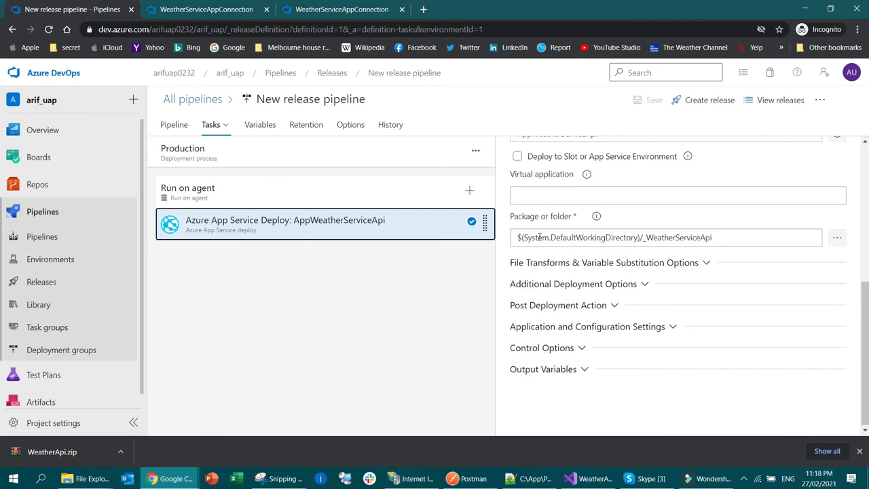
left_click(837, 237)
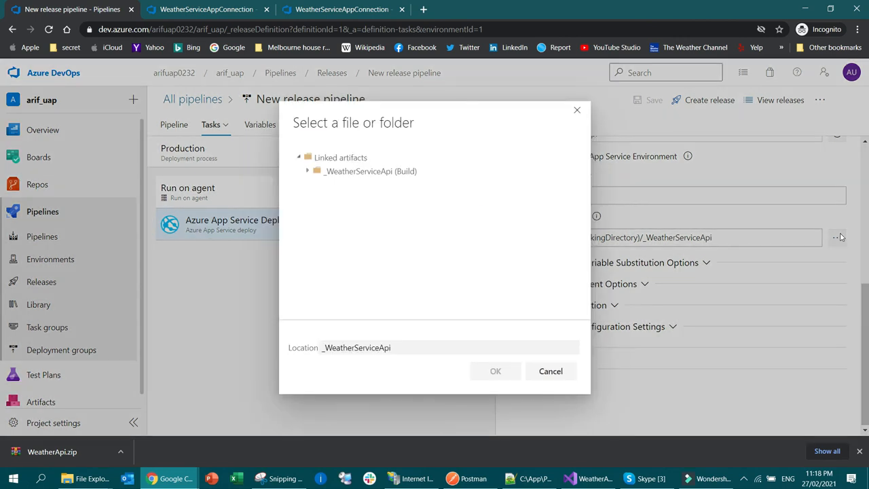
left_click(308, 172)
left_click(316, 184)
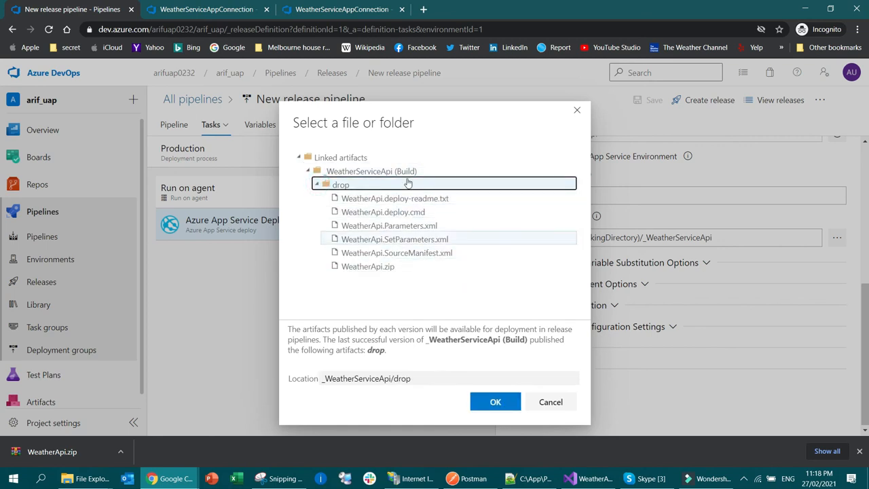
left_click(380, 269)
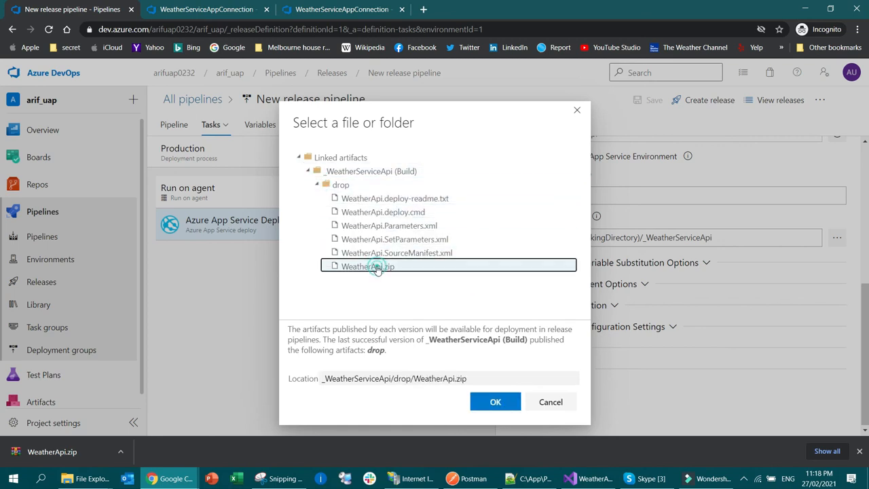
left_click(495, 402)
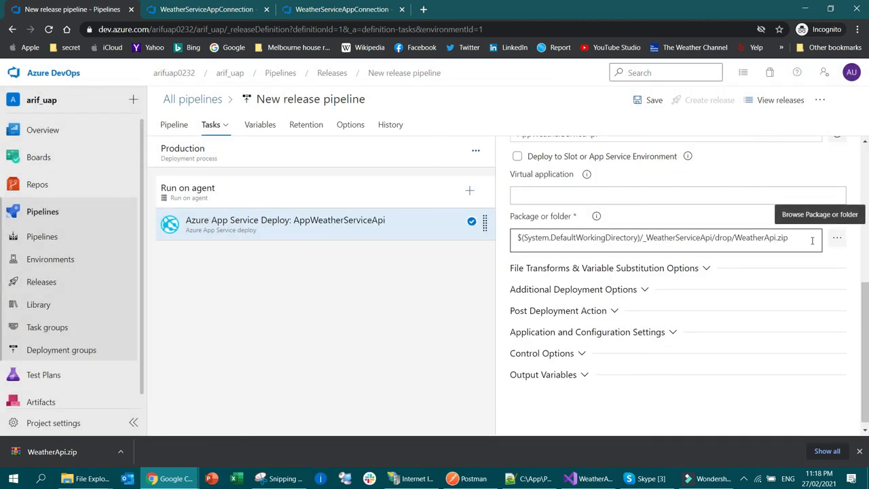
left_click(839, 237)
left_click(308, 171)
left_click(315, 184)
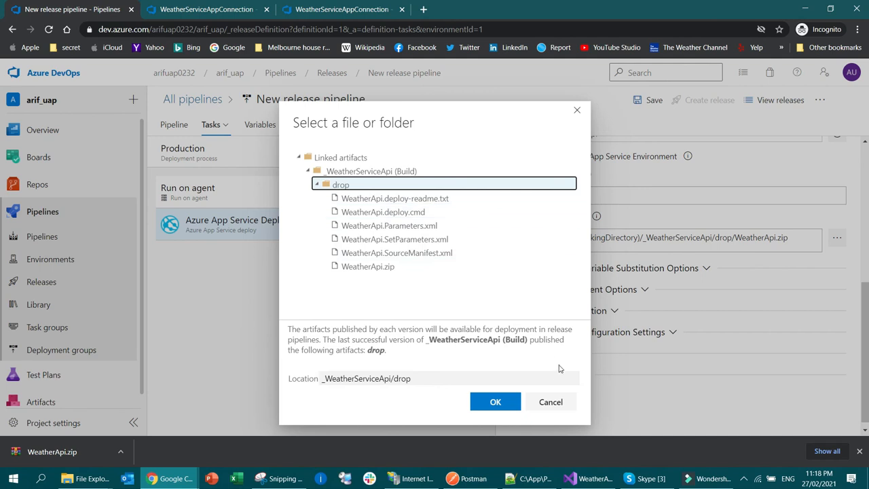
left_click(388, 266)
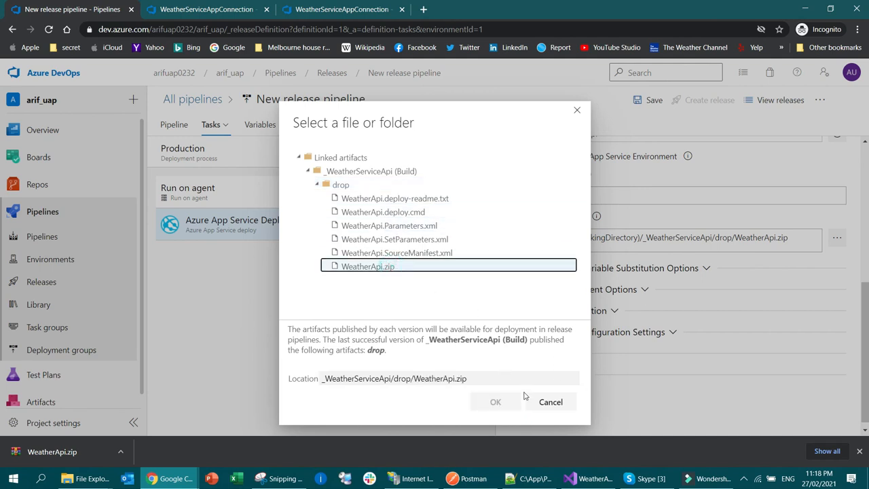
left_click(550, 402)
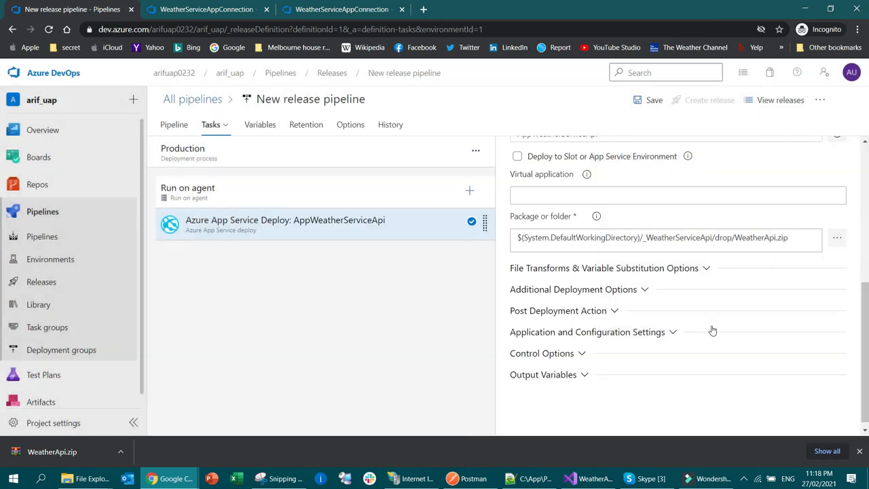
Save the release pipeline and check the source settings of its _WeatherServiceApi artifact.
left_click(654, 102)
left_click(488, 292)
left_click(180, 124)
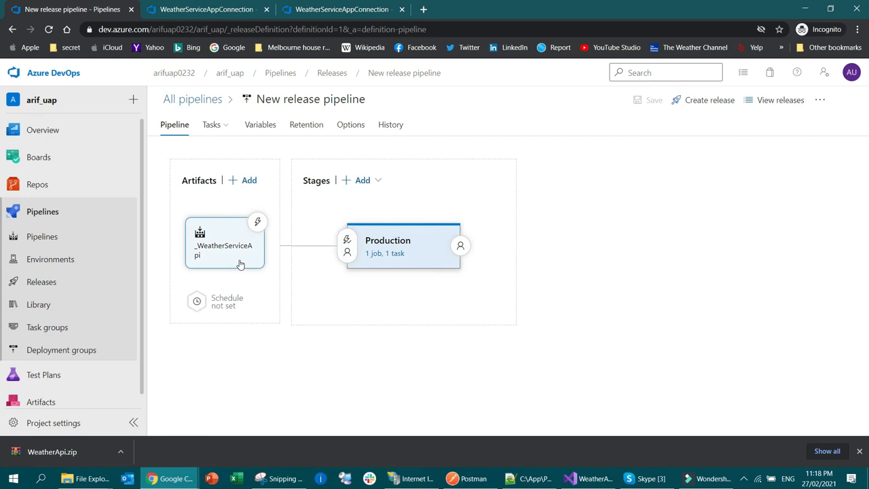
left_click(240, 264)
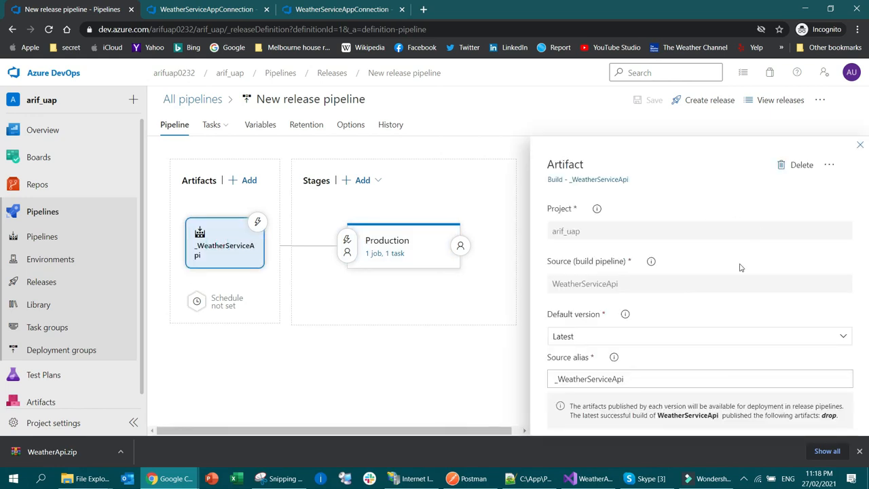
Return to the releases list and abandon Release-1 of the New release pipeline.
left_click(60, 283)
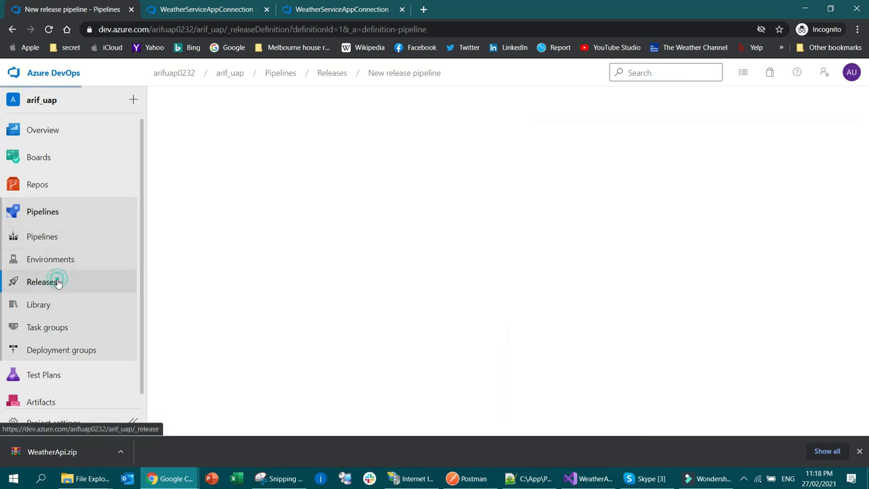
left_click(500, 193)
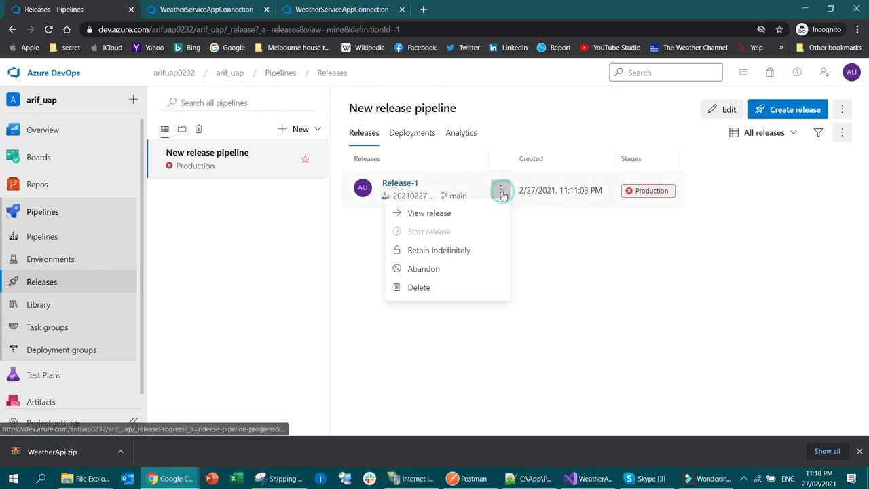
left_click(434, 271)
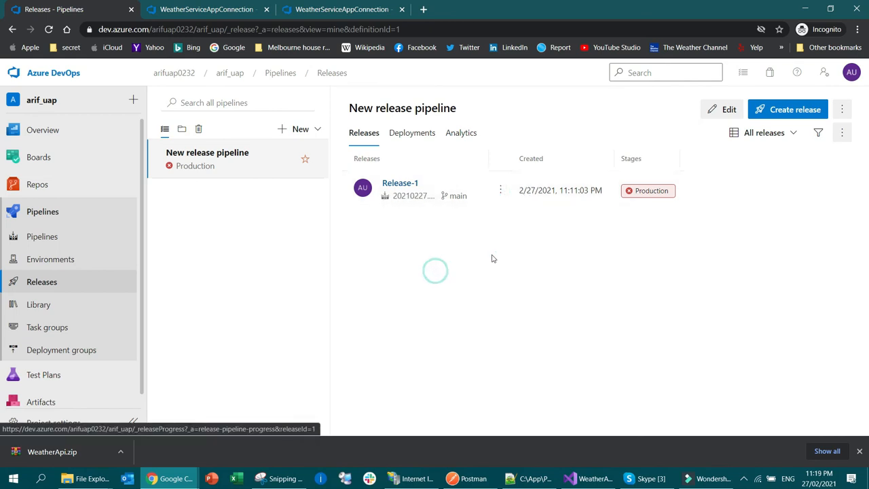
left_click(551, 309)
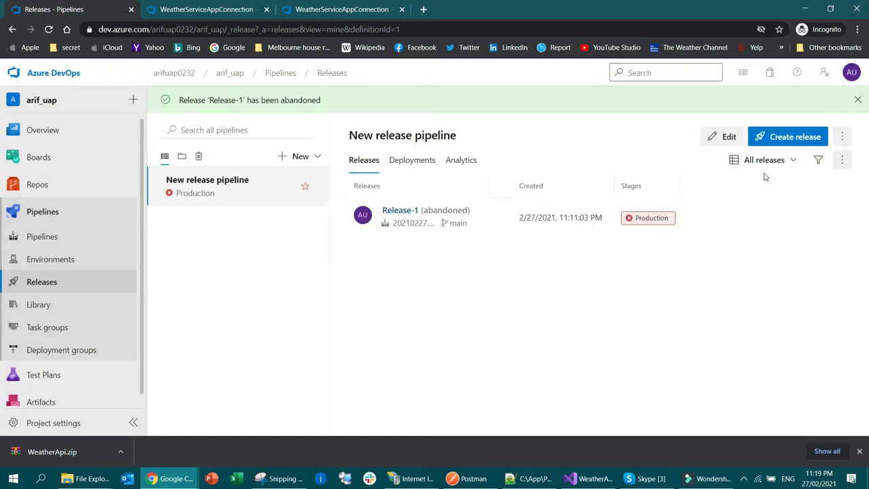
Create a new release with the Production stage changed to a manual trigger, using _WeatherServiceApi version 20210227.2 and no description.
left_click(789, 137)
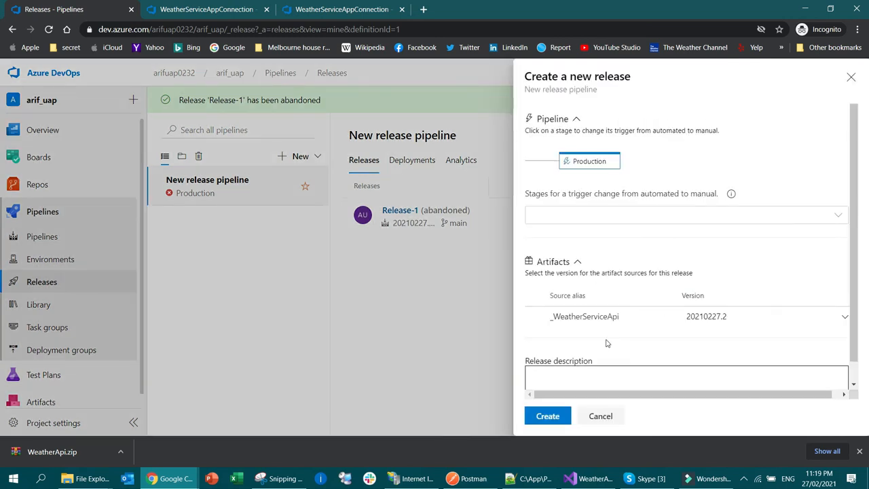
left_click(742, 215)
left_click(588, 237)
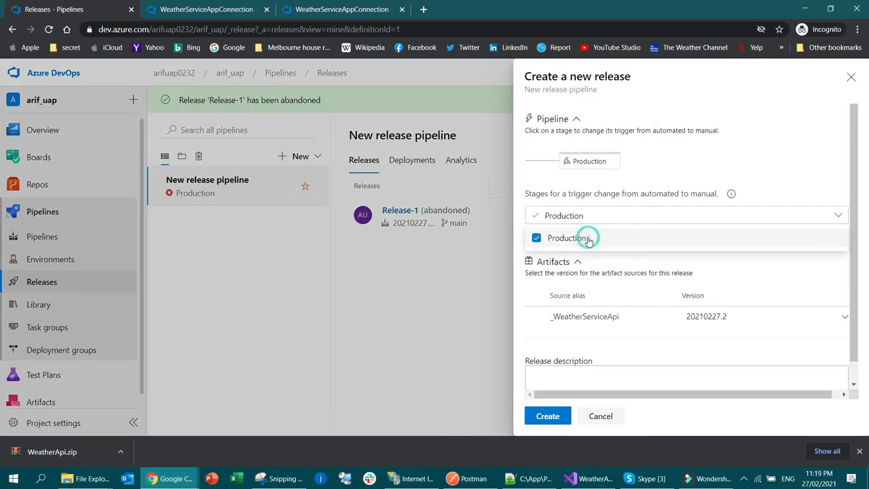
scroll(671, 334, "down", 1)
left_click(607, 363)
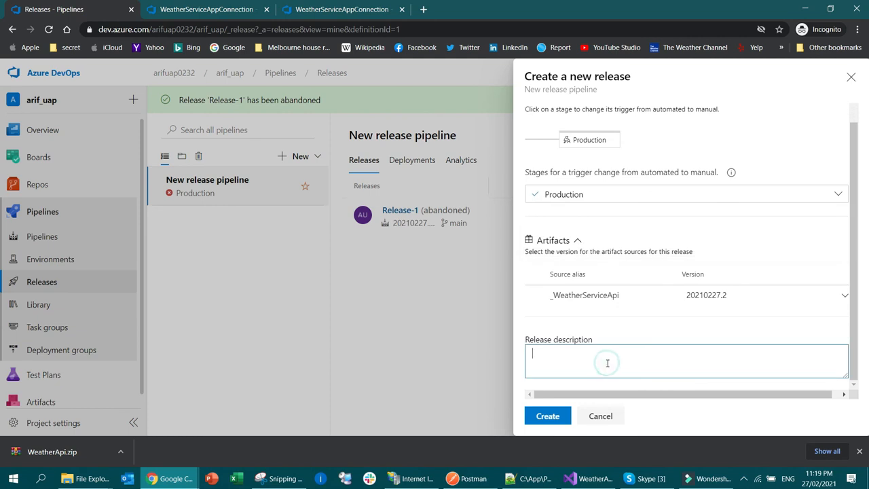
left_click(549, 417)
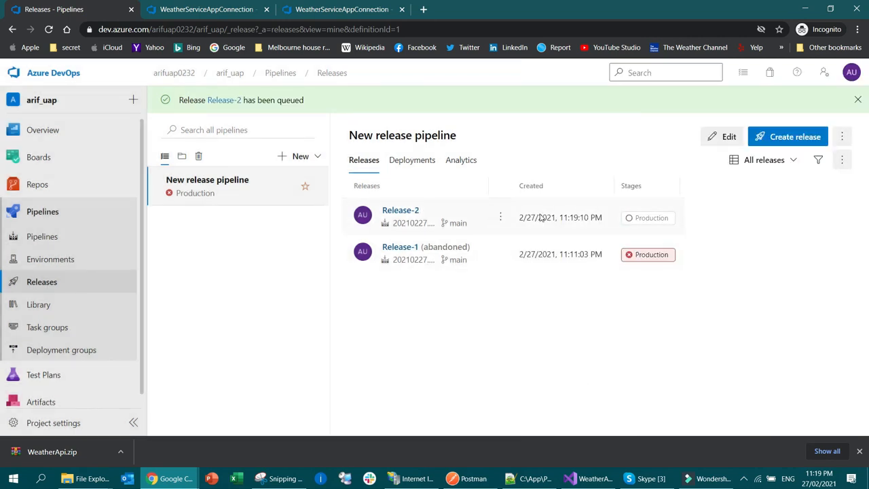
Open the Production stage of Release-2 and deploy the release to it without a comment.
left_click(656, 218)
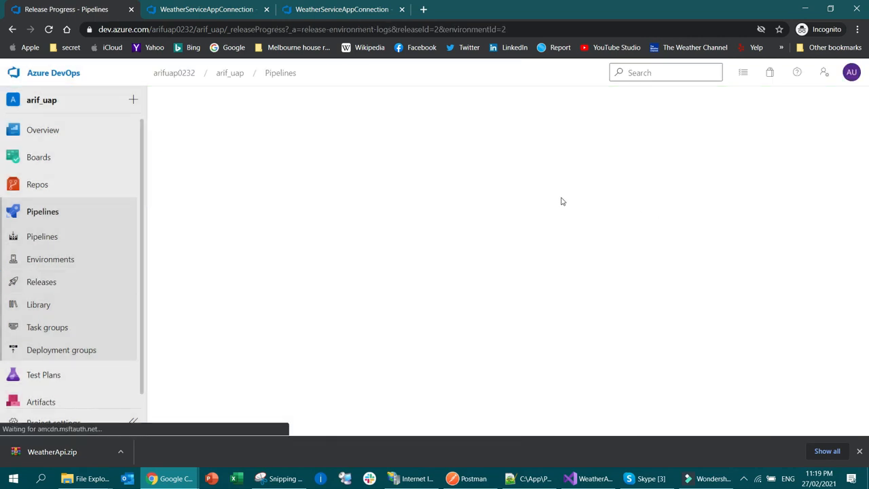
left_click(372, 124)
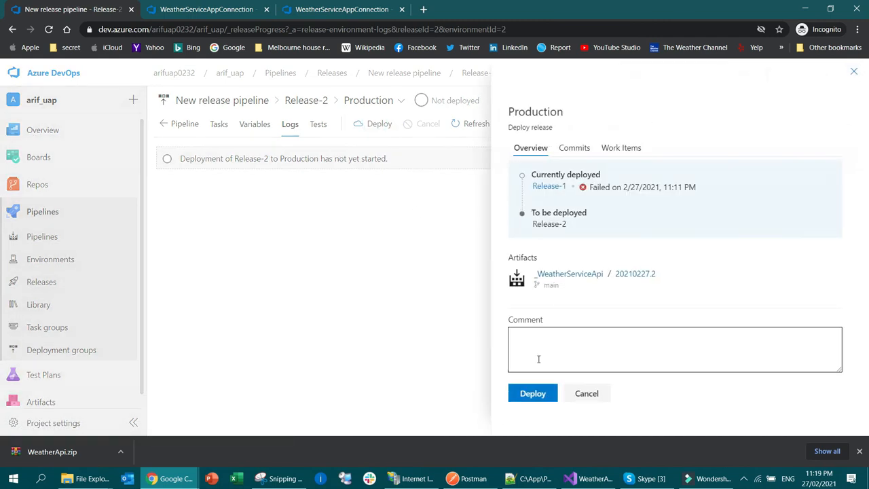
left_click(529, 398)
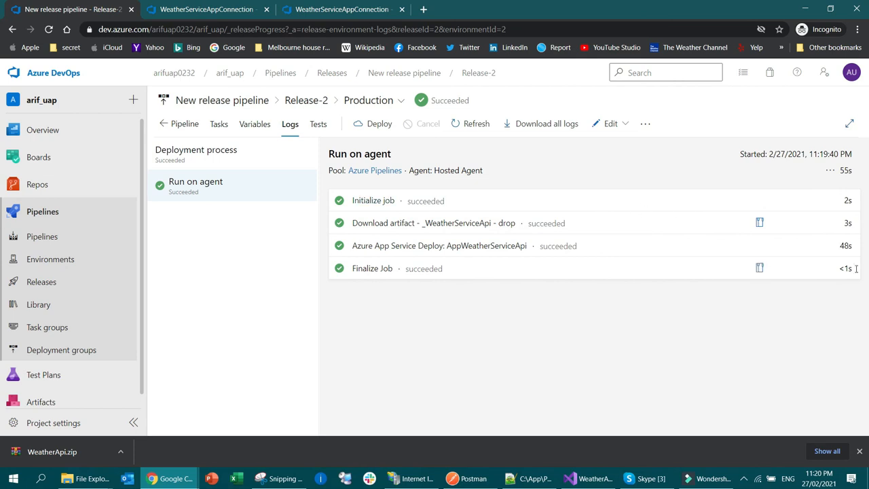
Switch to the AppWeatherServiceApi browser window and show the web app's Kudu Diagnostic Console.
mouse_move(174, 482)
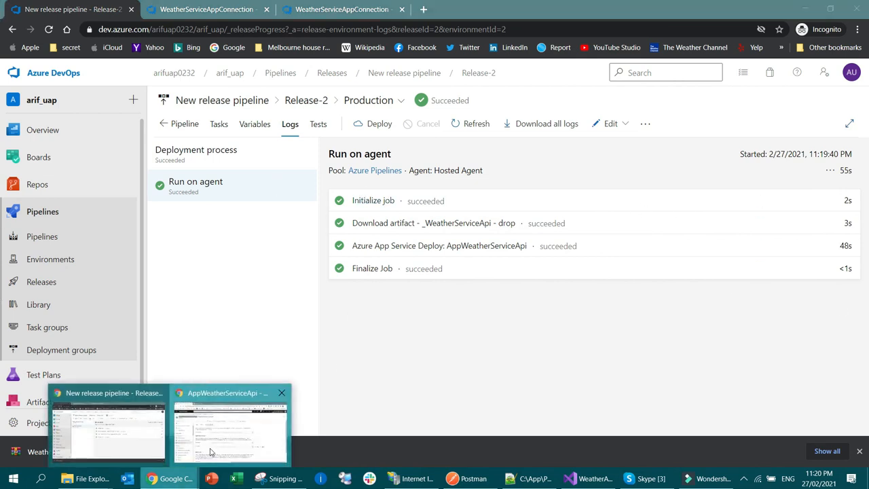
left_click(231, 425)
left_click(243, 9)
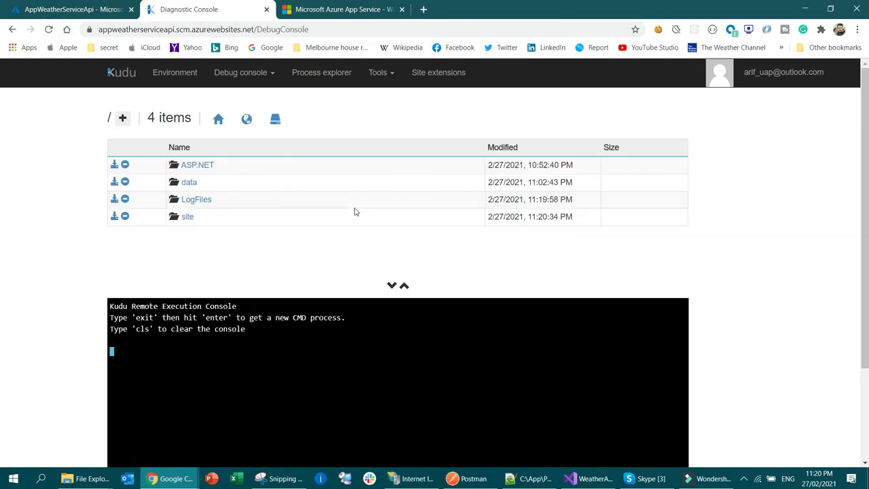
Browse to the site/wwwroot folder of the web app and examine the deployed files.
left_click(192, 219)
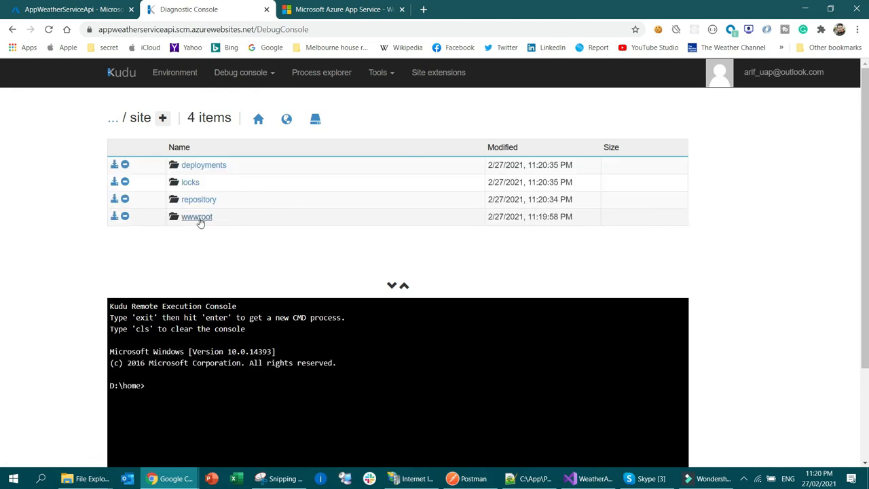
left_click(197, 218)
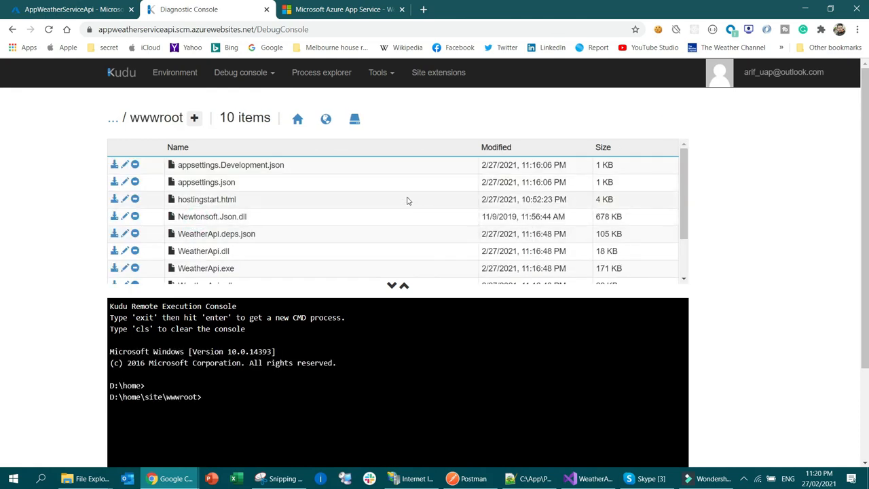
scroll(407, 197, "down", 2)
scroll(299, 248, "up", 2)
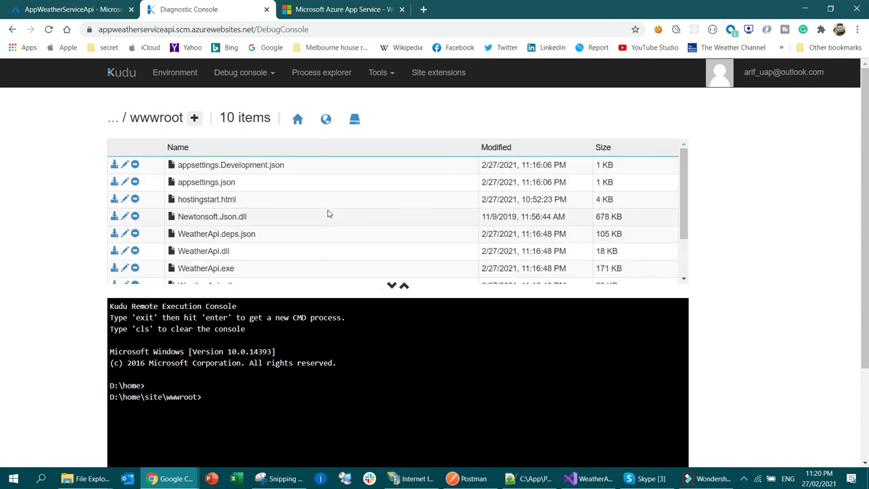
scroll(328, 213, "down", 2)
Show the AppWeatherServiceApi overview in the Azure portal and open the web app's URL.
left_click(53, 7)
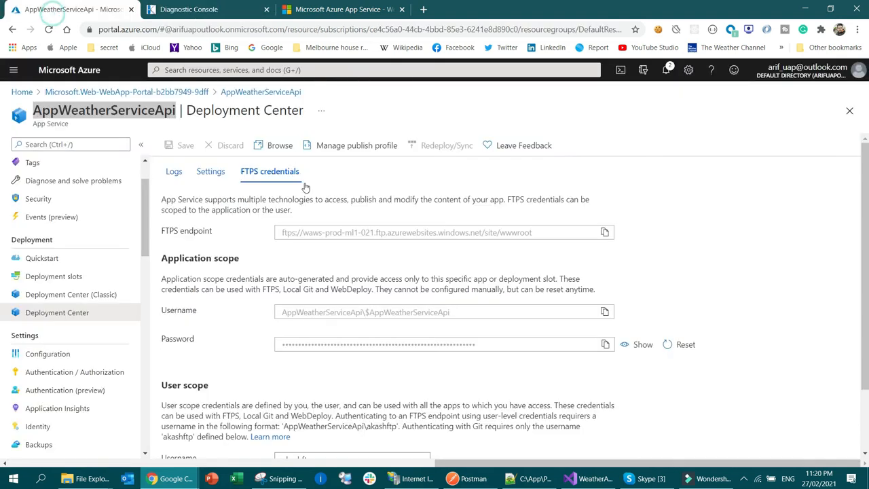
left_click(45, 167)
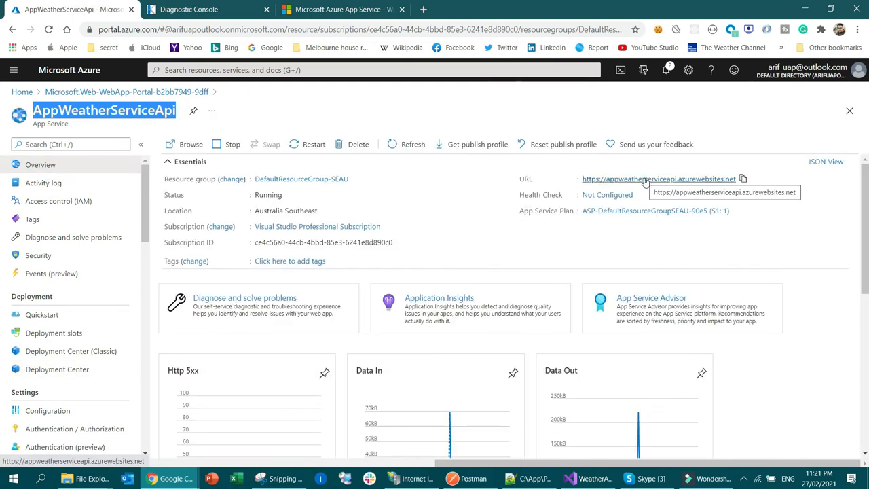
left_click(645, 180)
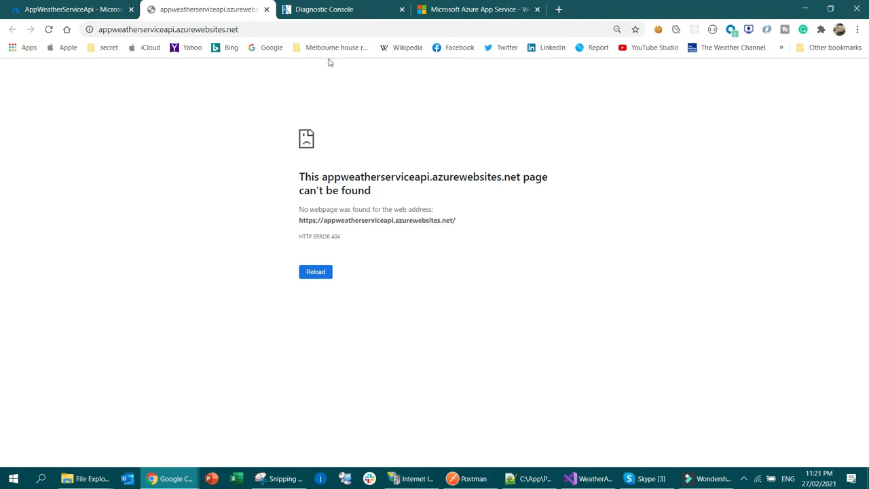
Extend the web app's address with /WeatherForecast/, copying the name from the WeatherForecastController class in Visual Studio.
left_click(312, 28)
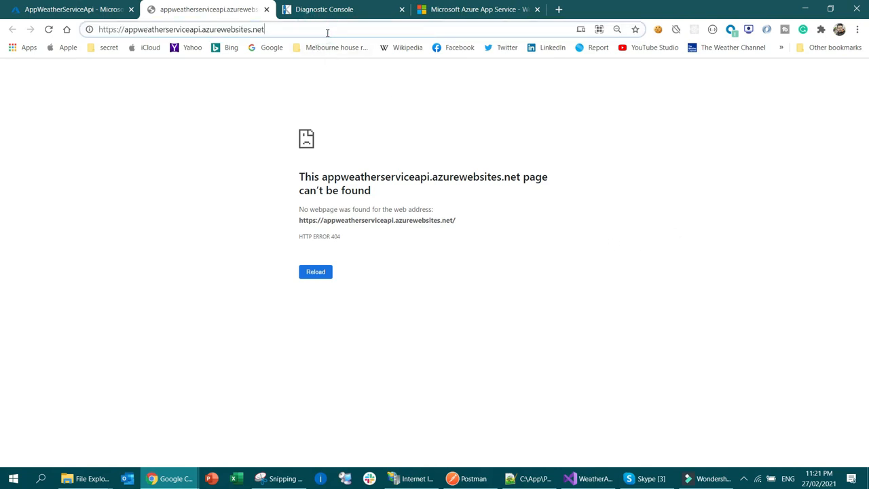
type("/")
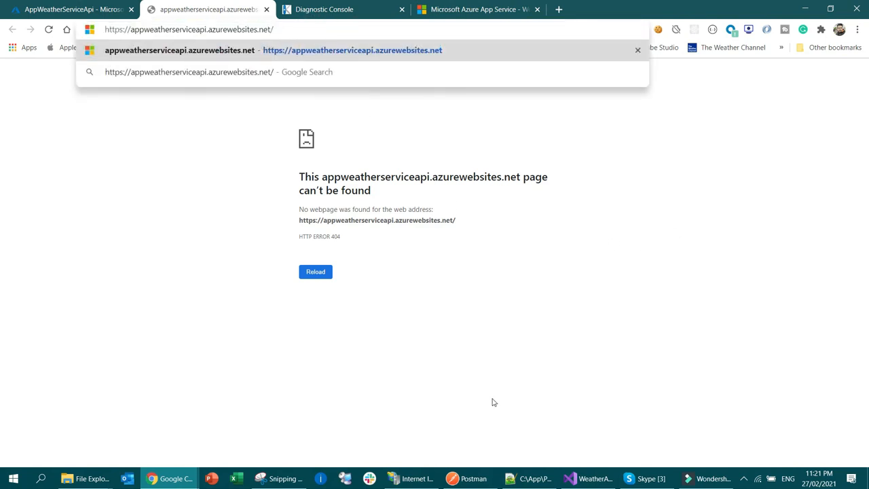
left_click(584, 478)
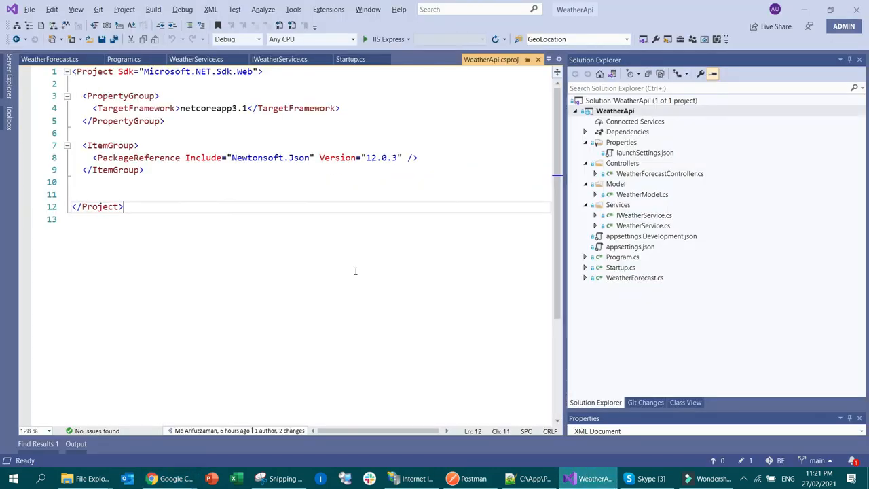
double_click(648, 174)
scroll(242, 211, "up", 6)
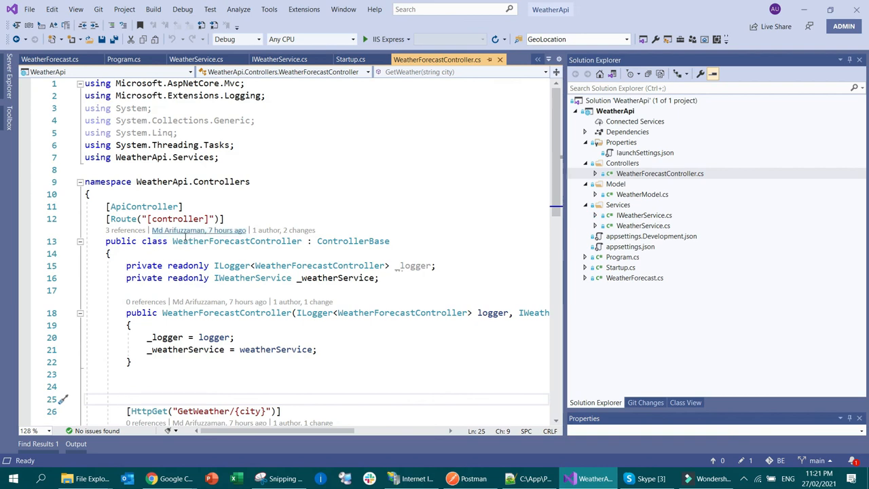
left_click_drag(173, 241, 251, 241)
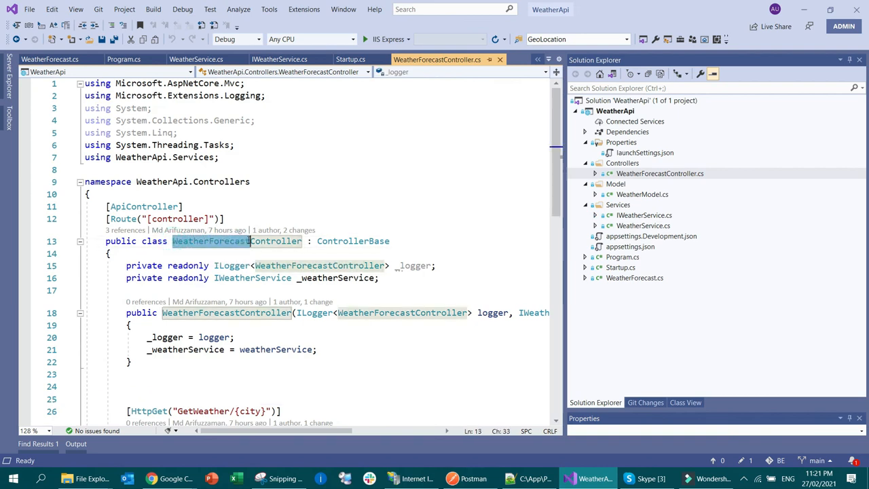
key("ctrl+c")
key("alt+Tab")
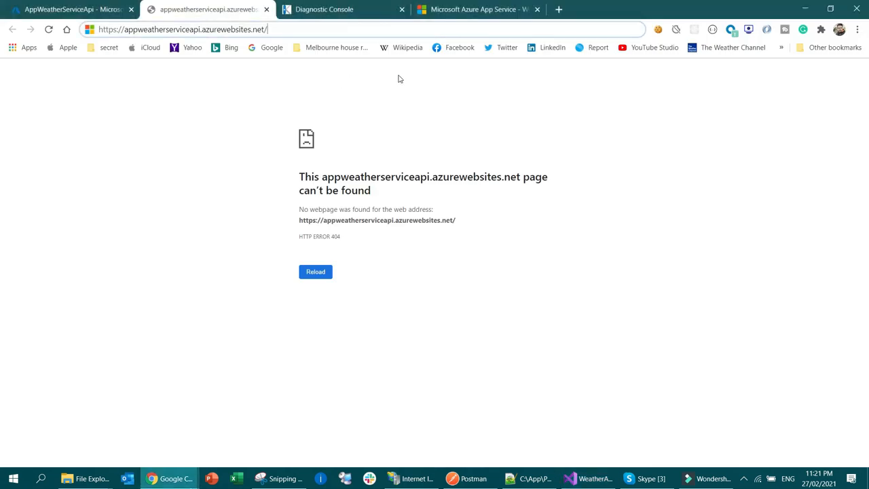
key("ctrl+v")
type("/")
Add the GetWeather route from the controller's HttpGet attribute and the city melbourne to the address, load it and review the response.
key("alt+Tab")
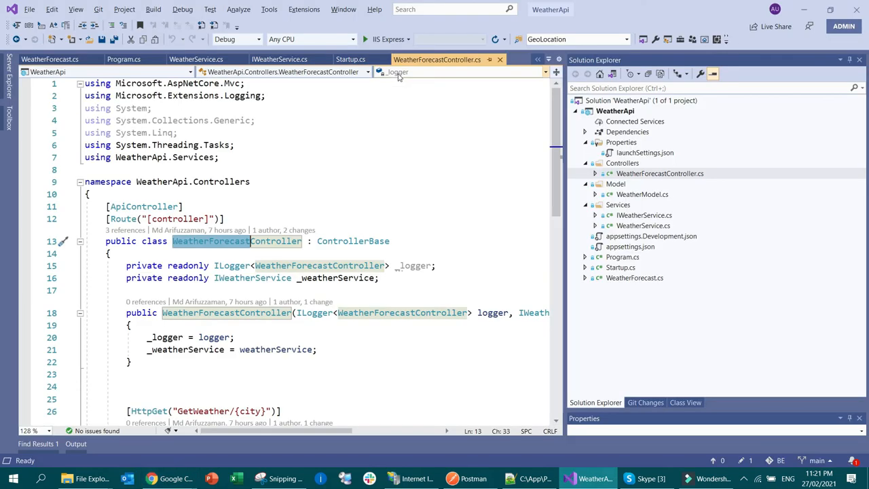
scroll(206, 312, "down", 3)
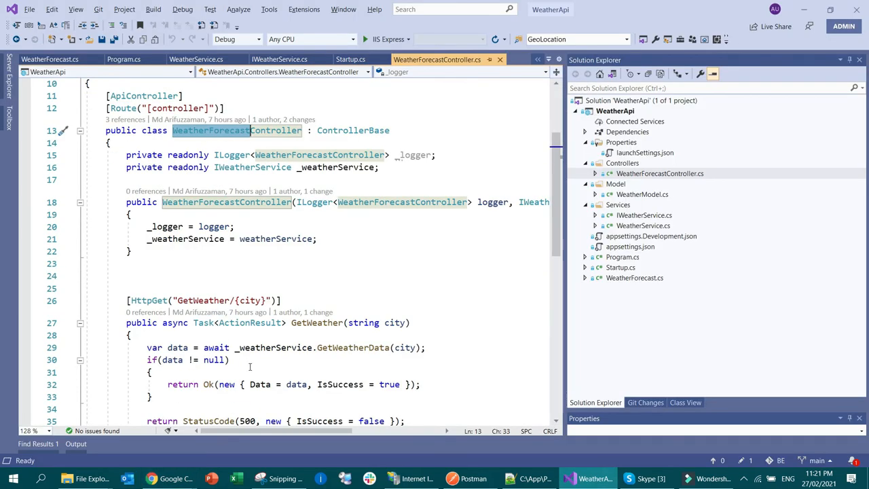
double_click(198, 300)
key("alt+Tab")
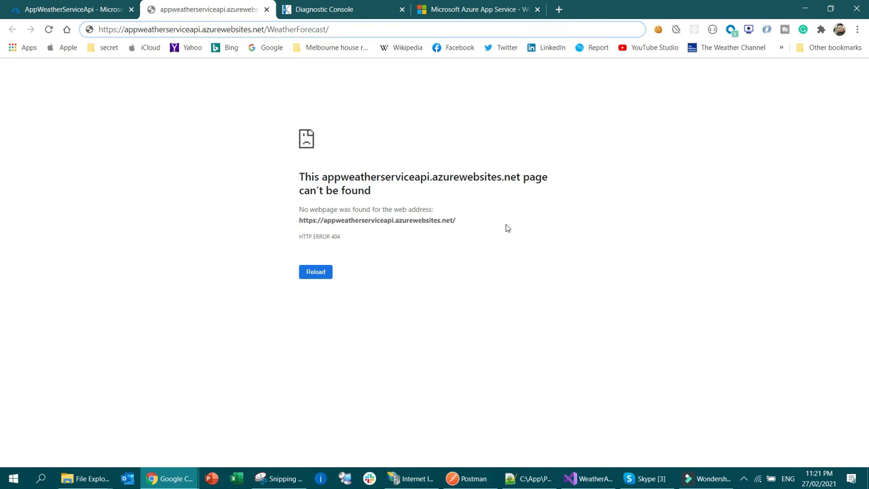
key("ctrl+v")
type("/")
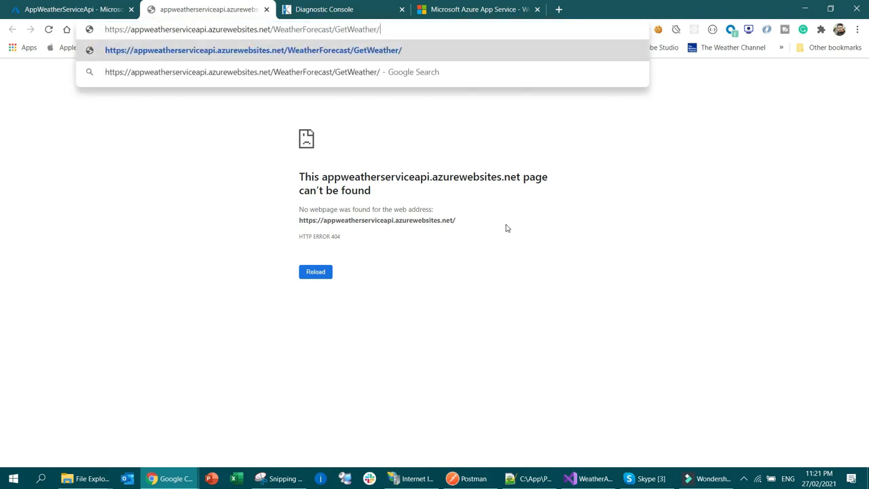
type("melbourne")
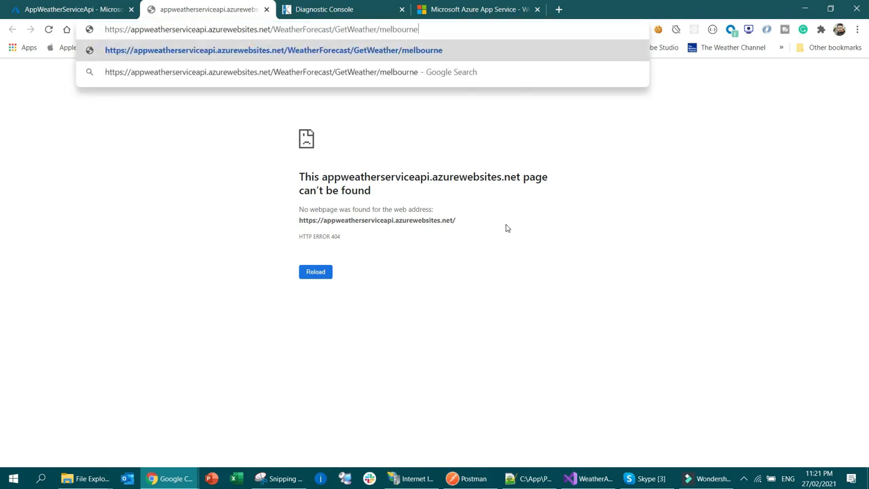
key("Return")
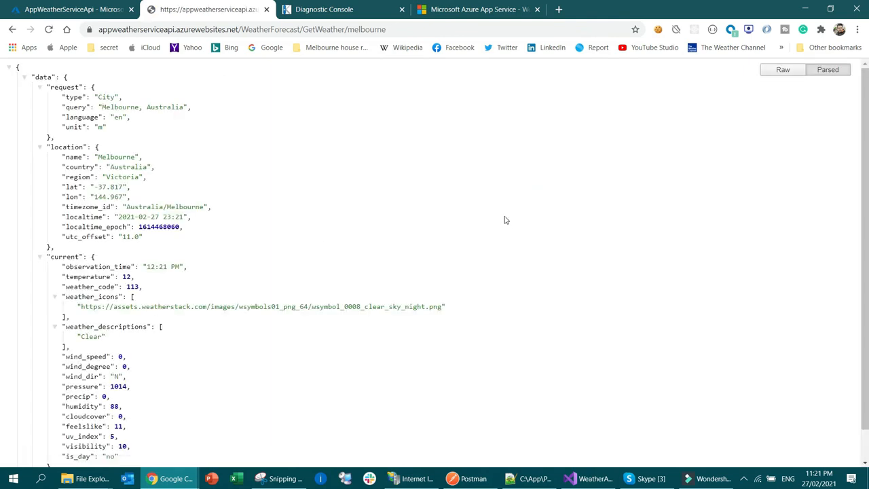
scroll(312, 204, "down", 1)
scroll(281, 309, "up", 1)
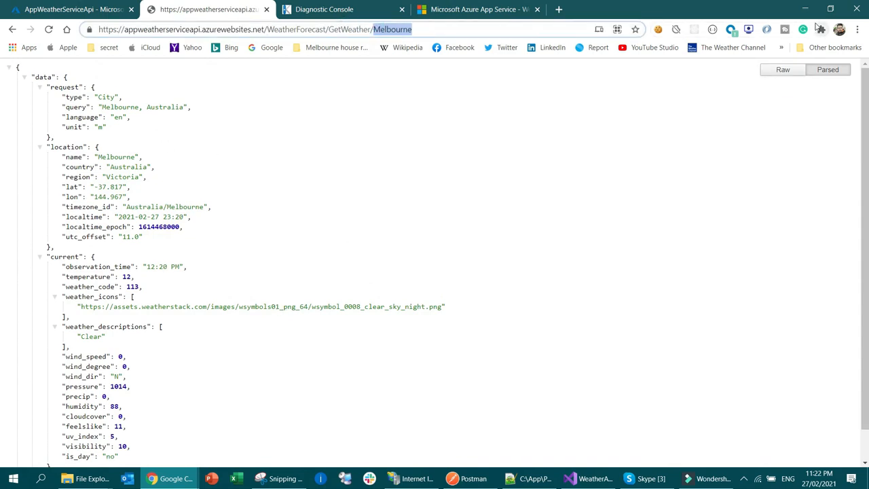
Replace the city in the API address with Delhi, load it and review the weather response.
key("BackSpace")
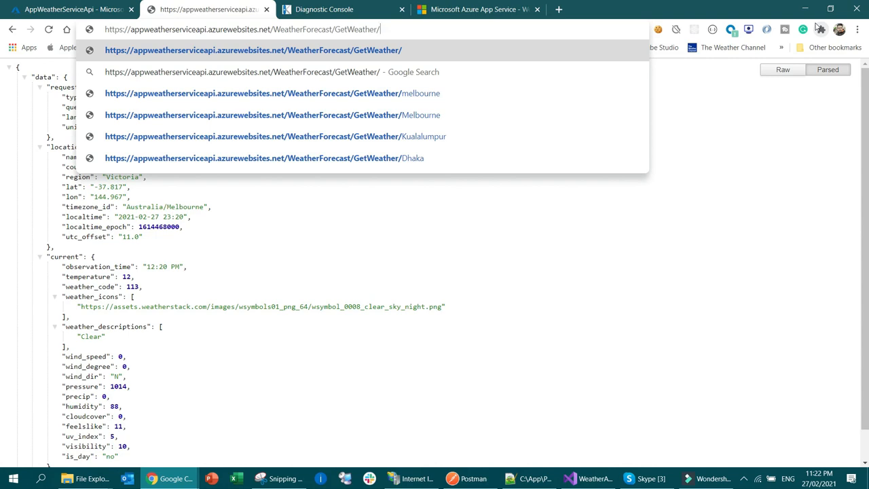
type("Delhi")
key("Return")
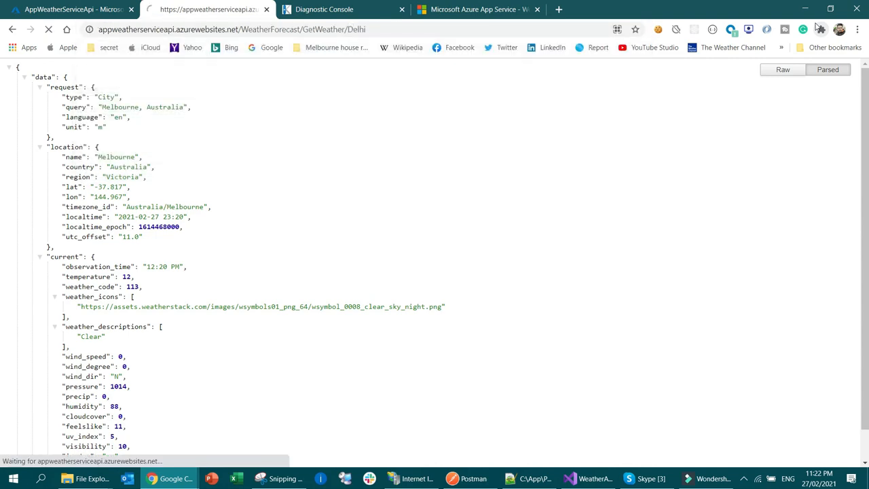
scroll(234, 163, "down", 1)
scroll(237, 174, "up", 1)
Return to the AppWeatherServiceApi overview page in the Azure portal.
key("alt+Tab")
key("alt+Tab")
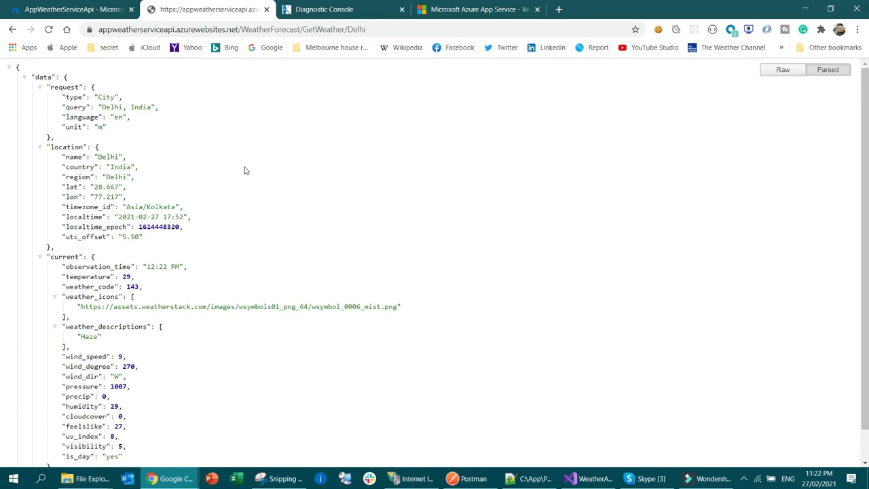
left_click(60, 9)
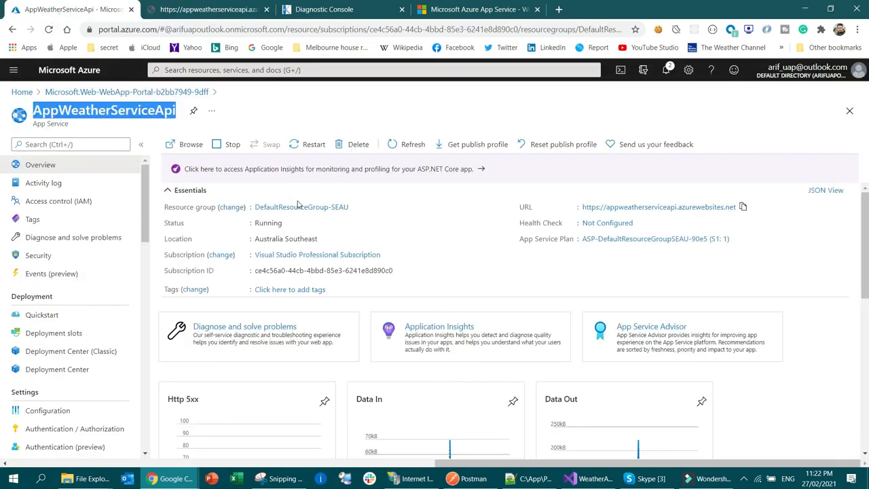